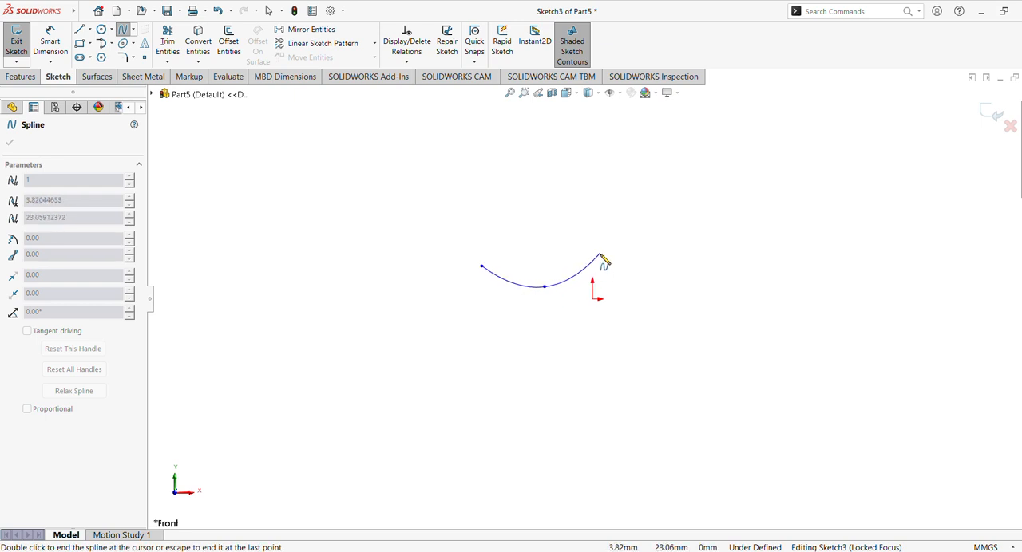
- Finish the wave-shaped spline with a point near the origin and an endpoint level with its start
left_click(583, 274)
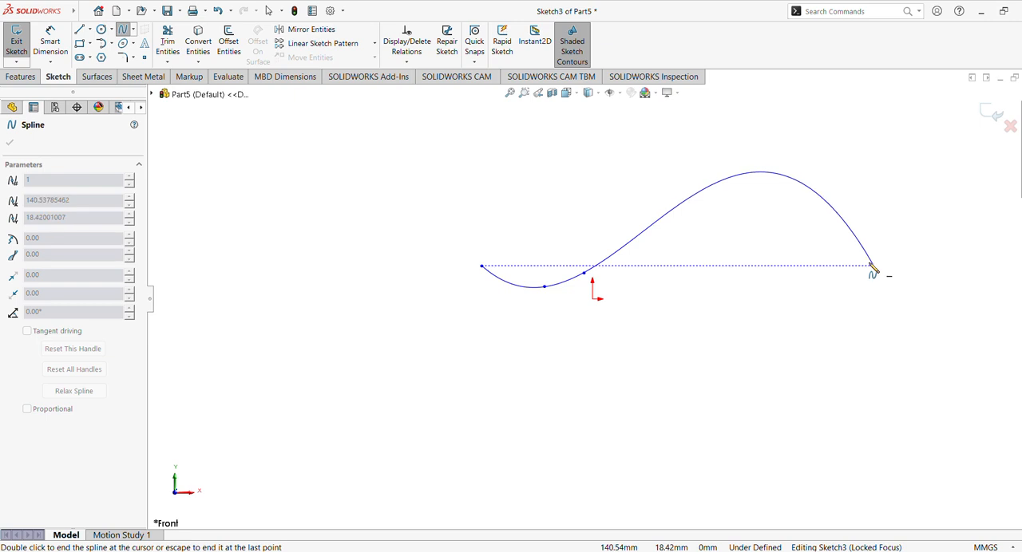
left_click(838, 266)
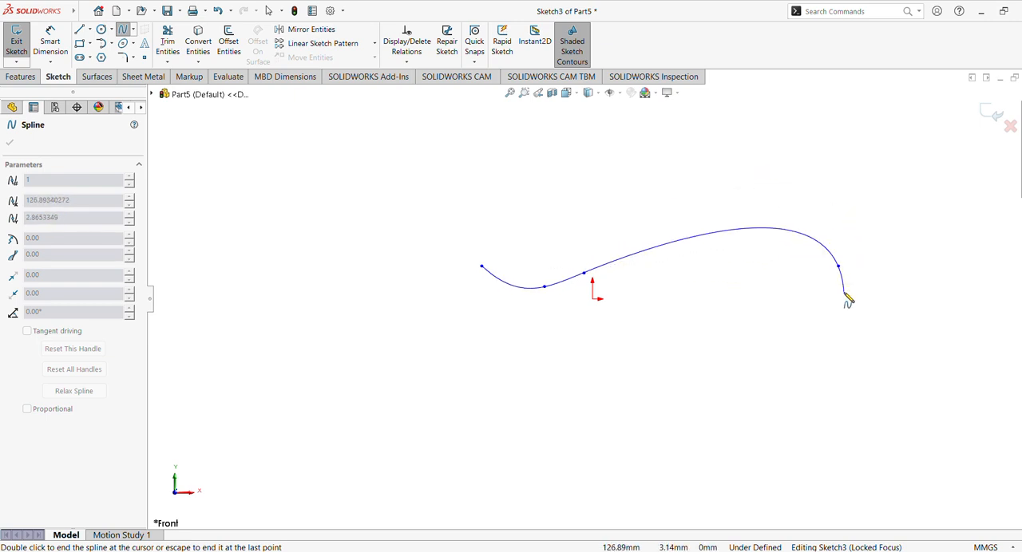
key("Escape")
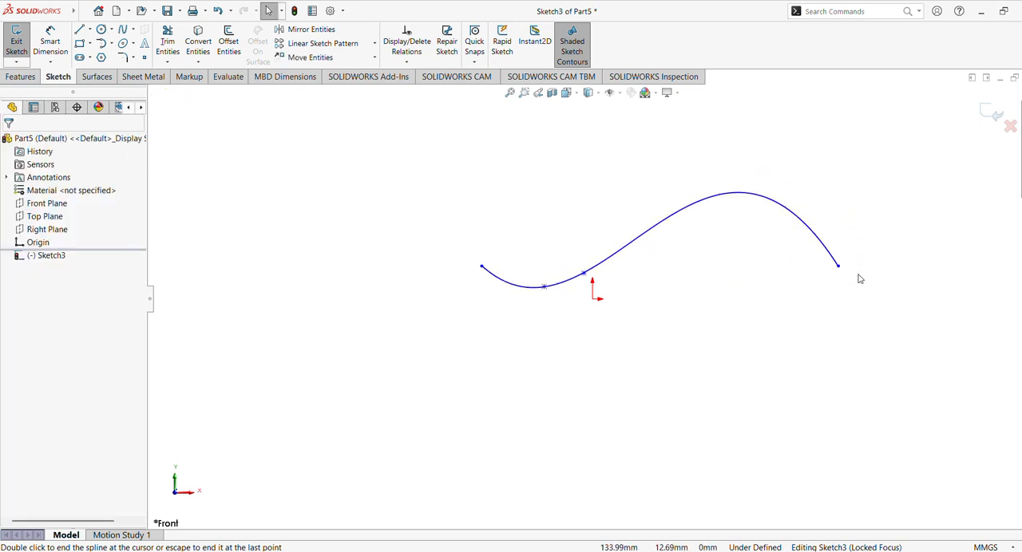
- Dimension the horizontal distance between the spline's two endpoints to 200 mm
left_click(50, 41)
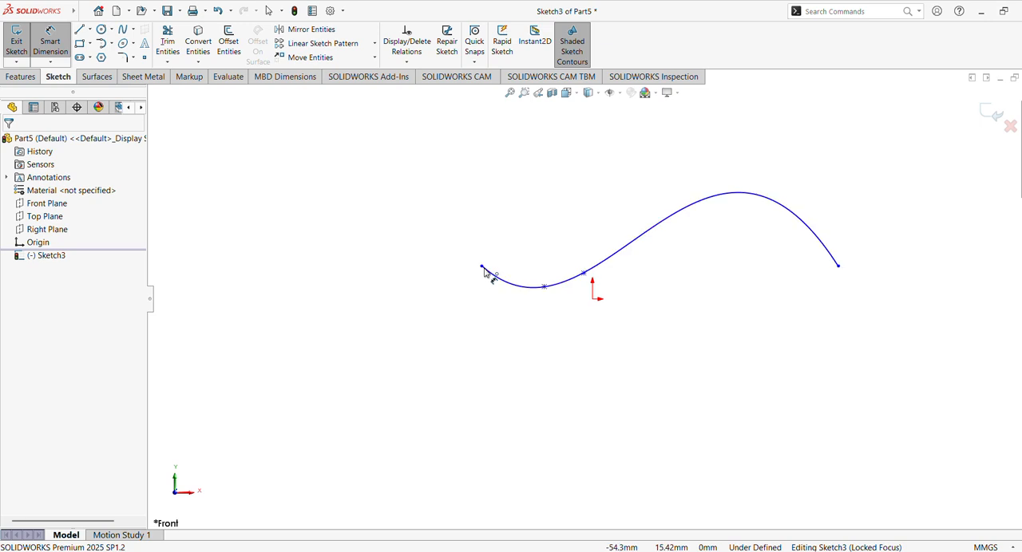
left_click(483, 268)
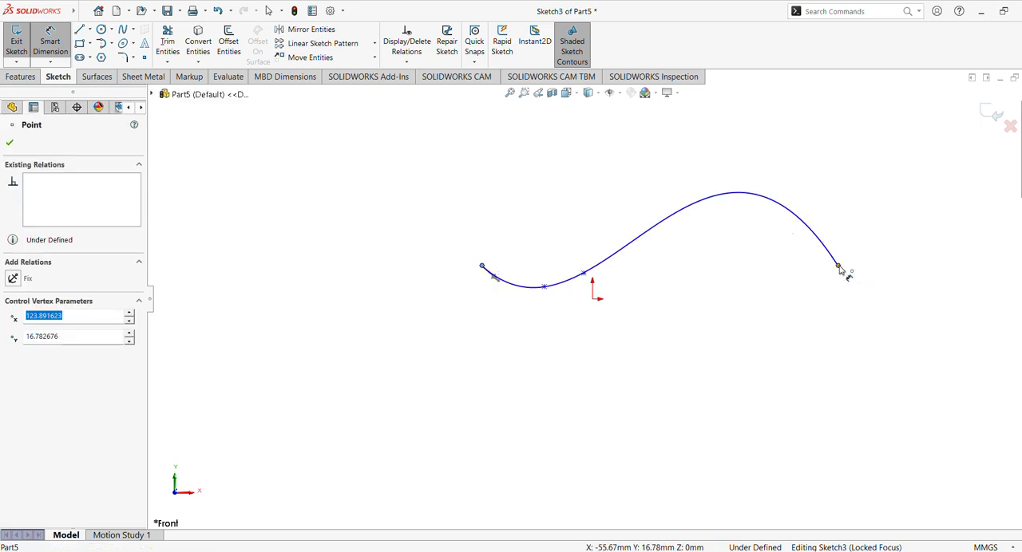
left_click(840, 268)
left_click(648, 163)
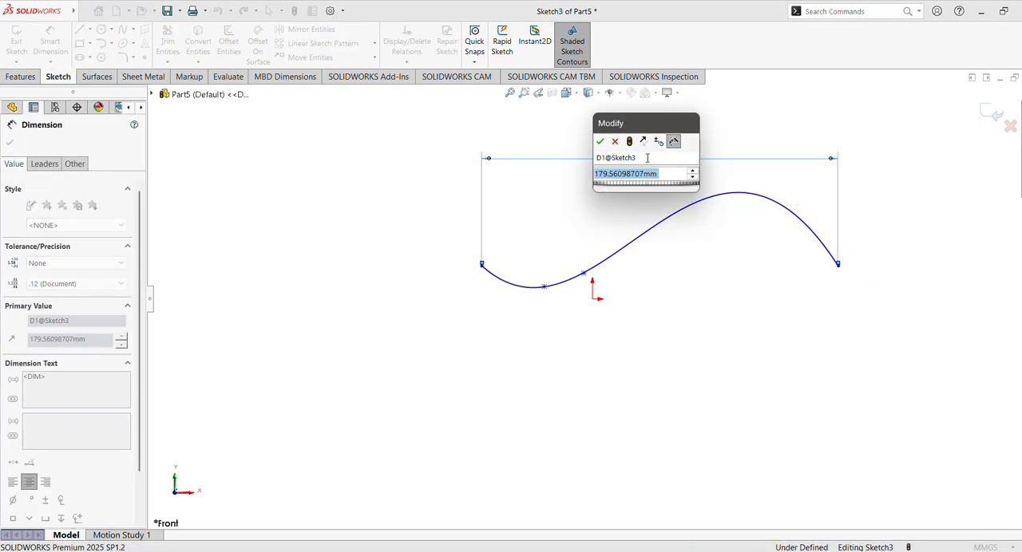
type("200")
key("Return")
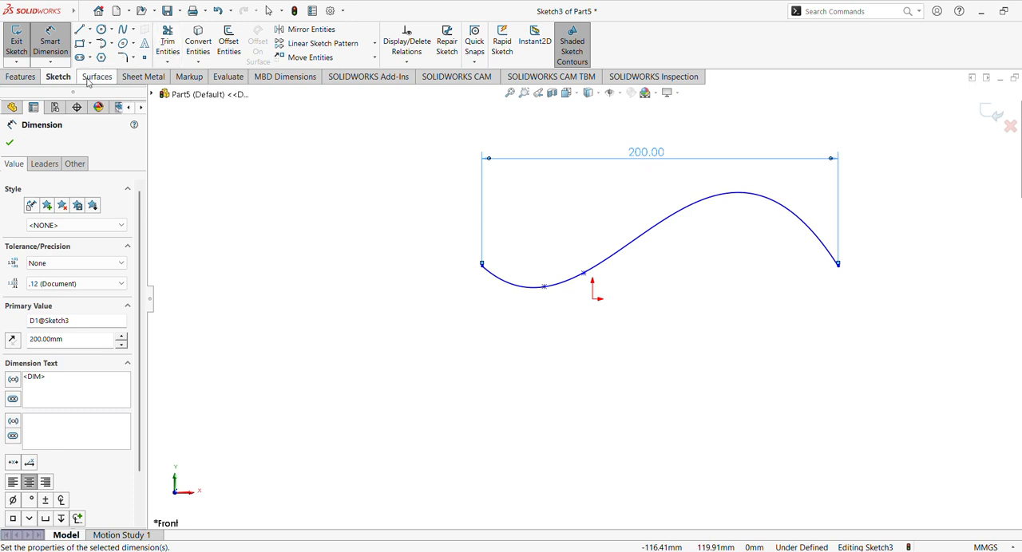
left_click(8, 144)
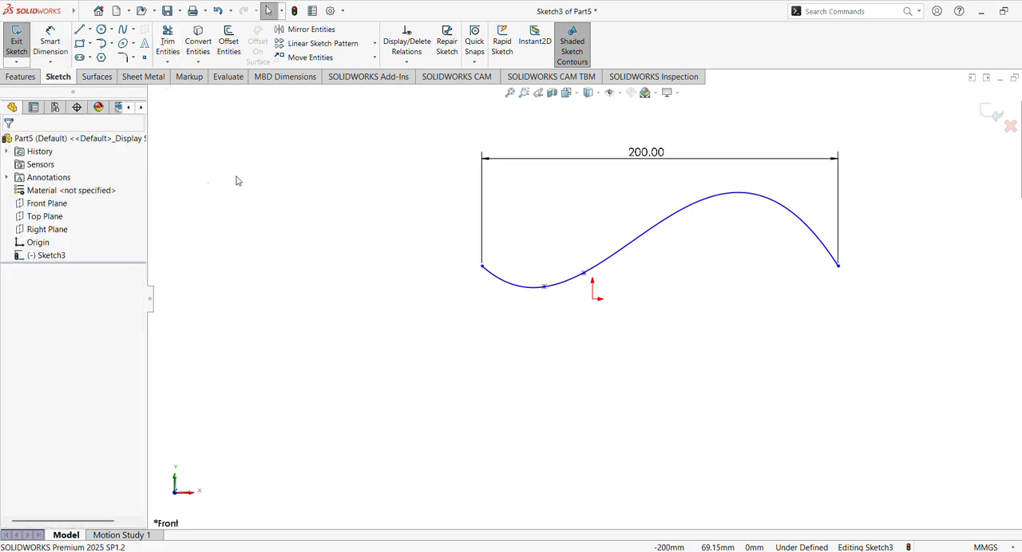
- Move the overall length dimension closer to the spline
scroll(616, 290, "down", 3)
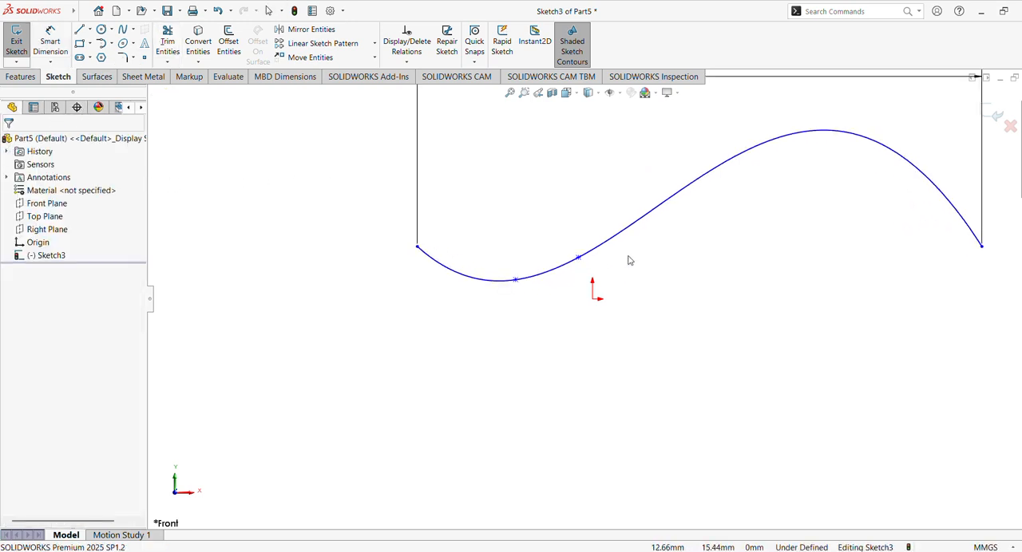
middle_click_drag(630, 258, 499, 367, "ctrl")
left_click_drag(556, 200, 556, 223)
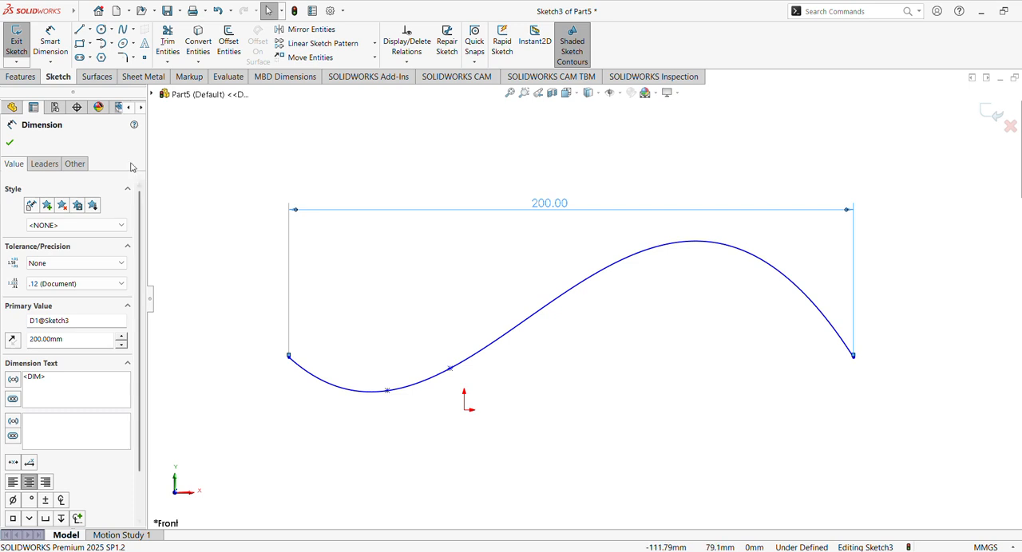
left_click(9, 144)
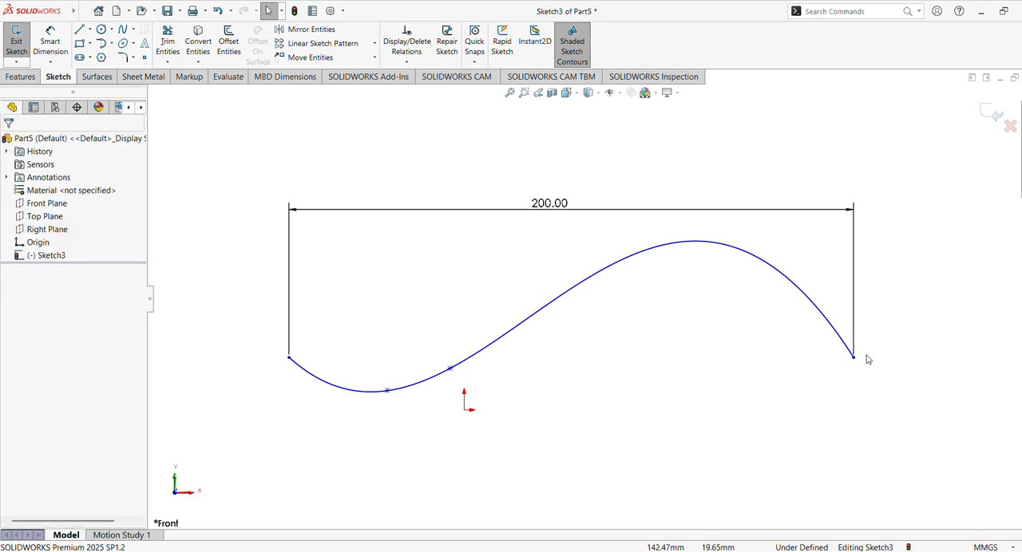
- Flatten the spline's right end by turning its endpoint tangent handle to about -12°
left_click(834, 339)
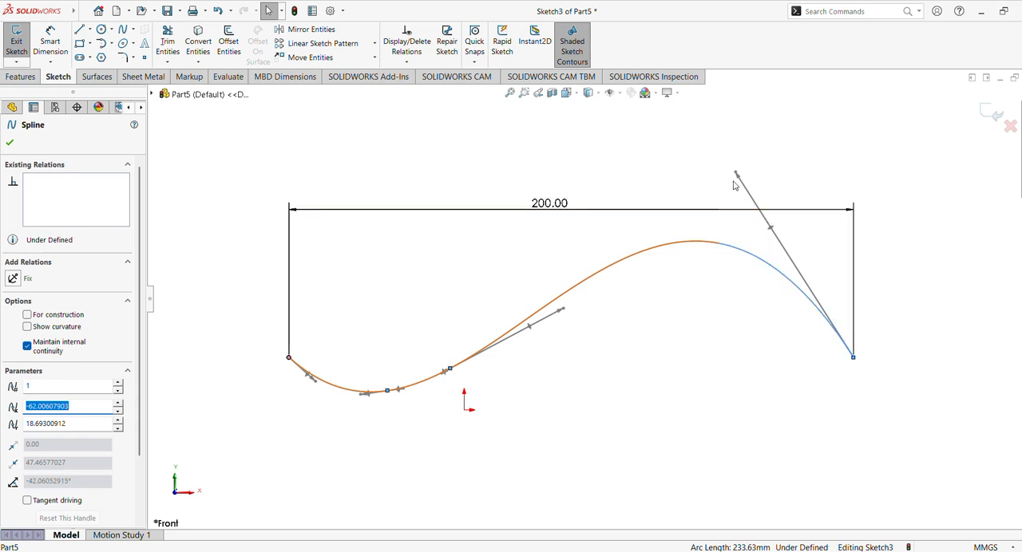
left_click_drag(735, 174, 796, 354)
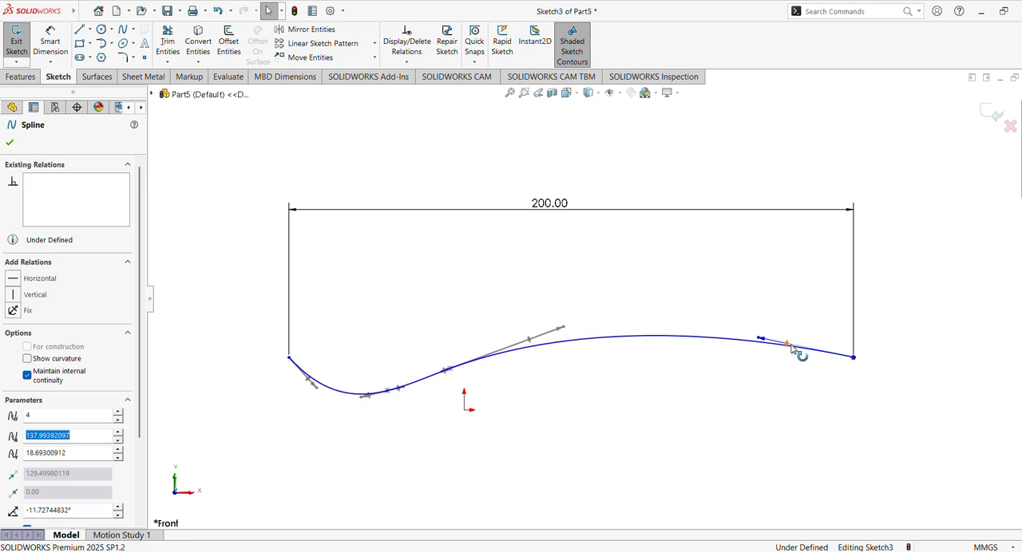
left_click(775, 306)
- Flatten the spline's left end by turning its endpoint tangent handle to about -25°
left_click(485, 358)
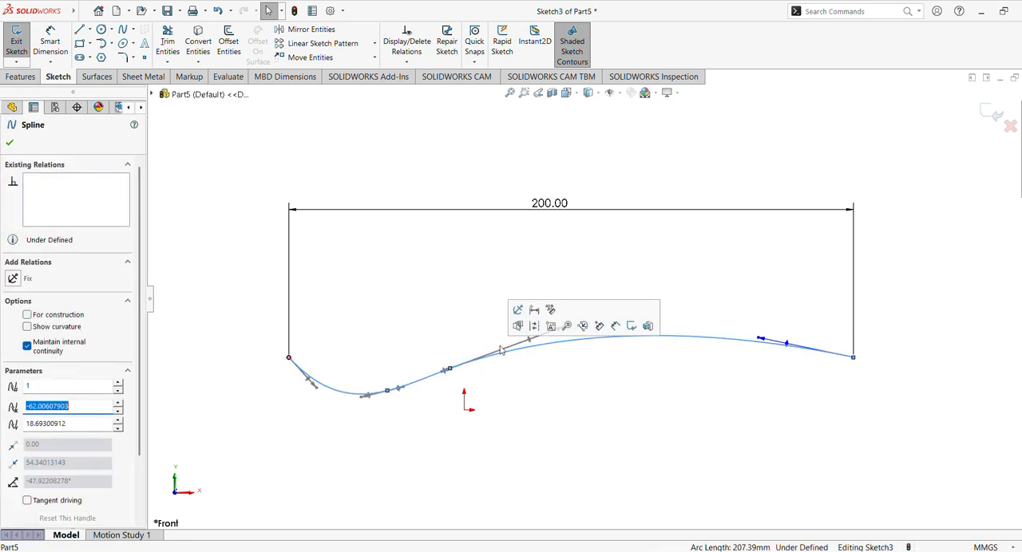
left_click(340, 418)
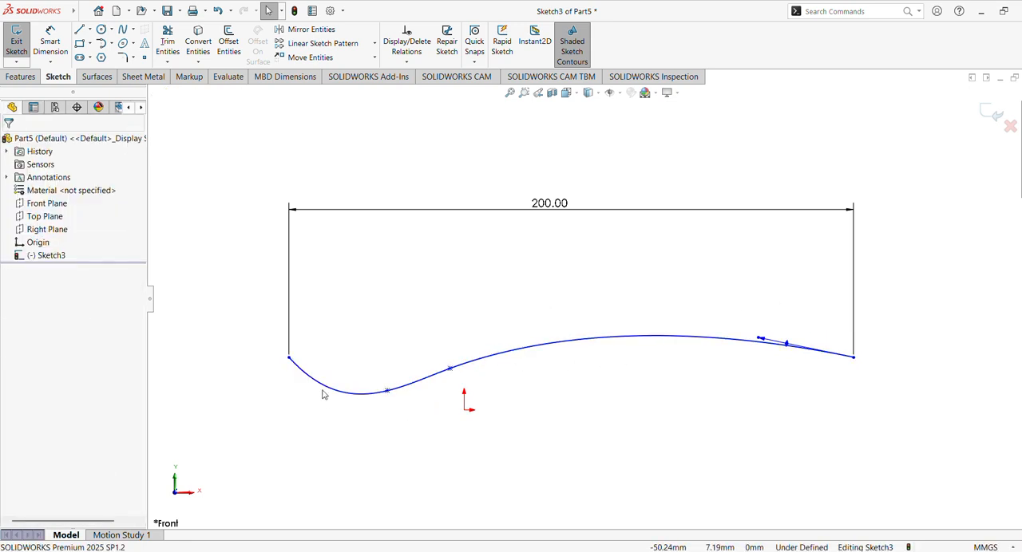
left_click(324, 393)
left_click_drag(308, 384, 333, 356)
left_click(336, 339)
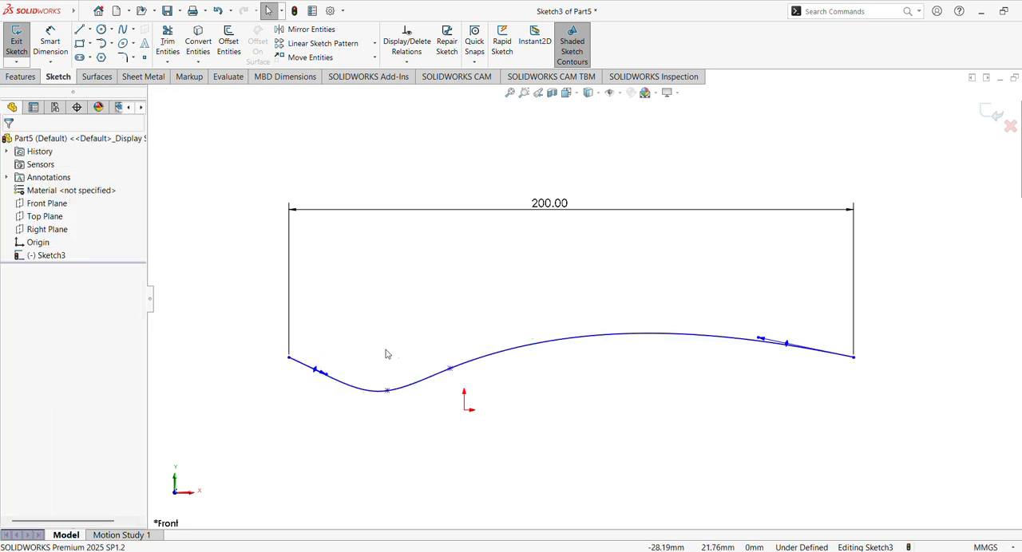
- Try to steepen the tangent handle at the inner spline point nearest the origin
left_click(459, 368)
left_click(573, 392)
left_click(527, 353)
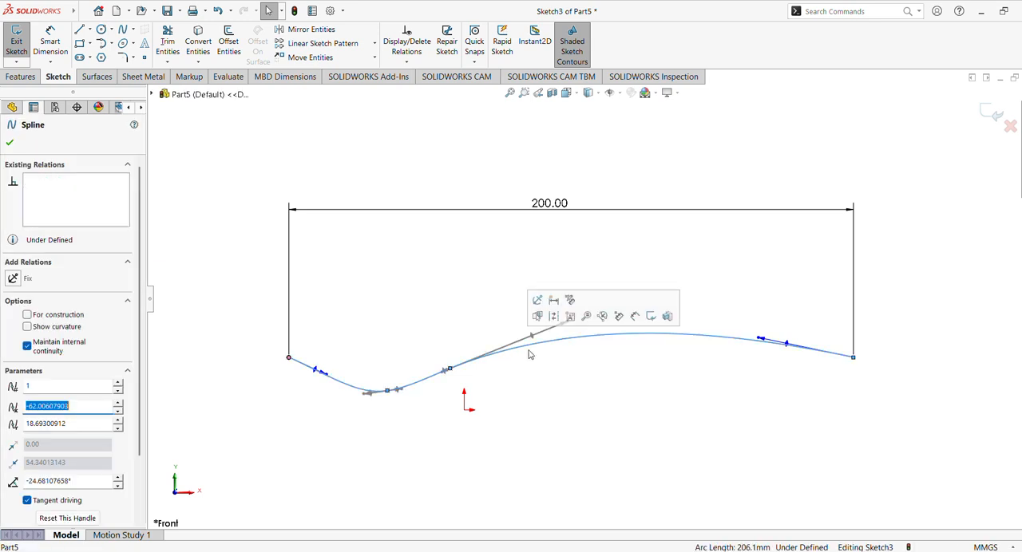
mouse_move(531, 336)
left_mouse_down()
mouse_move(485, 350)
mouse_move(522, 338)
left_mouse_up()
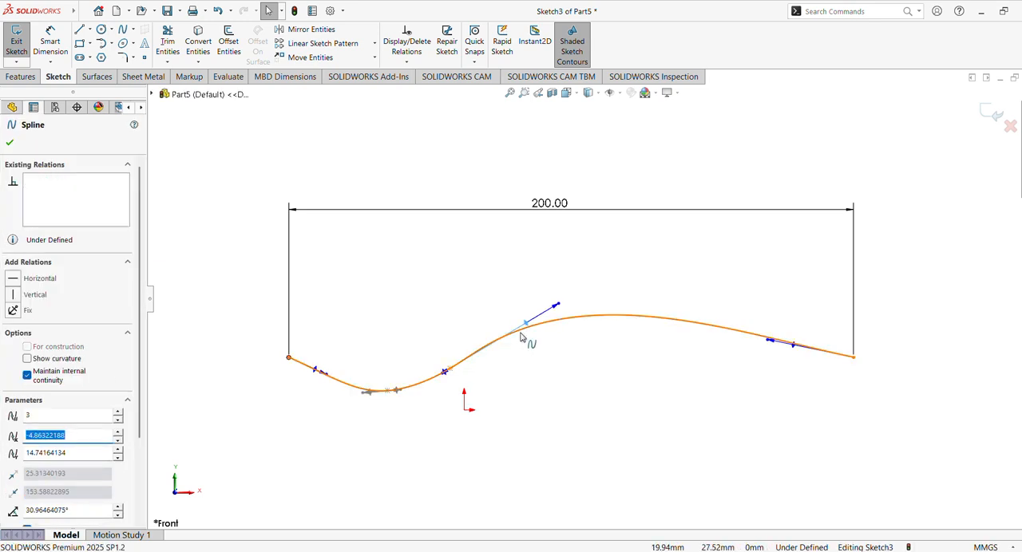
key("ctrl+z")
- Turn the tangent handle at the inner spline point nearest the origin to about 29°
left_click(531, 340)
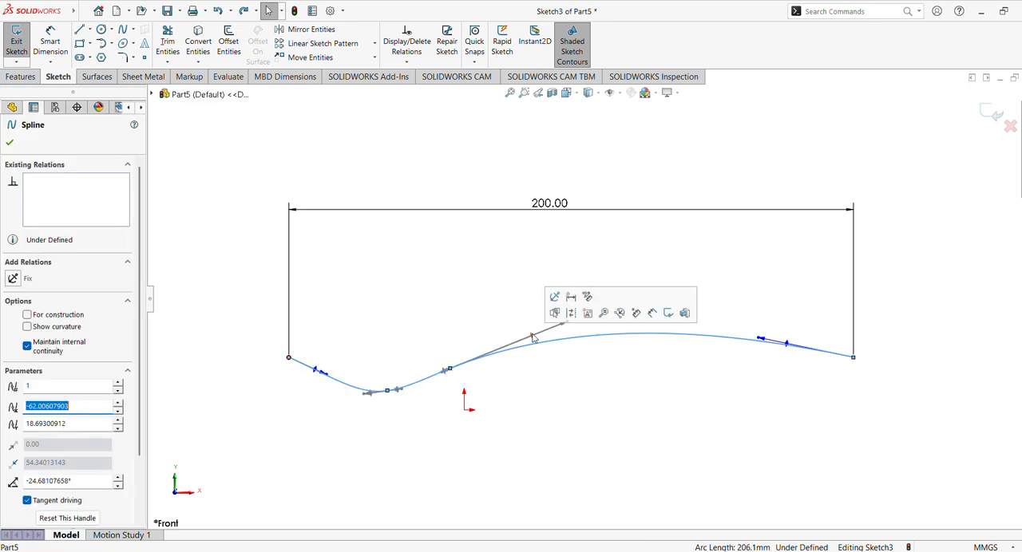
left_click_drag(532, 339, 515, 337)
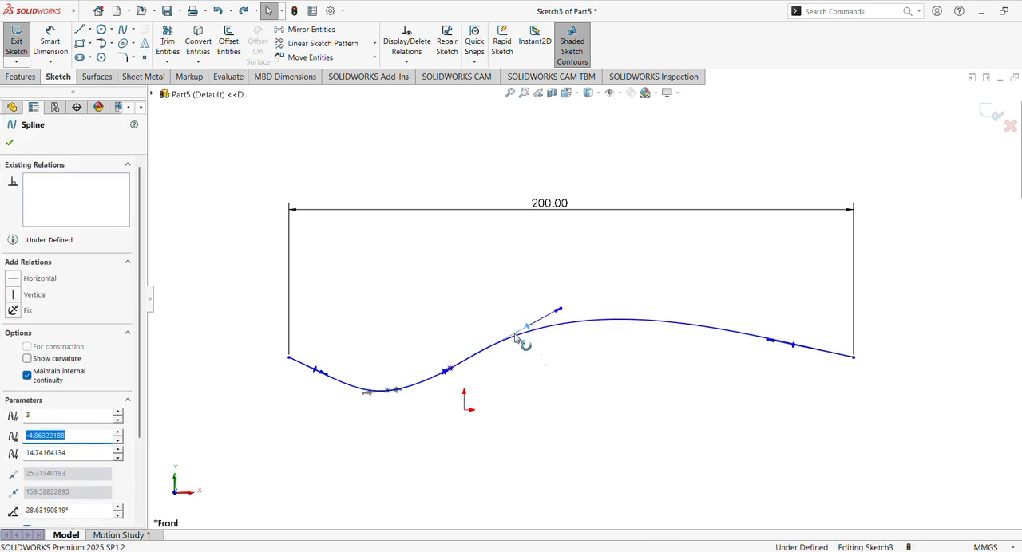
left_click(542, 358)
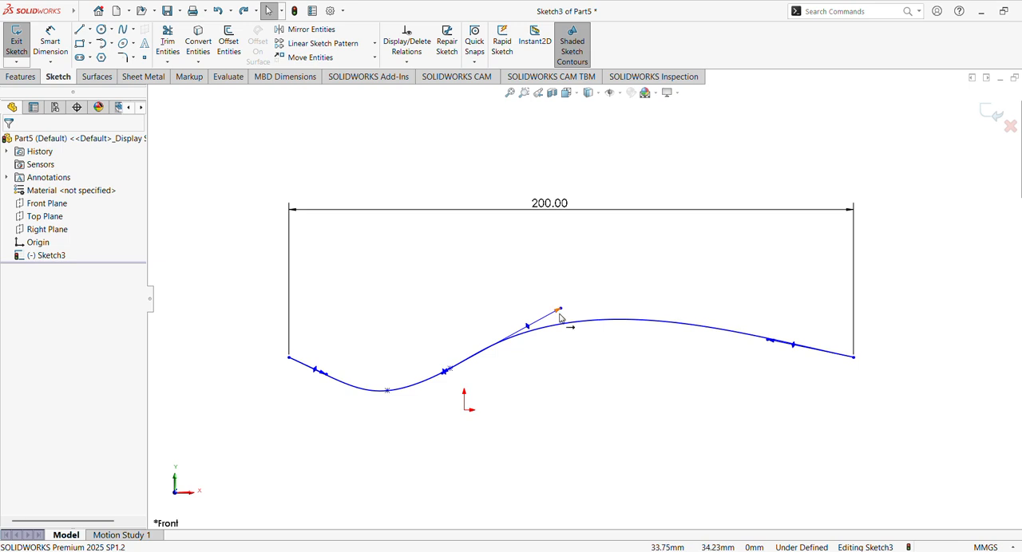
- Shorten the tangent handle at the inner point near the origin and steepen the handle at the spline's right endpoint
left_click_drag(559, 311, 512, 337)
left_click(471, 292)
left_click_drag(558, 313, 509, 336)
left_click(509, 299)
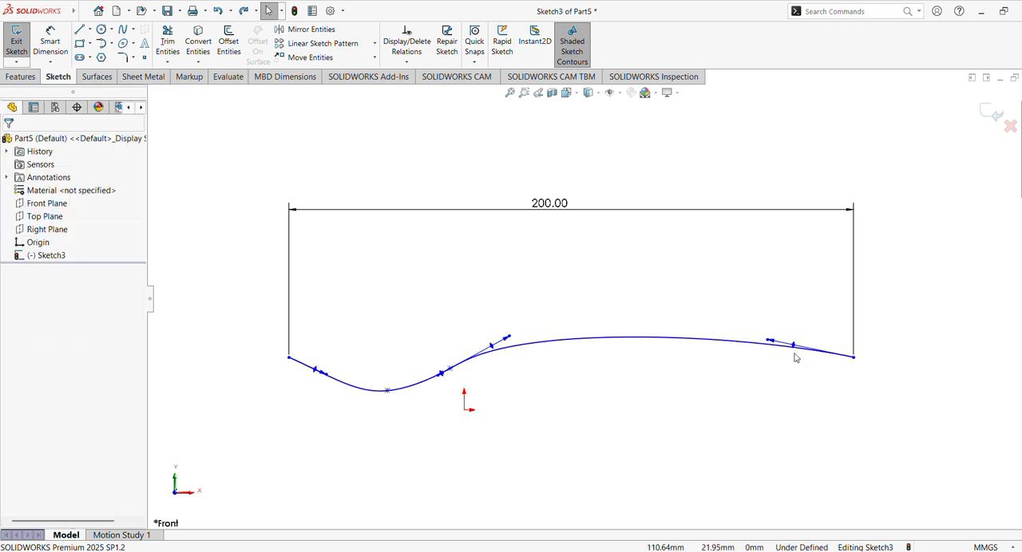
left_click_drag(796, 349, 735, 342)
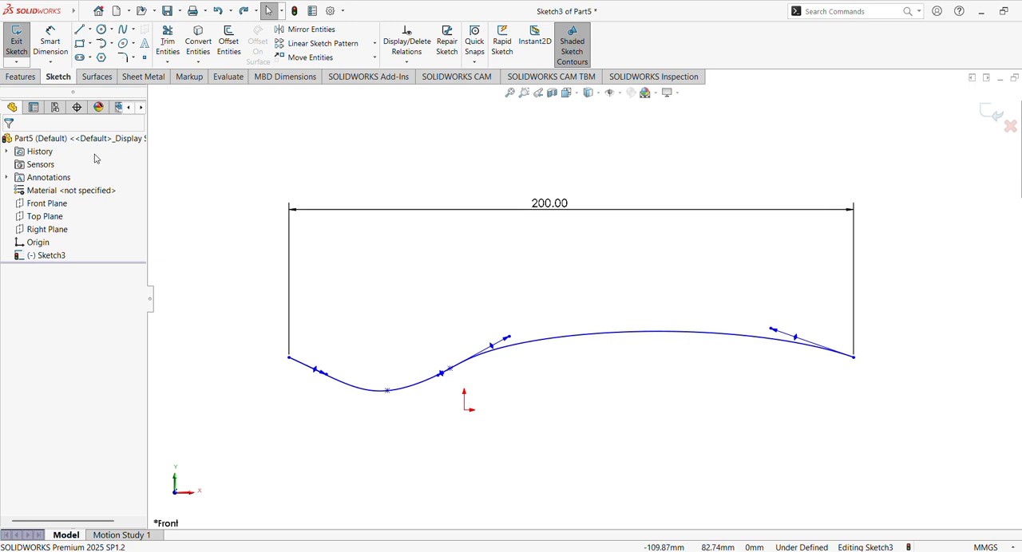
- Dimension the horizontal distance from the spline's left endpoint to its second point to 40 mm
left_click(49, 42)
left_click(289, 358)
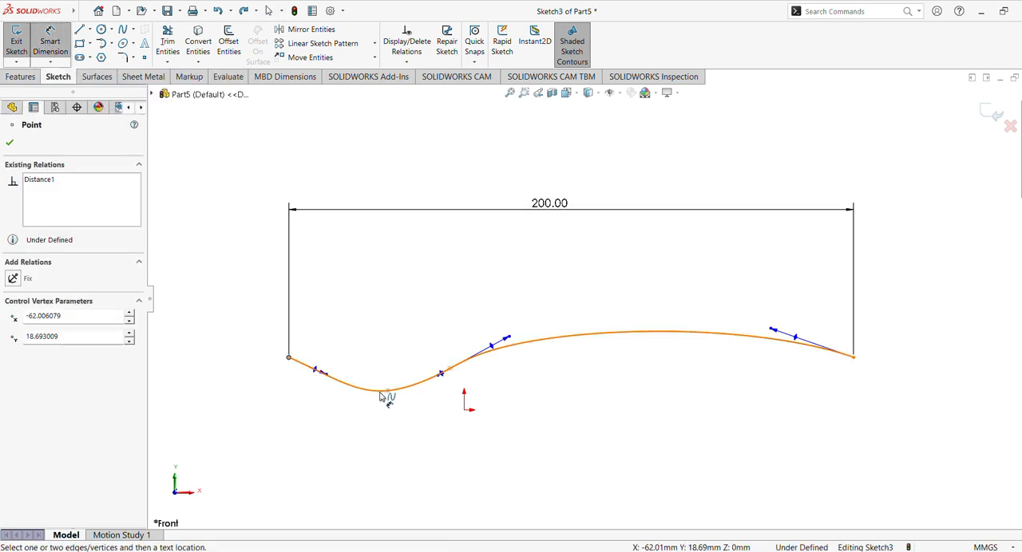
left_click(387, 391)
left_click(342, 270)
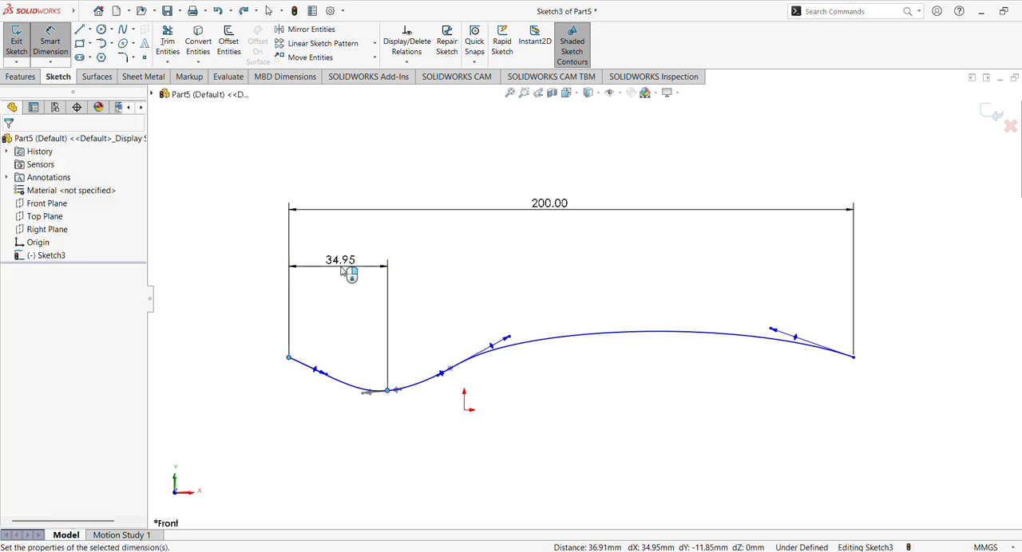
type("40")
key("Return")
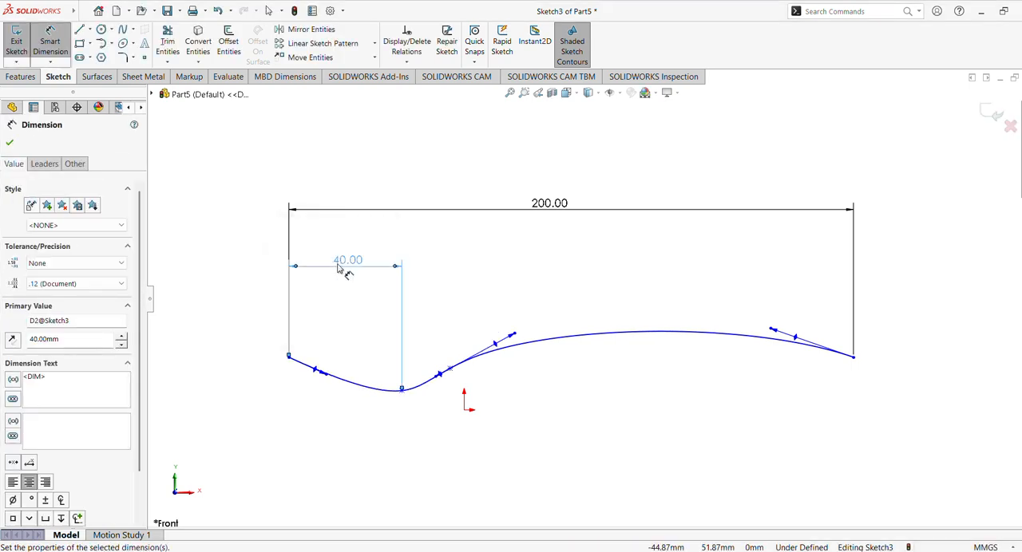
left_click(10, 143)
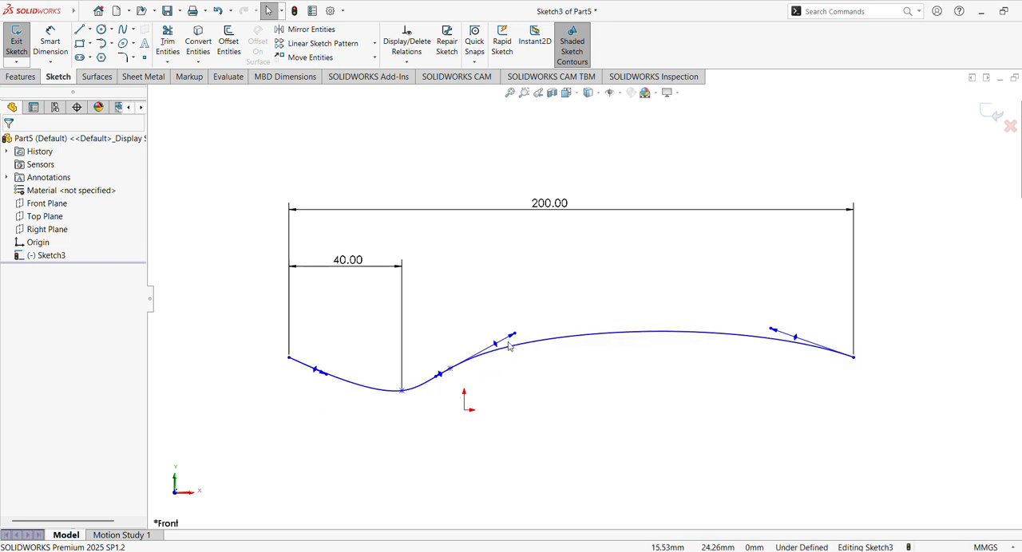
- Extrude the spline as a surface with a blind depth of 110 mm from the sketch plane
left_click(21, 76)
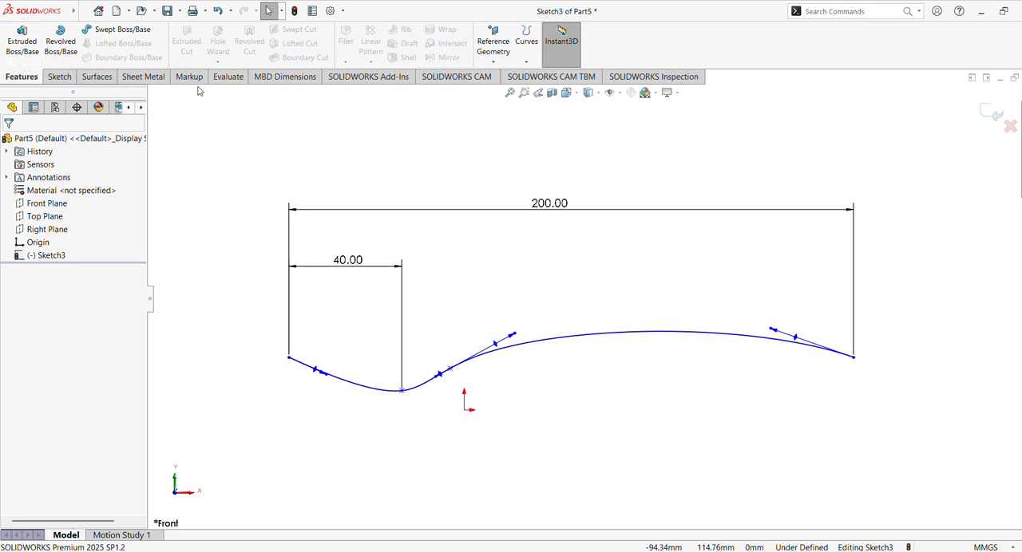
left_click(96, 76)
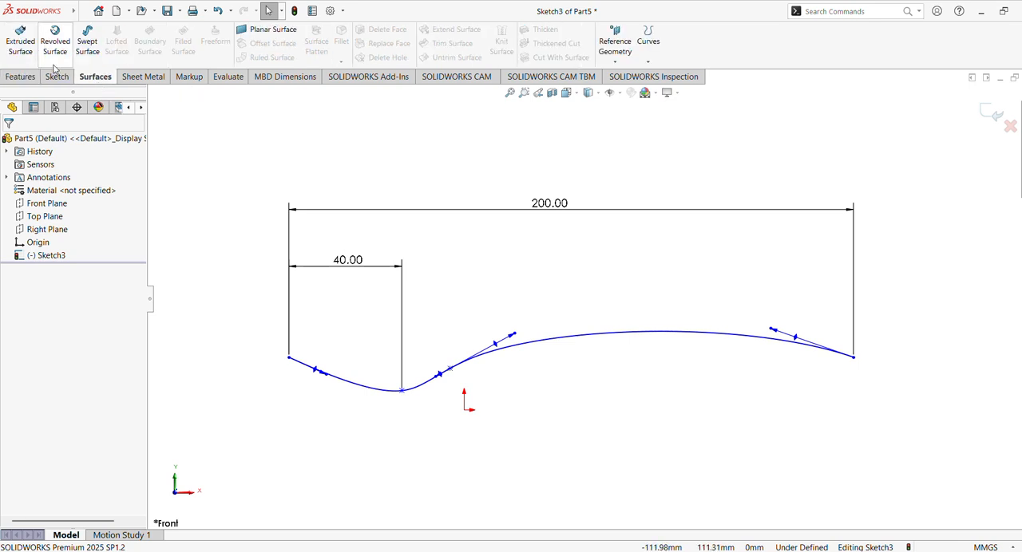
left_click(21, 40)
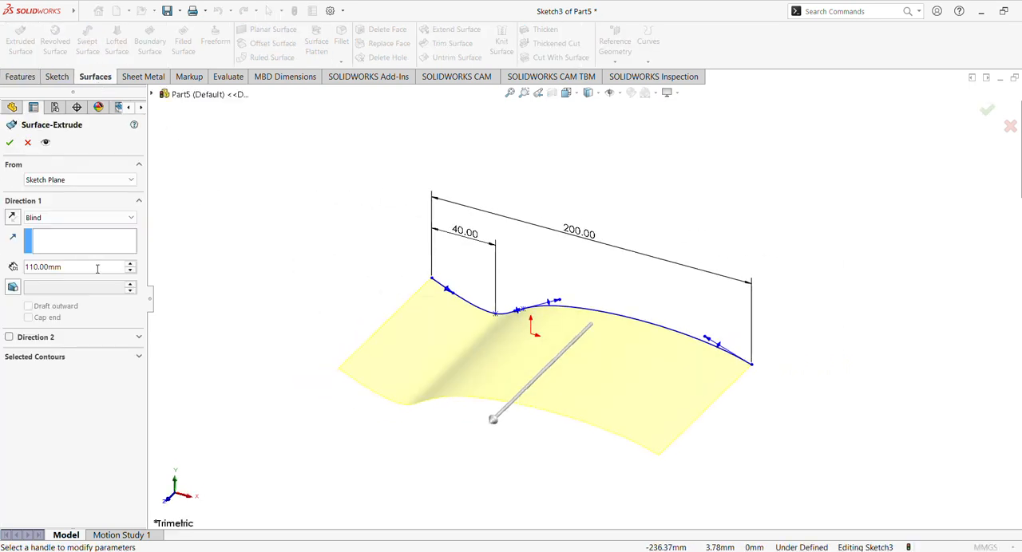
left_click(10, 142)
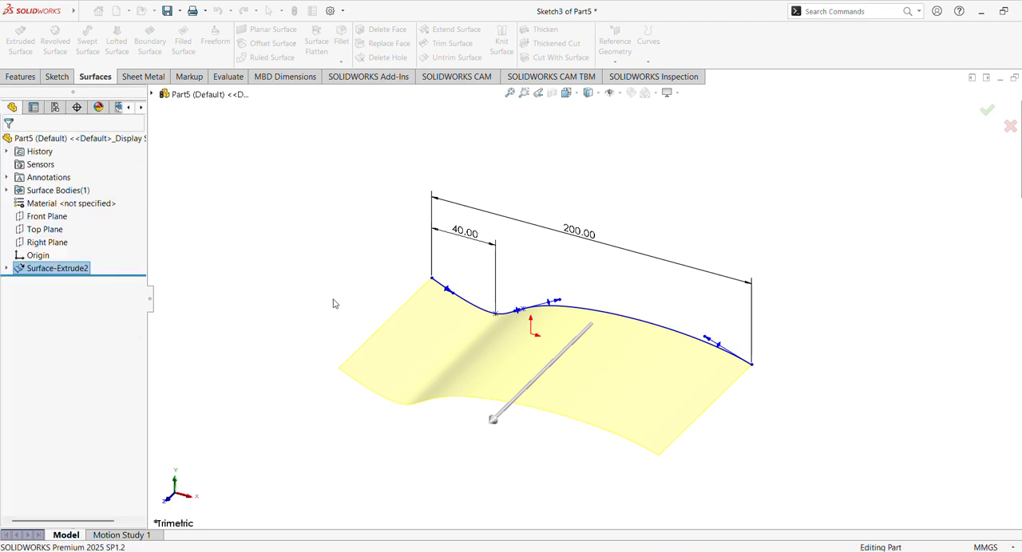
left_click(355, 258)
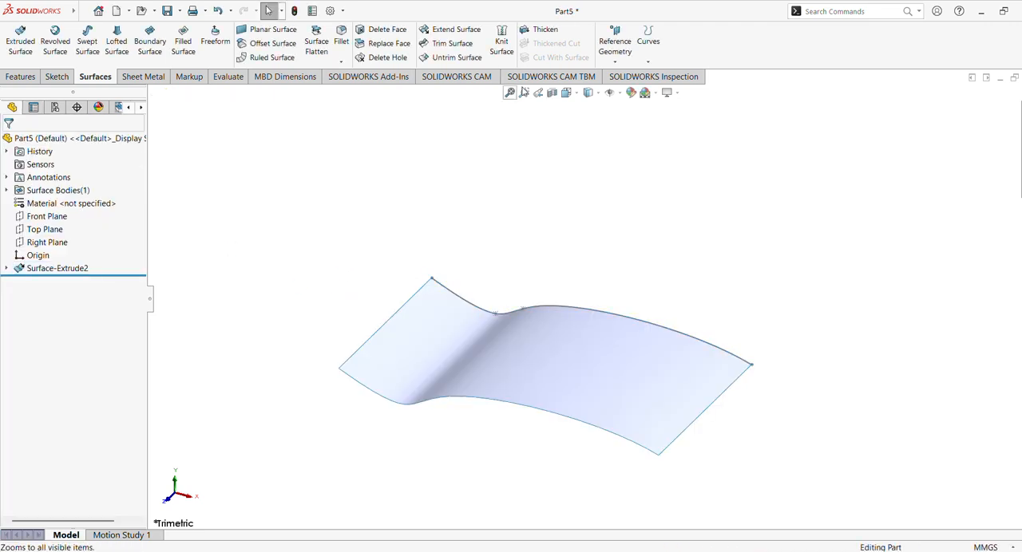
- Create a reference plane parallel to the Top Plane at an offset of 50 mm above it
left_click(622, 62)
left_click(624, 74)
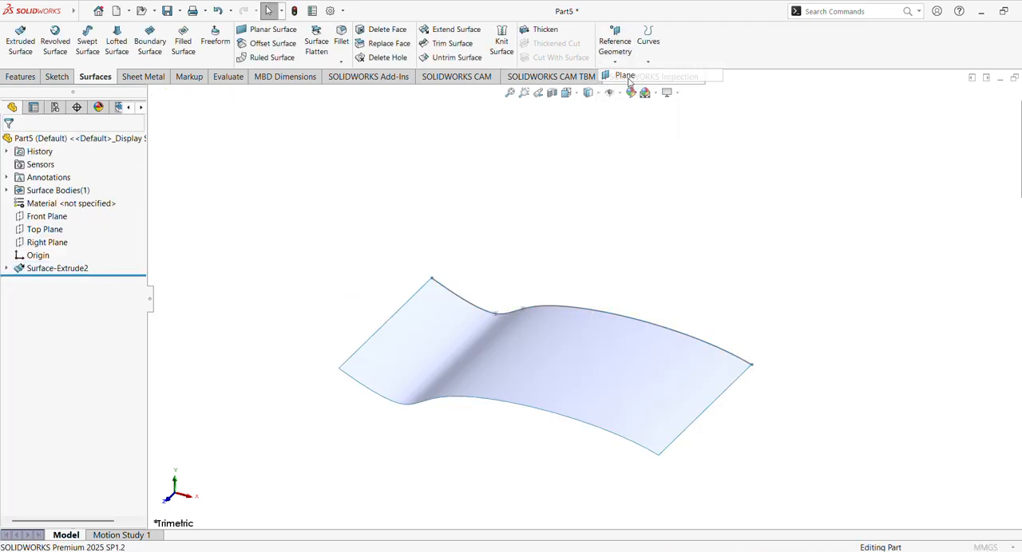
left_click(195, 98)
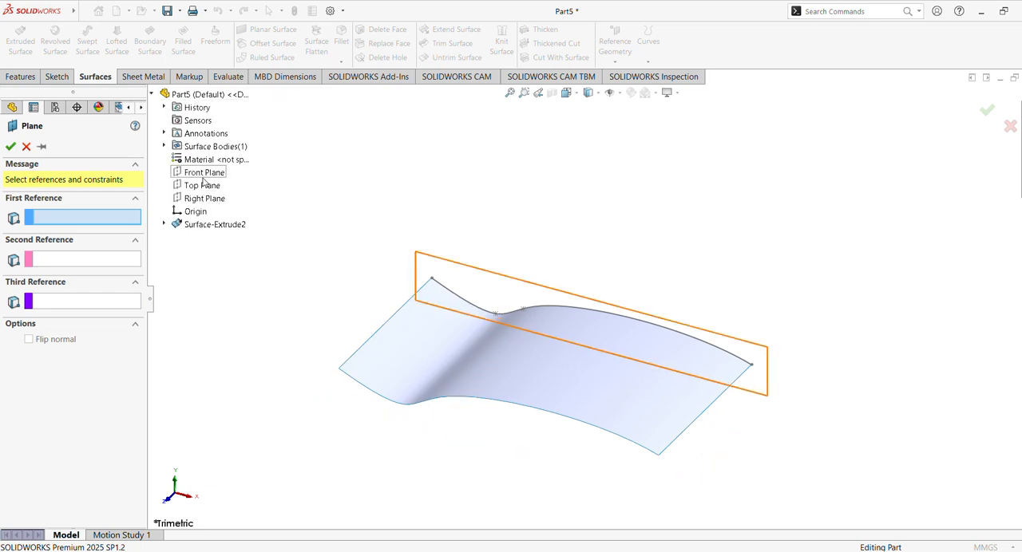
left_click(202, 185)
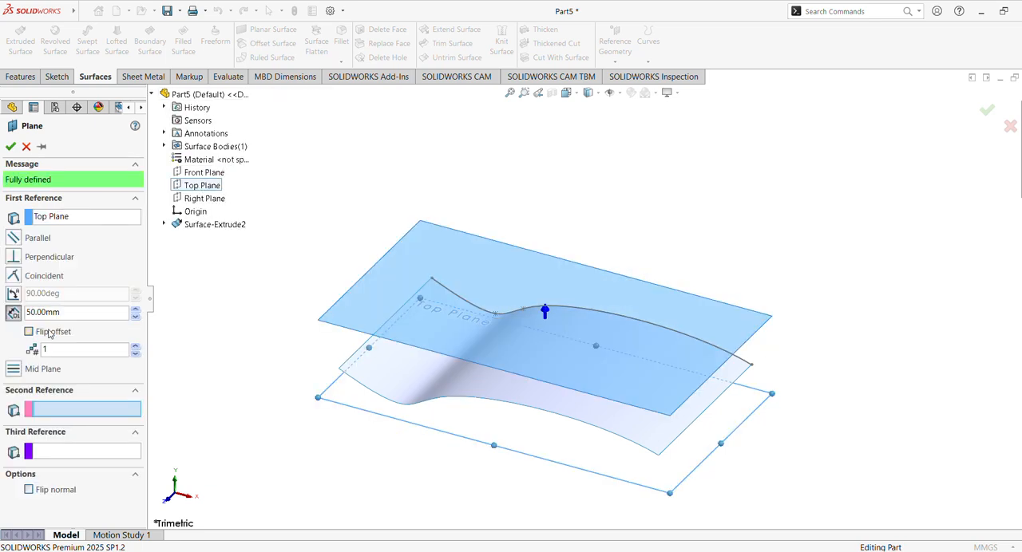
left_click(10, 146)
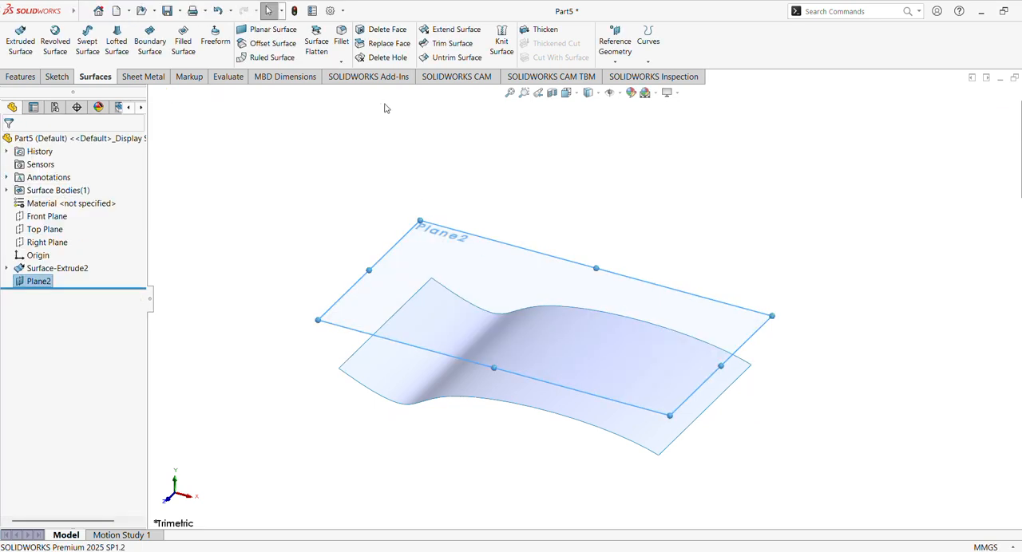
- On the offset plane, sketch three connected lines of about 46, 31 and 120 mm, the last one horizontal to the surface's left edge
left_click(431, 251)
left_click(479, 219)
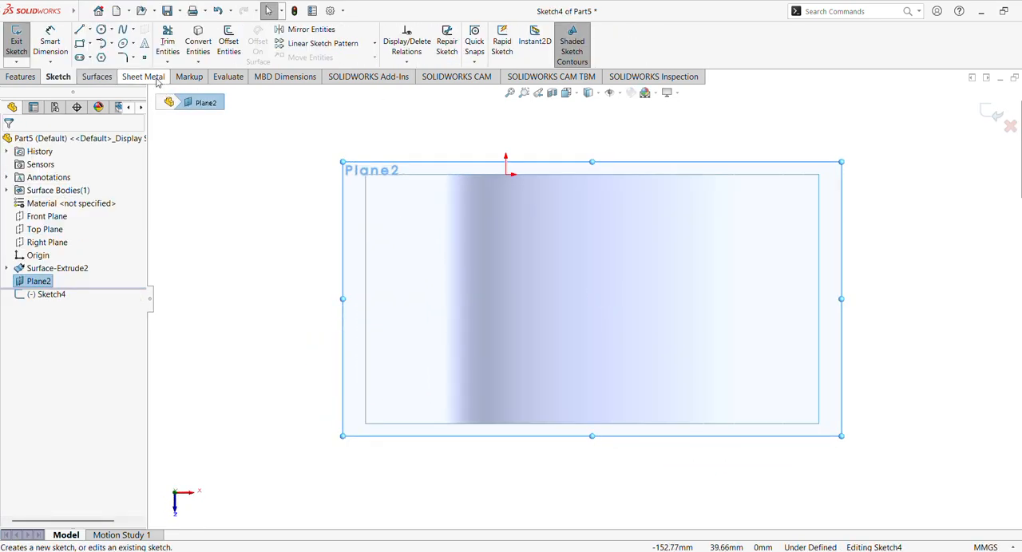
left_click(79, 29)
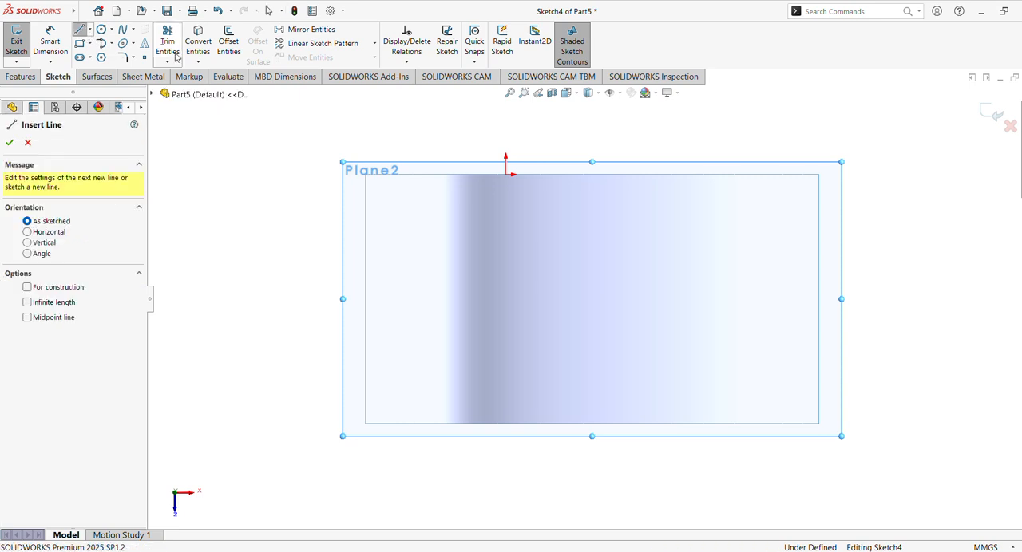
left_click(805, 225)
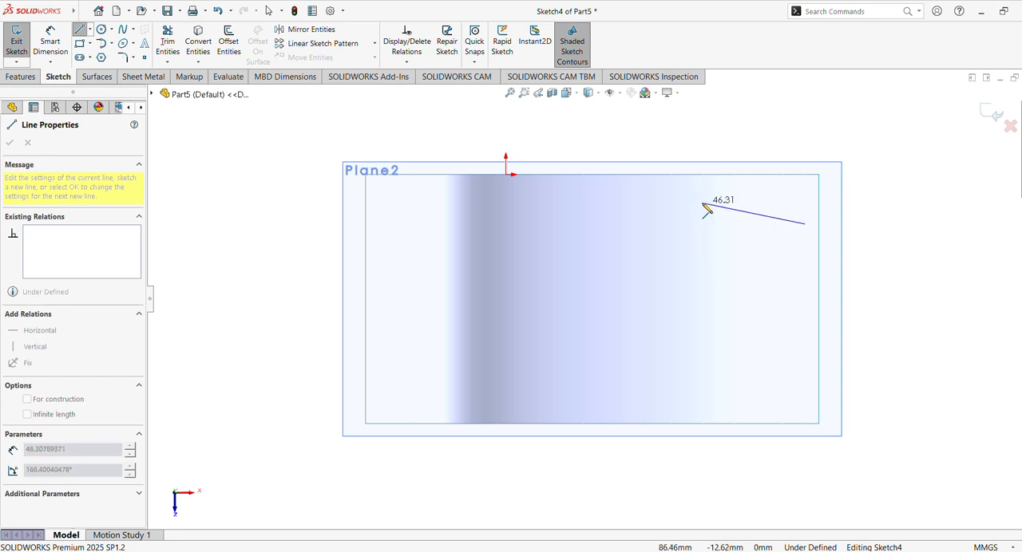
left_click(702, 204)
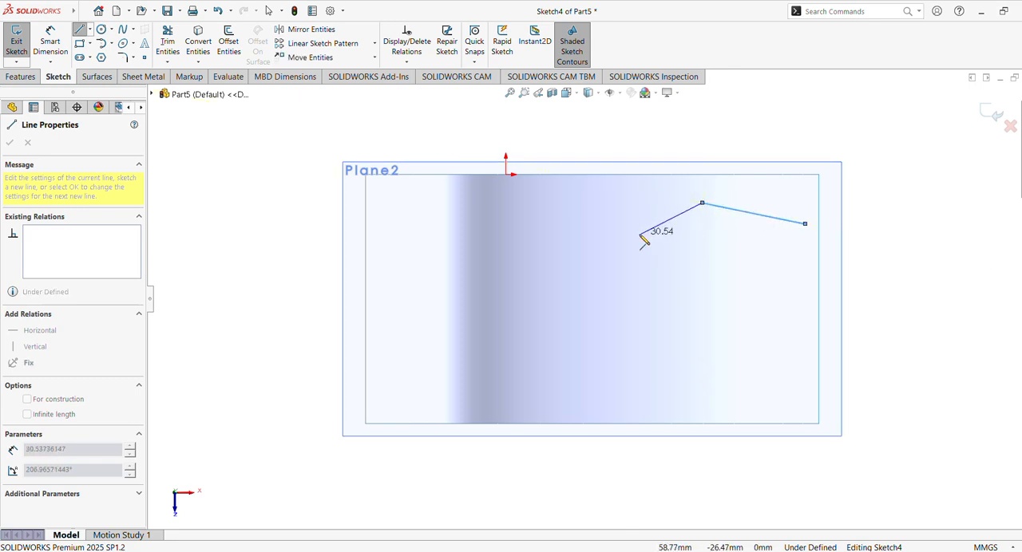
left_click(636, 232)
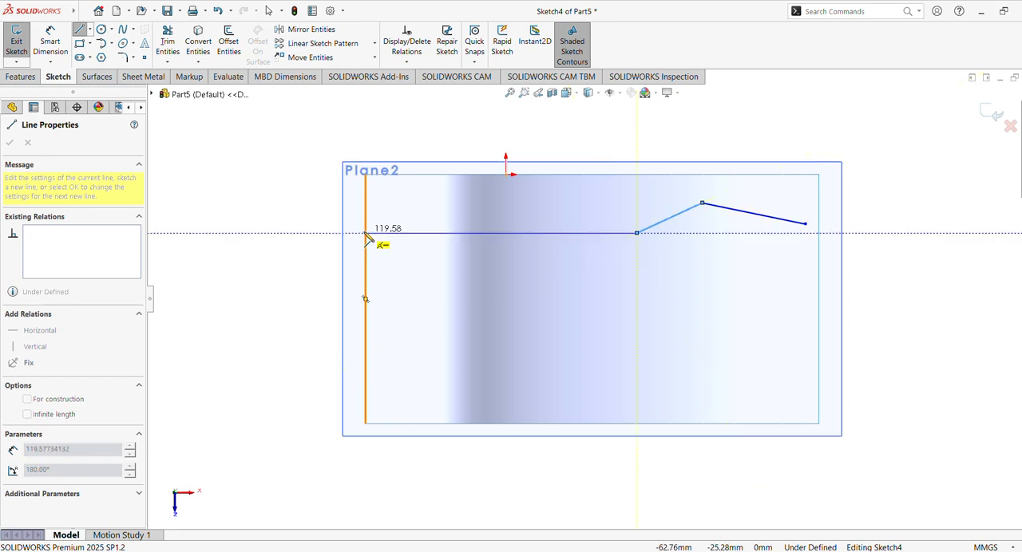
left_click(365, 233)
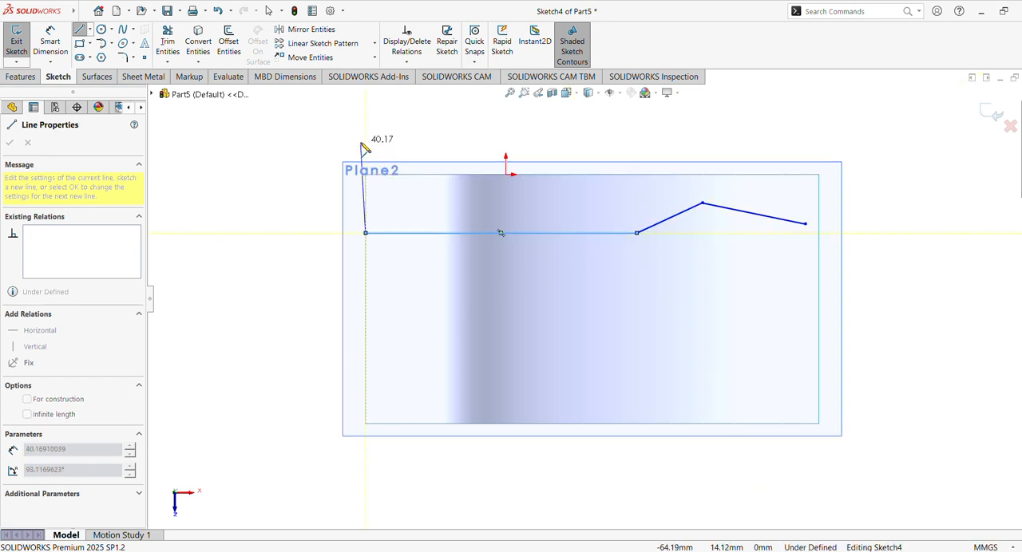
key("Escape")
key("Escape")
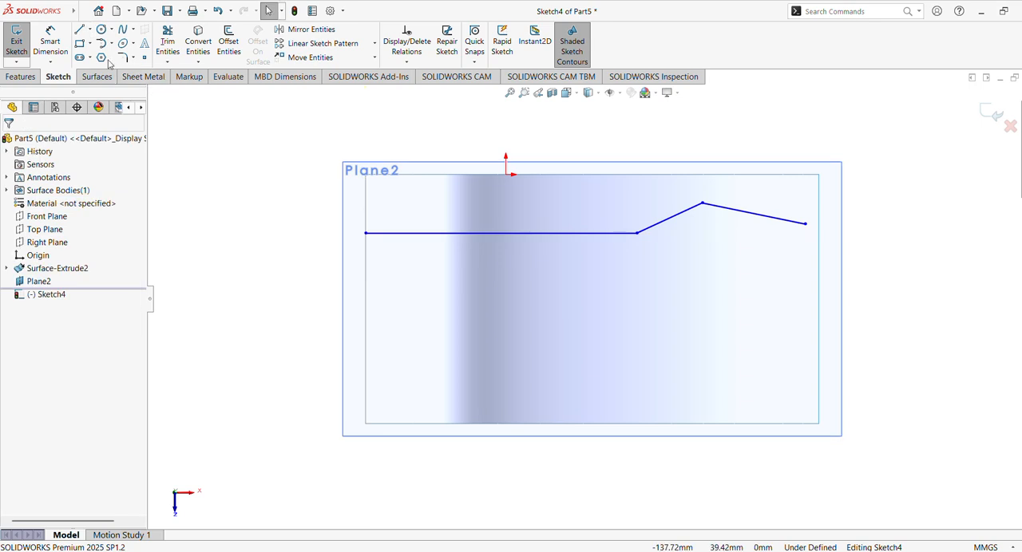
- Sketch a stepped line chain from the polyline's right endpoint with three horizontals about 36 mm long, joined by verticals of about 5.5, 5 and 6 mm
left_click(89, 30)
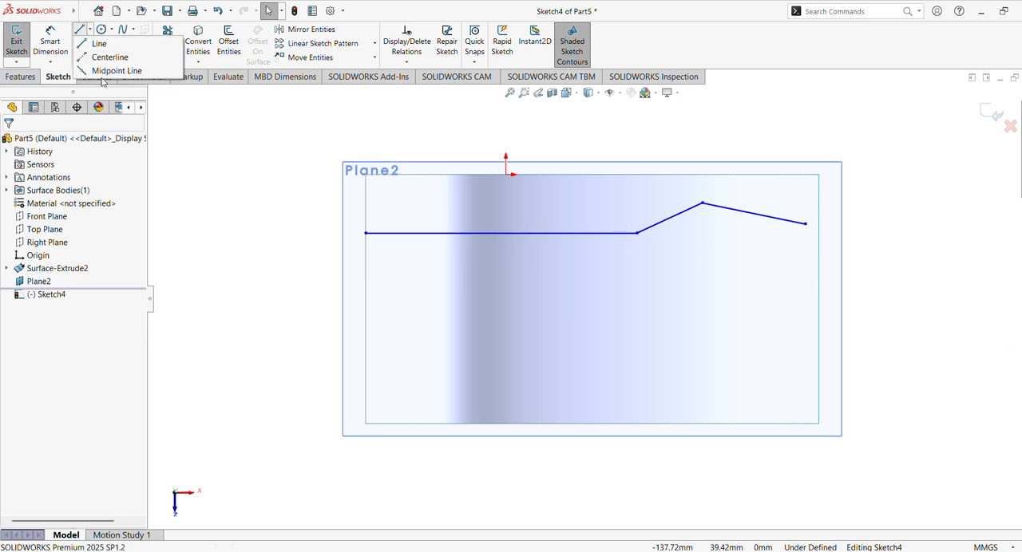
left_click(99, 43)
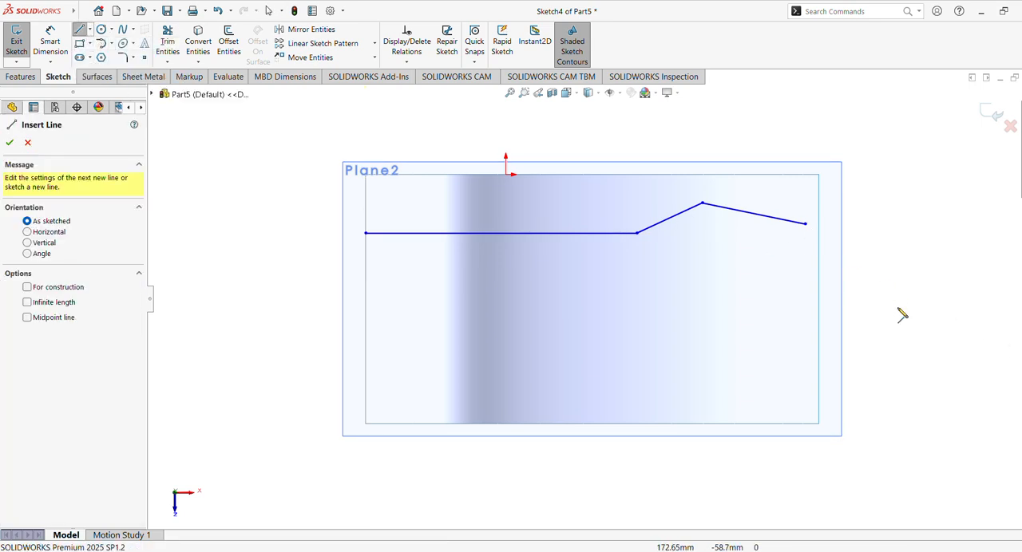
left_click(805, 224)
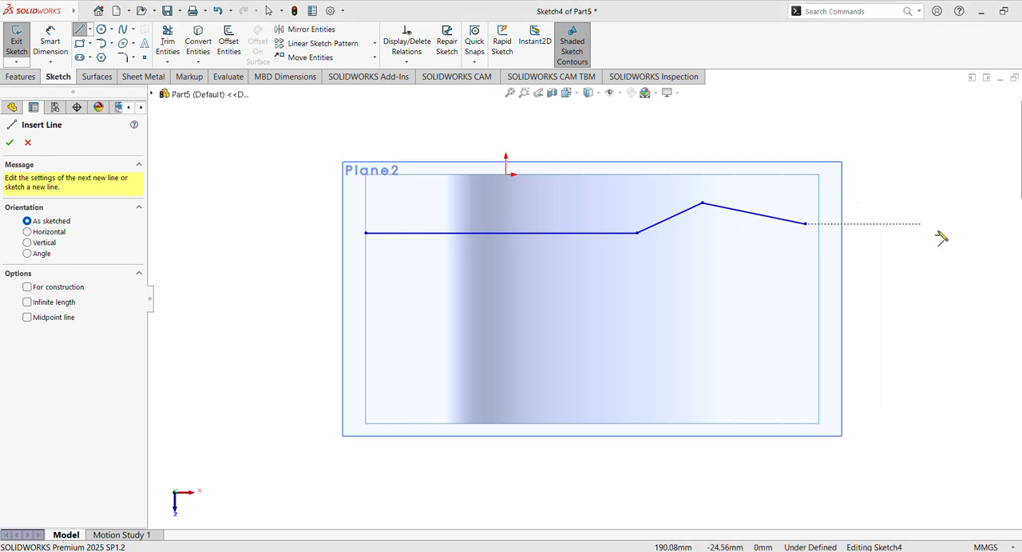
left_click(806, 225)
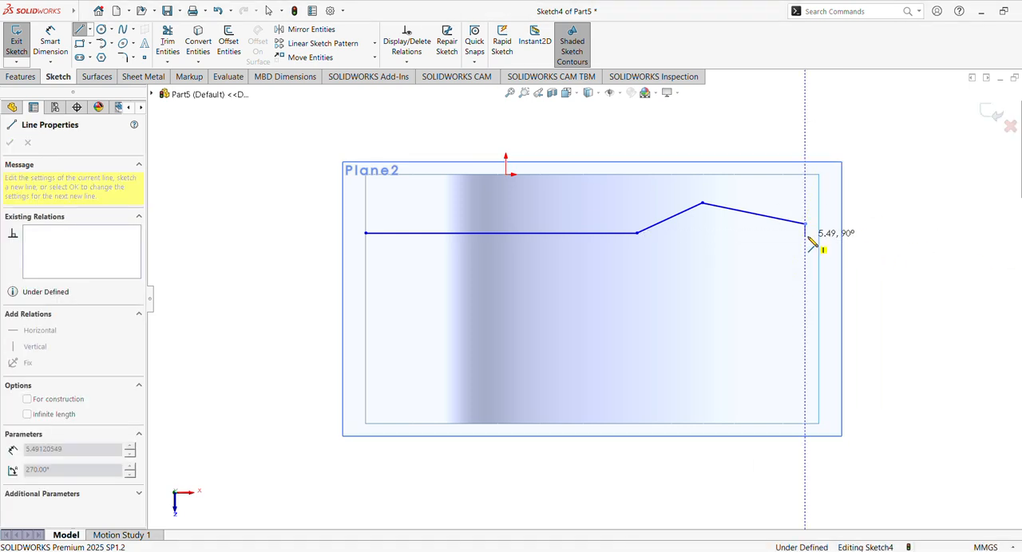
left_click(805, 235)
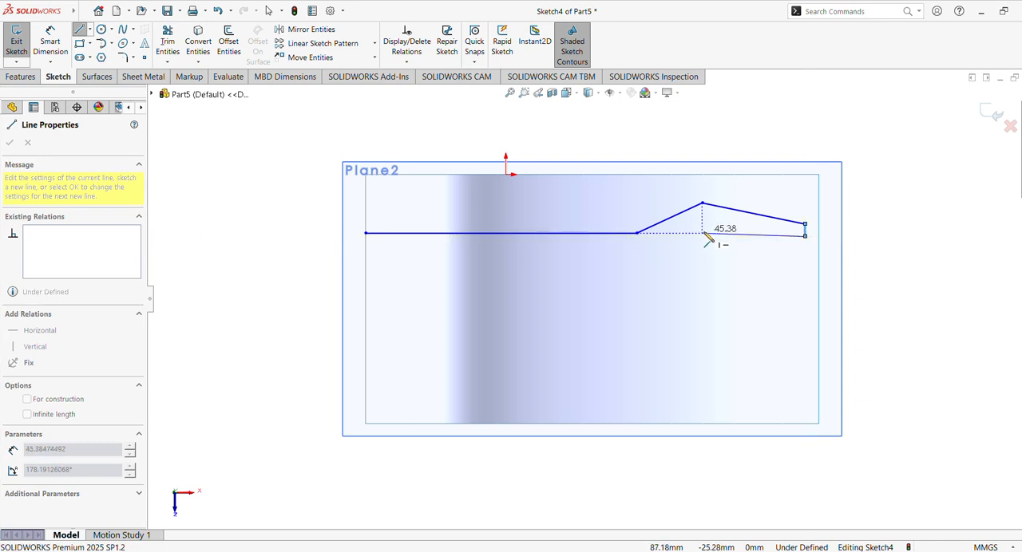
left_click(722, 235)
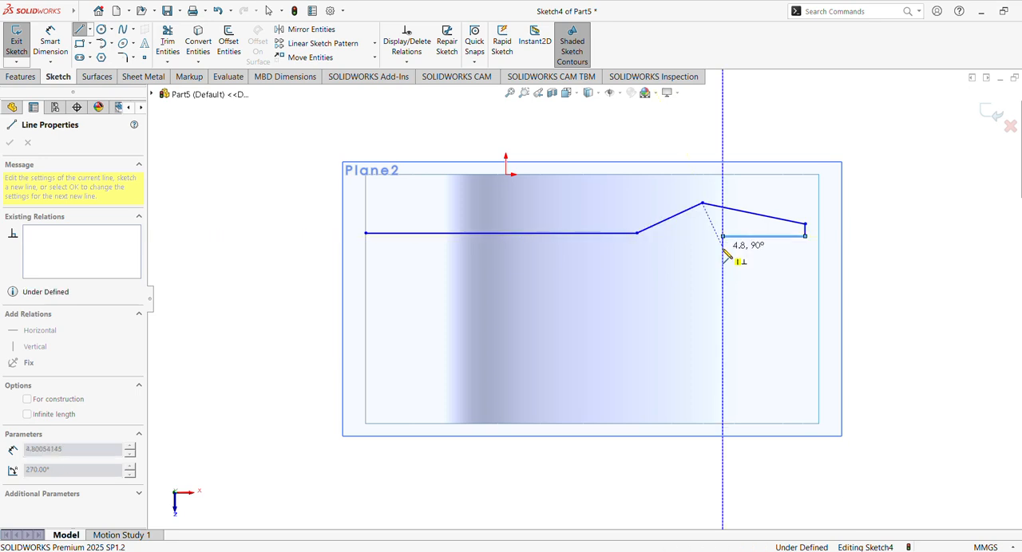
left_click(722, 246)
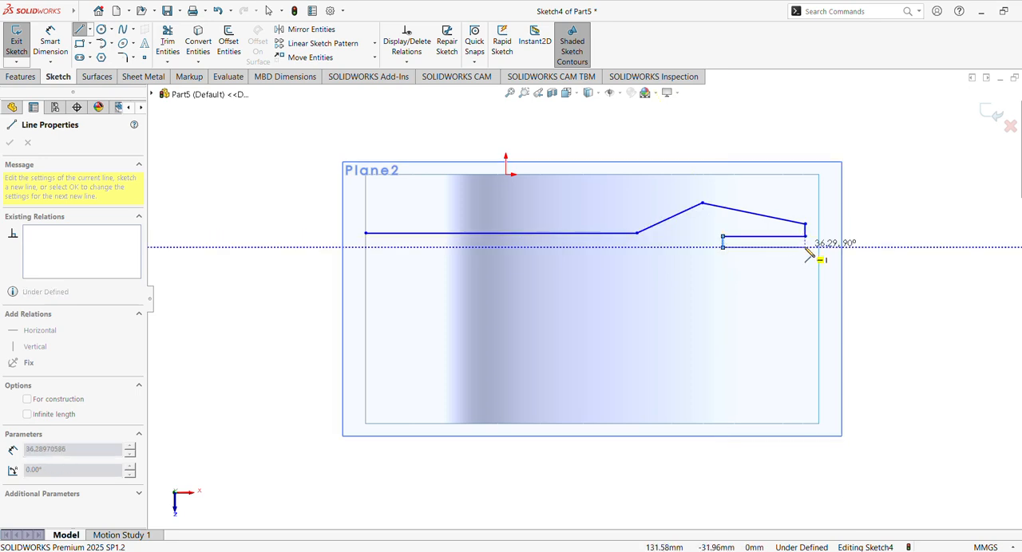
left_click(805, 248)
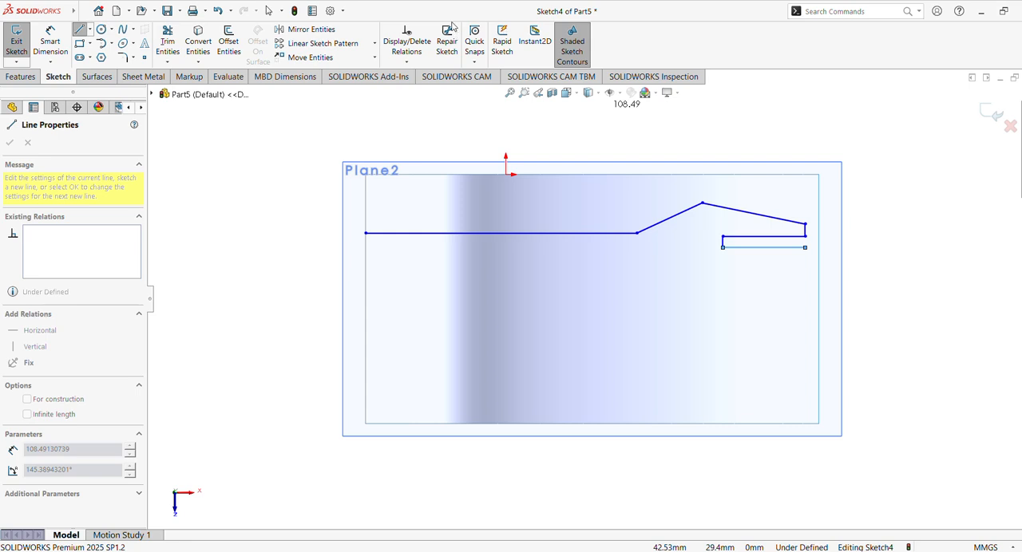
left_click(806, 260)
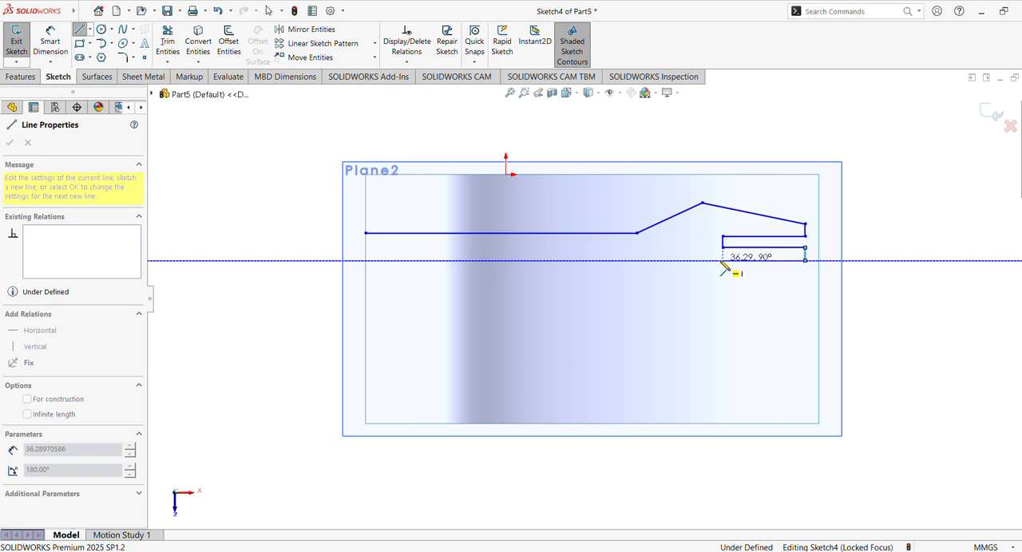
left_click(723, 261)
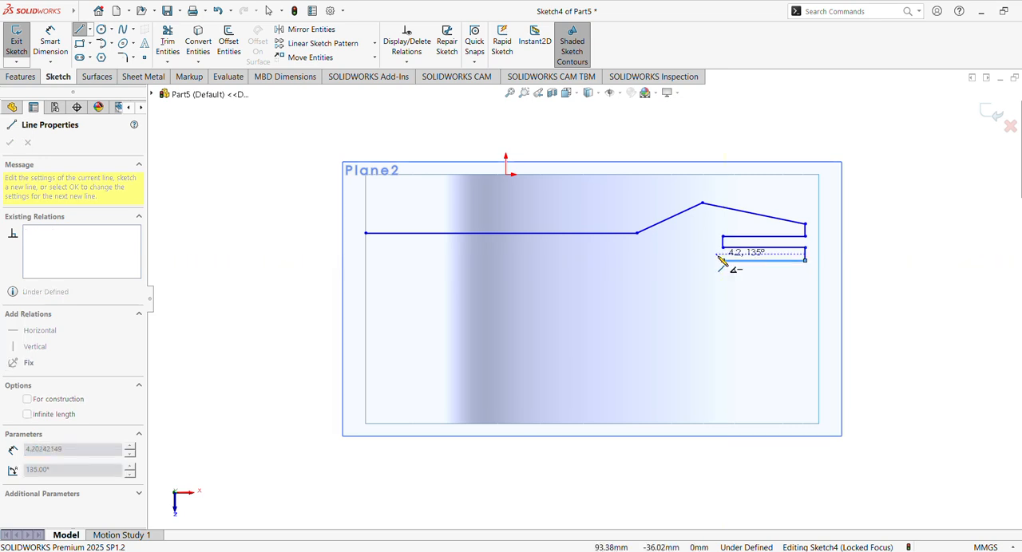
key("Escape")
key("Escape")
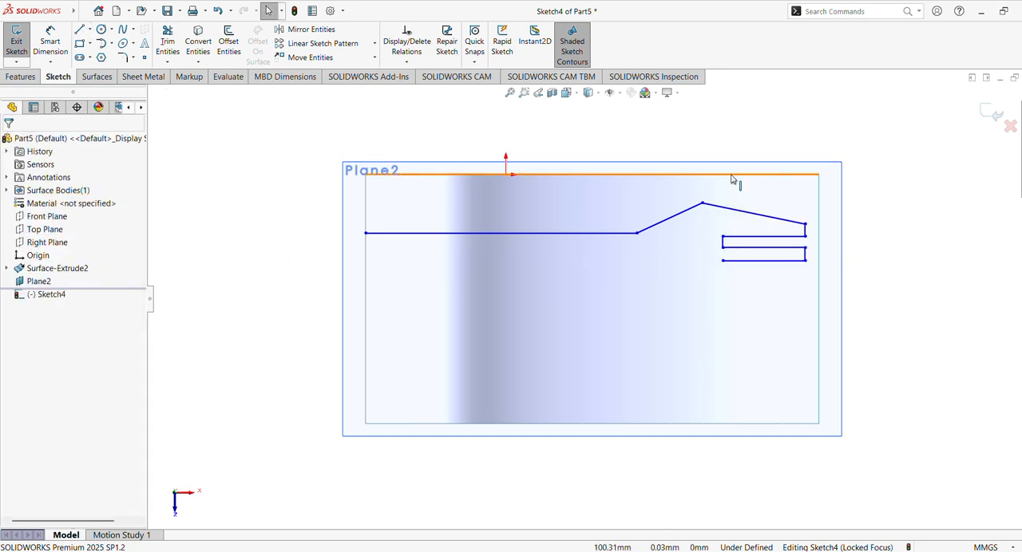
- Dimension the short vertical line at the polyline's right endpoint to 1.5 mm
left_click(65, 40)
left_click(805, 230)
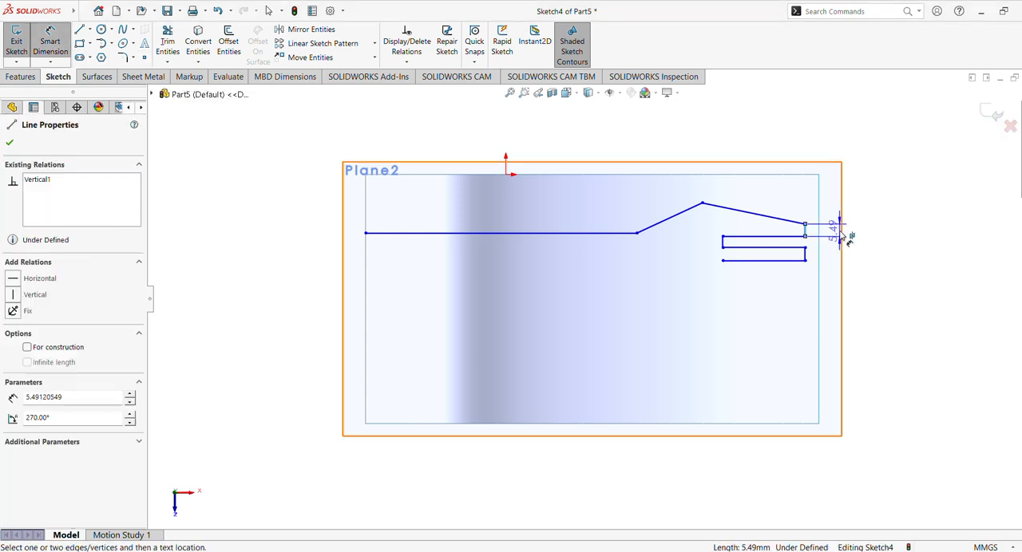
left_click(881, 231)
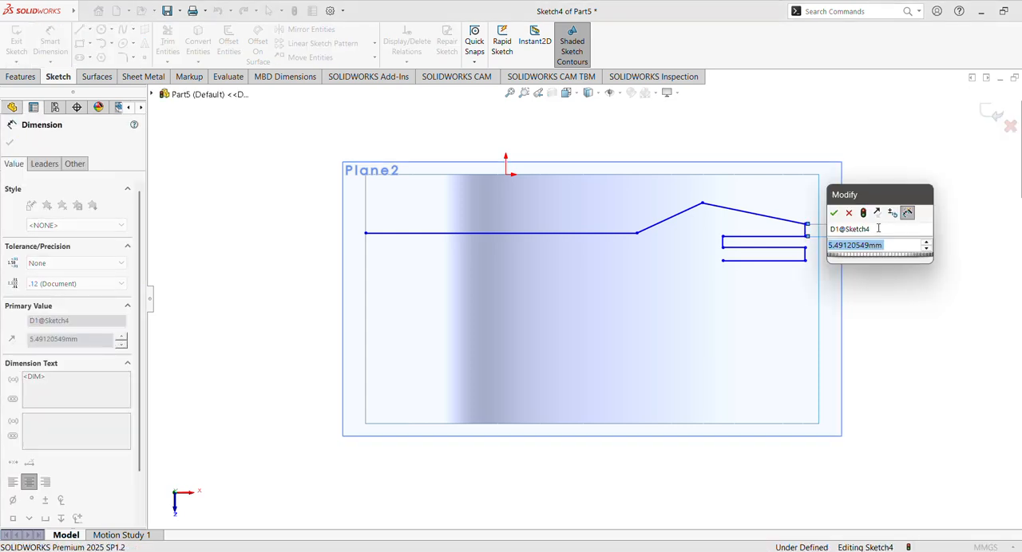
type("1.5")
key("Return")
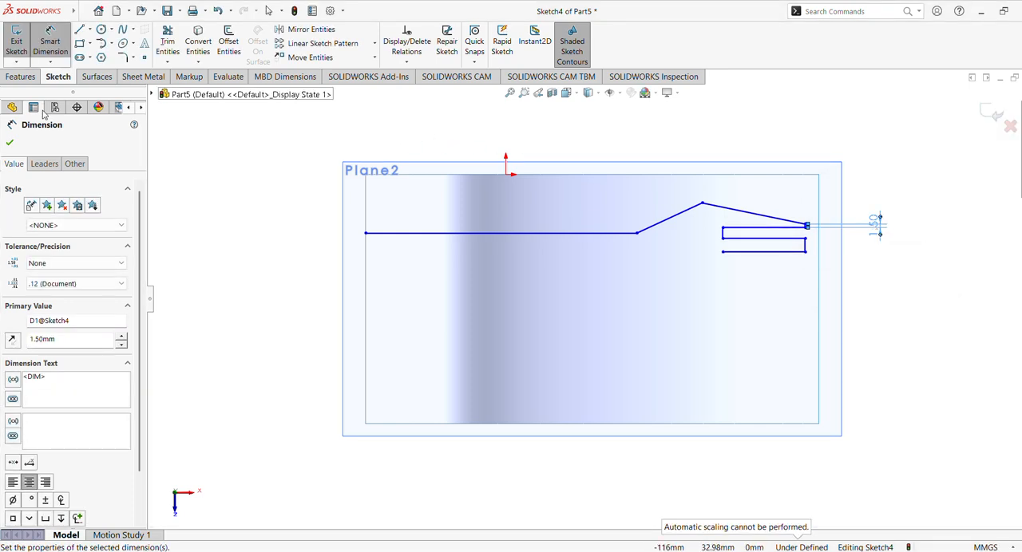
left_click(10, 140)
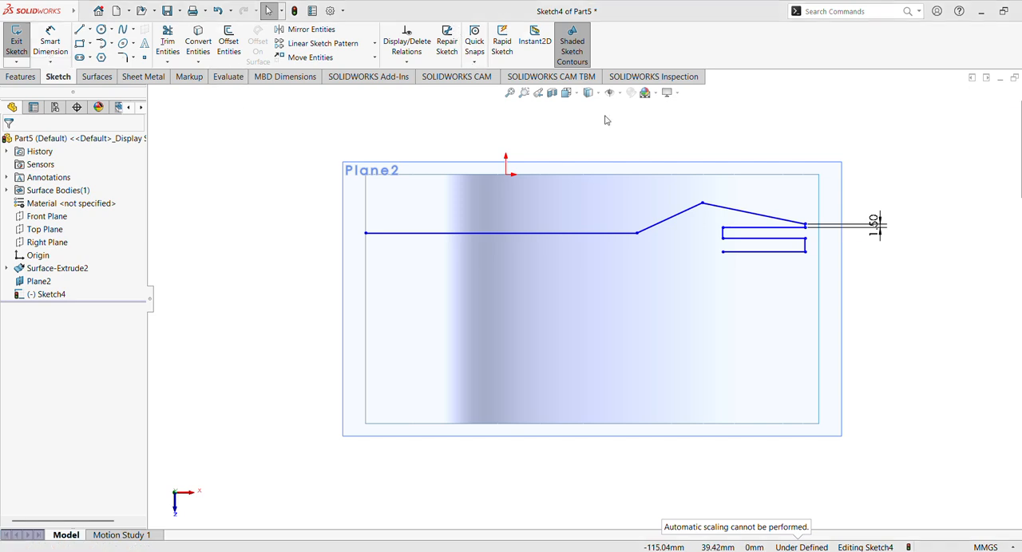
- Make the two short vertical lines on the right side of the stepped chain collinear
left_click(523, 92)
left_click_drag(758, 174, 875, 315)
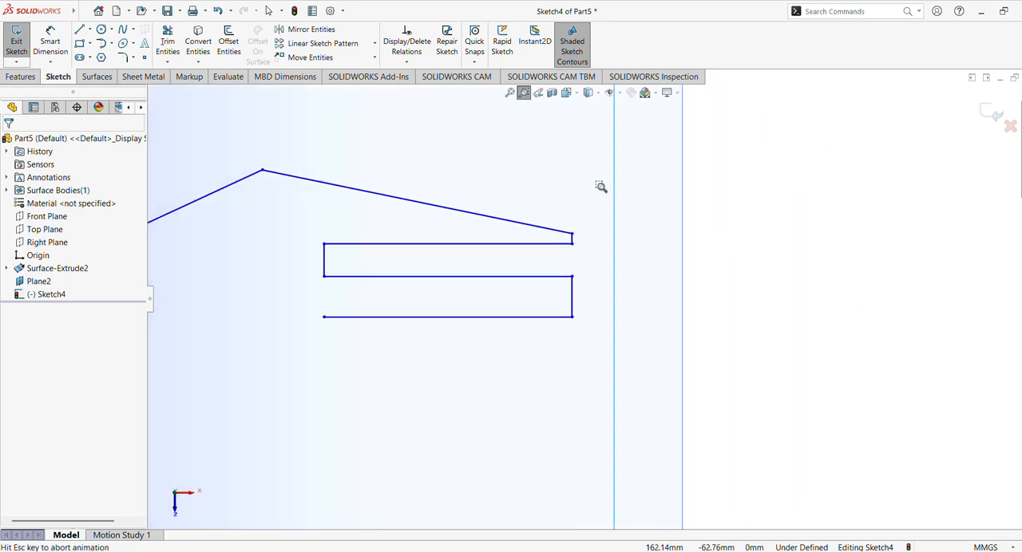
left_click(524, 93)
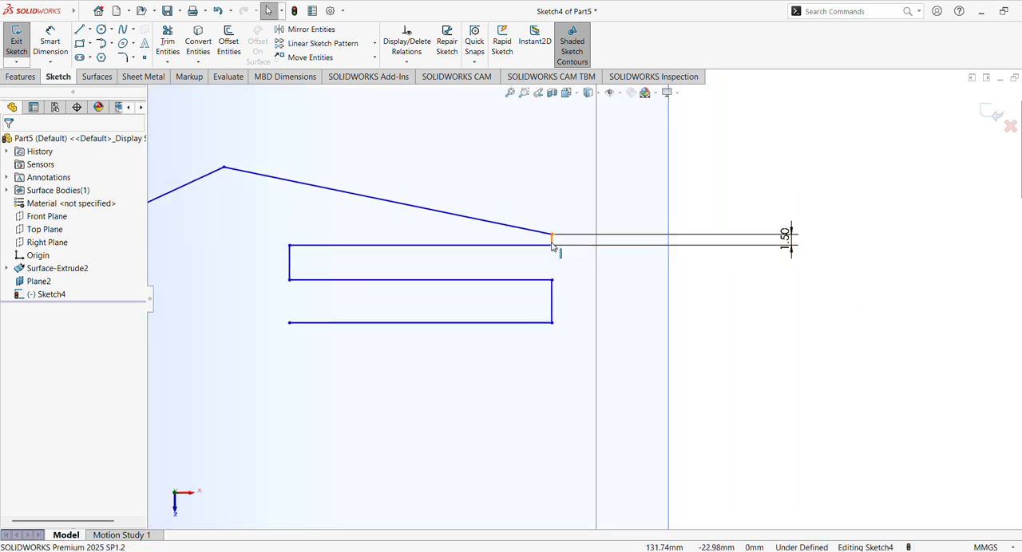
left_click(553, 240)
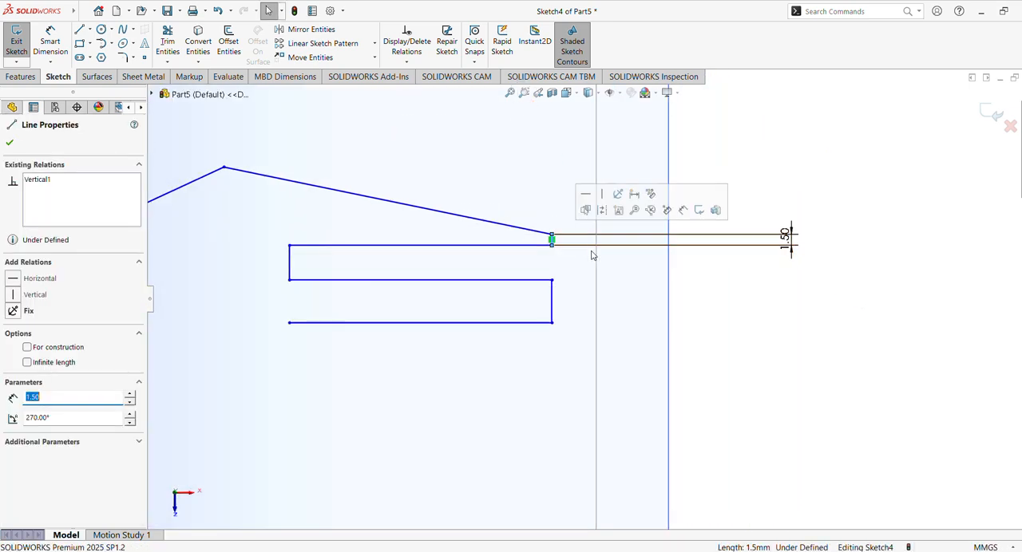
left_click(553, 302, "ctrl")
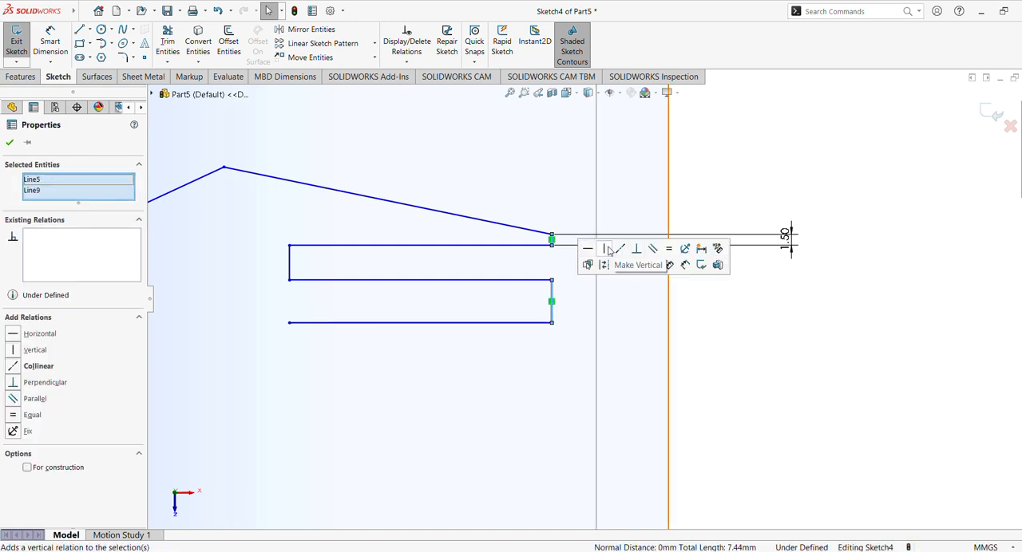
left_click(621, 251)
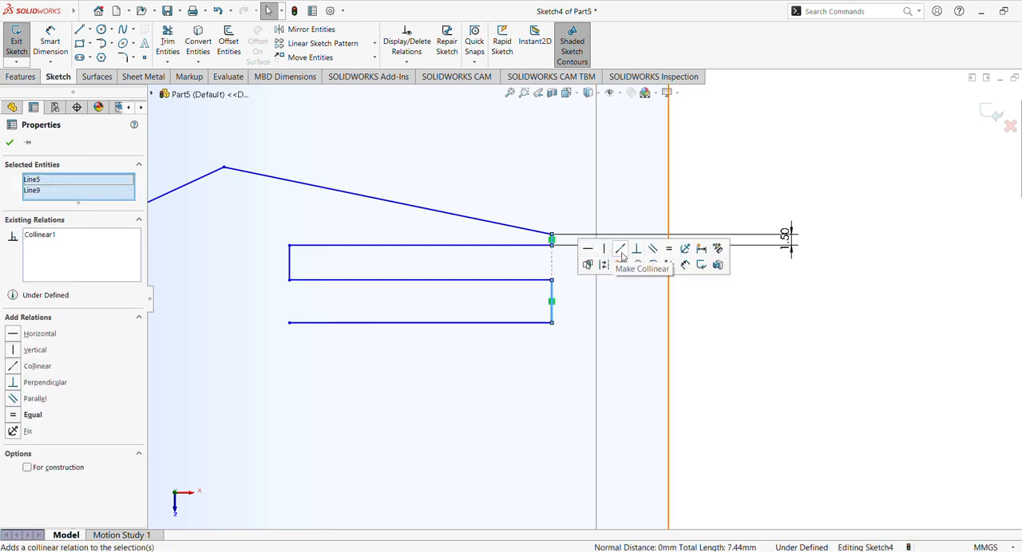
left_click(775, 375)
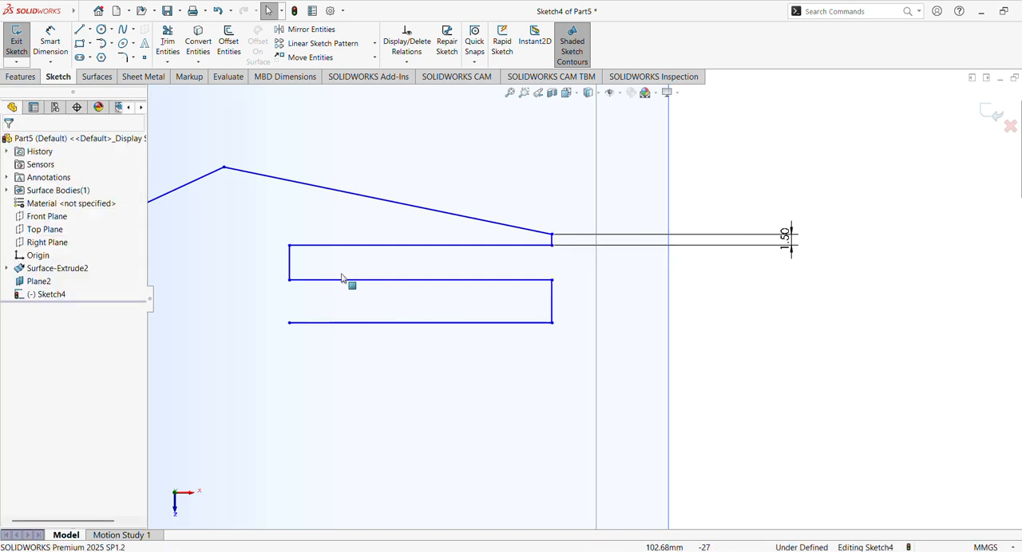
- Dimension the short vertical line at the left end of the stepped chain to 2 mm
left_click(290, 271)
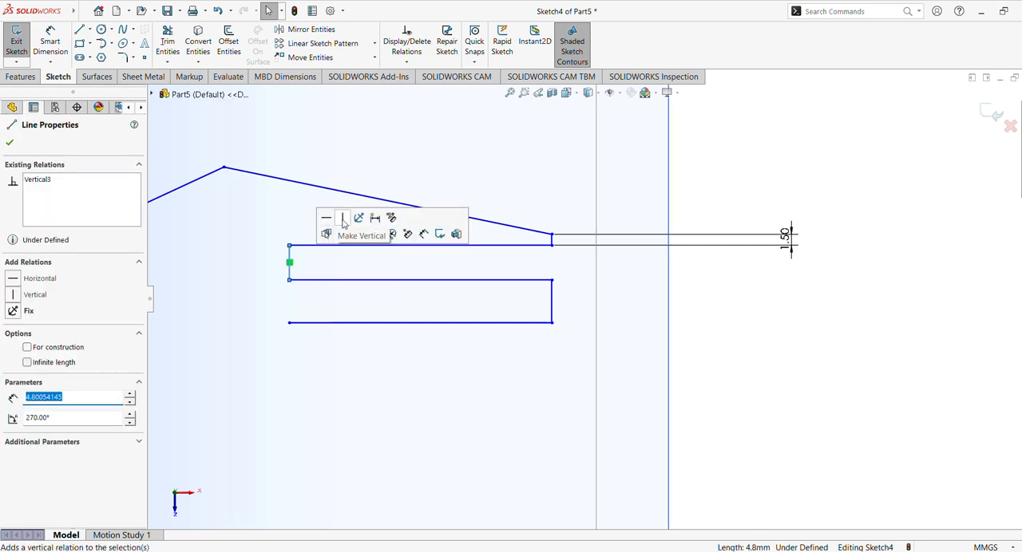
left_click(780, 332)
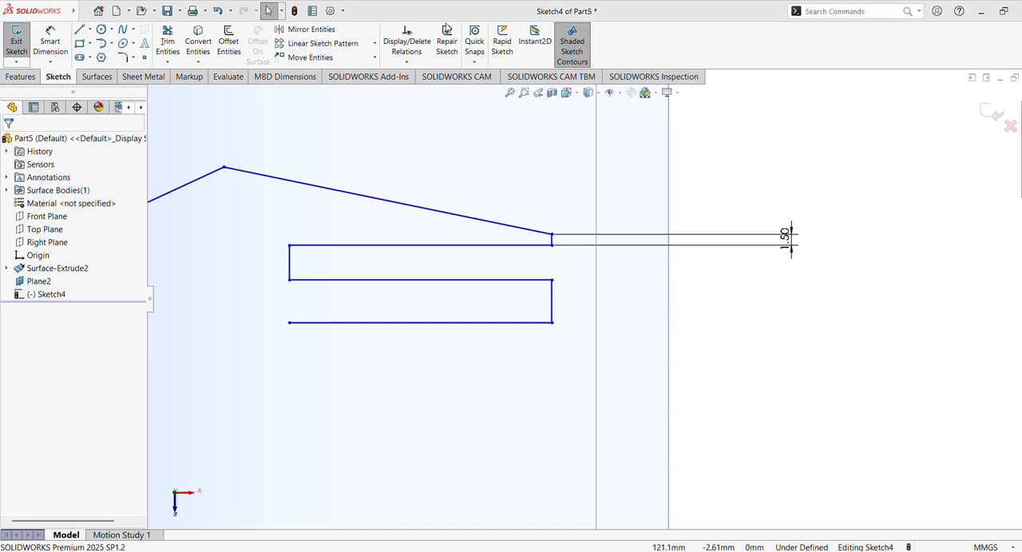
left_click(50, 44)
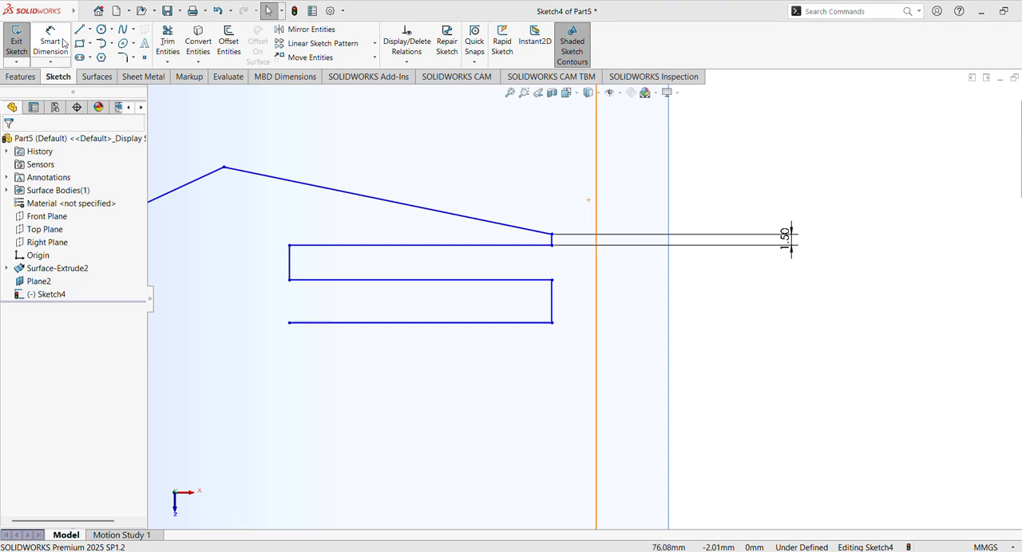
left_click(289, 261)
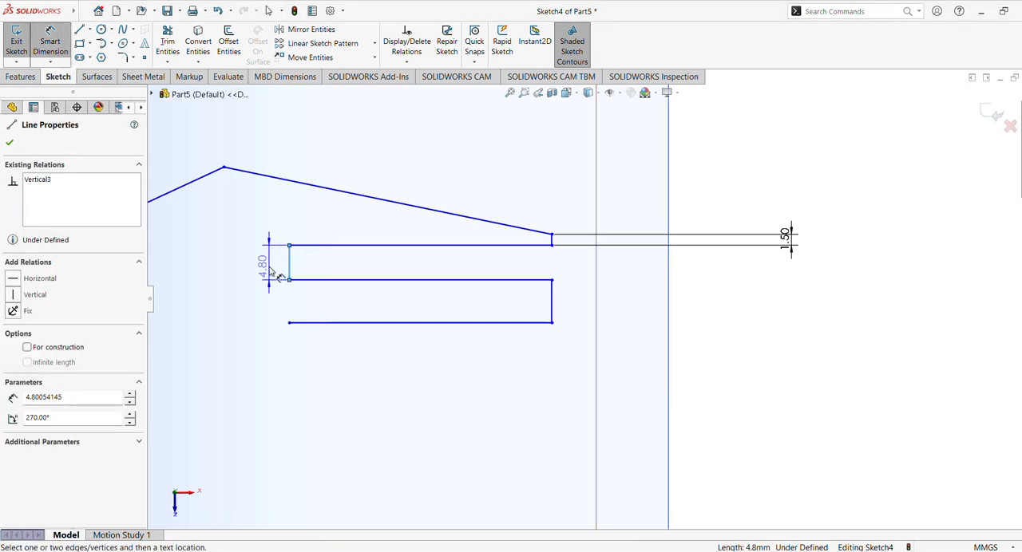
left_click(277, 274)
type("2")
key("Return")
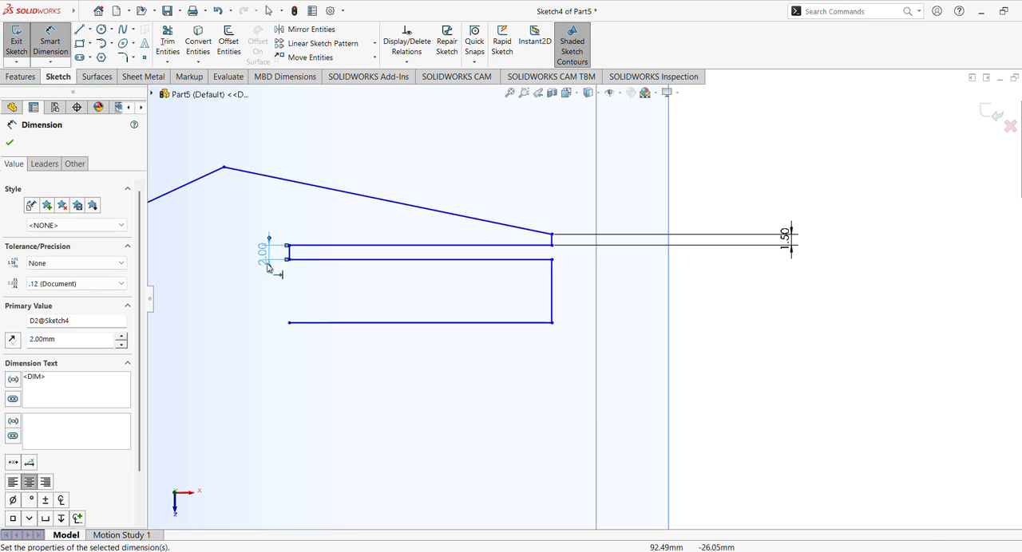
left_click(10, 142)
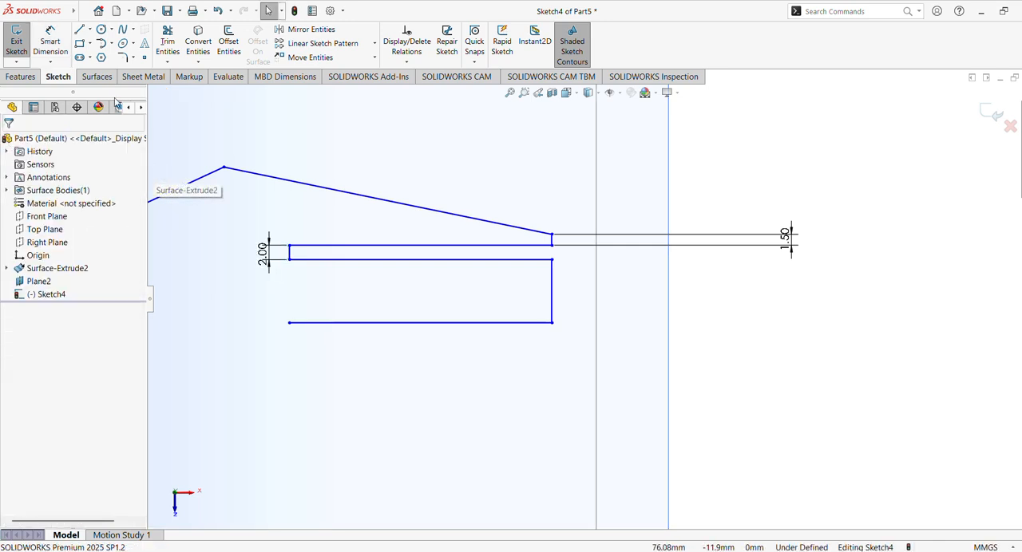
- Dimension the uppermost horizontal line of the stepped chain to 37 mm
left_click(49, 42)
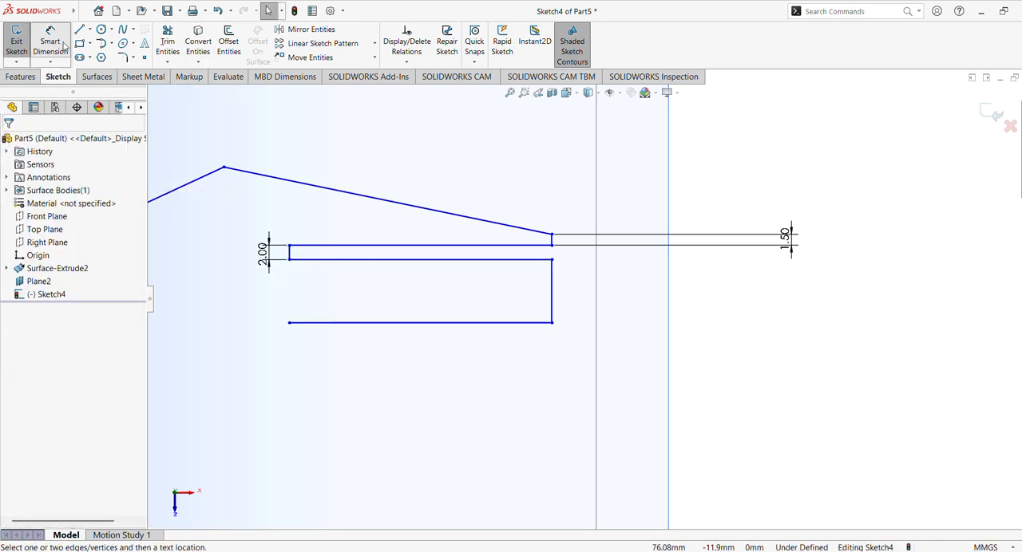
left_click(431, 246)
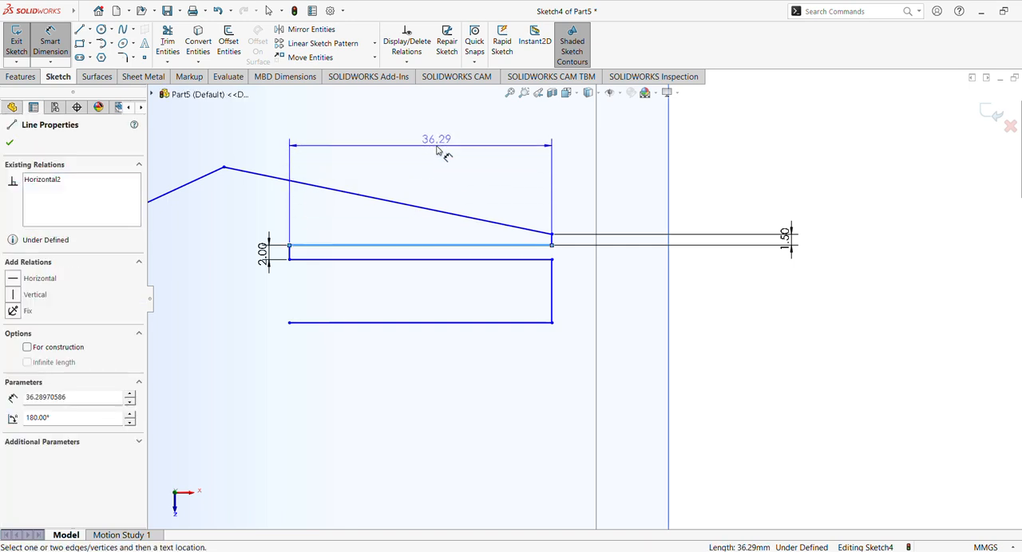
left_click(427, 148)
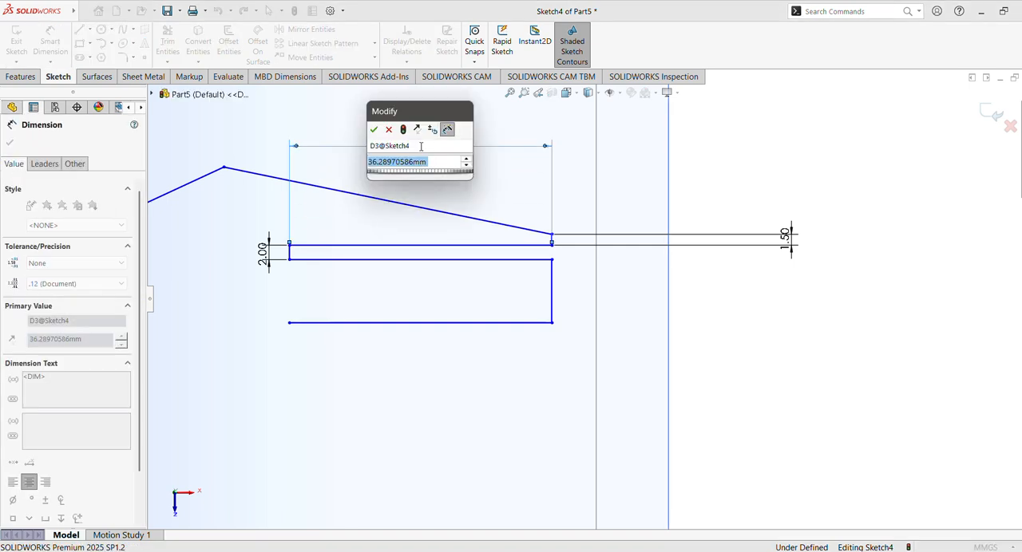
type("37")
key("Return")
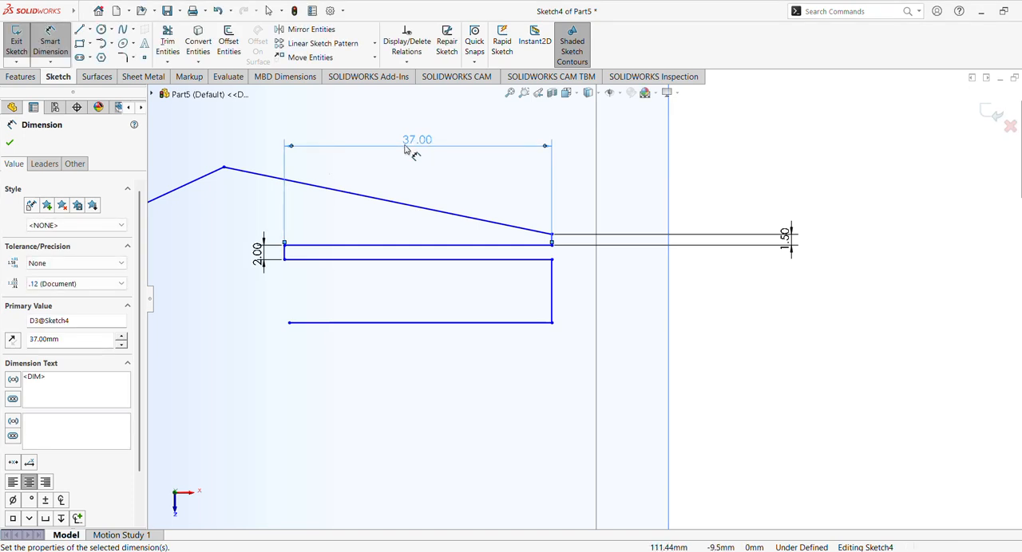
left_click(10, 143)
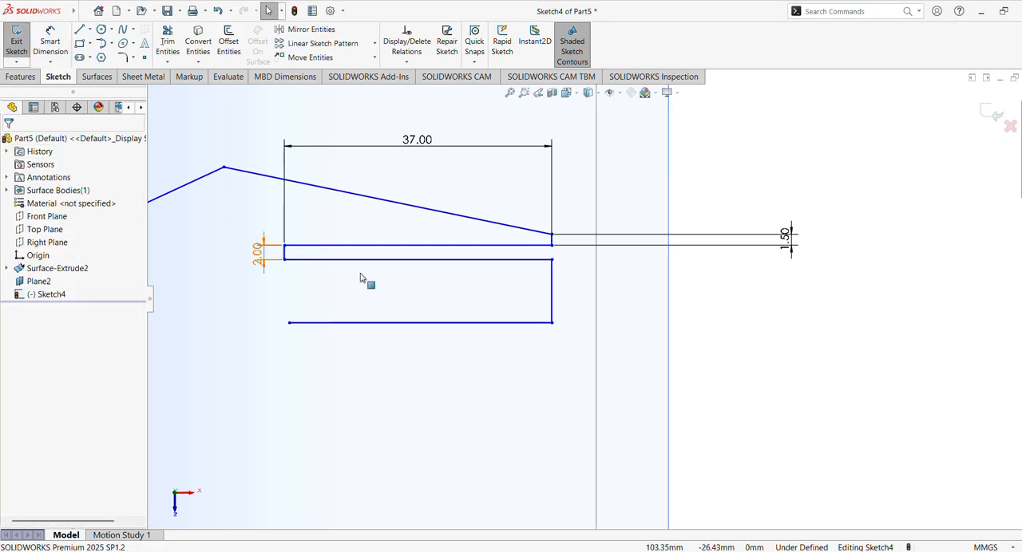
- Make the chain's three horizontal lines equal, and move its lower right endpoint upward and closer to the surface's right edge
left_click(416, 247)
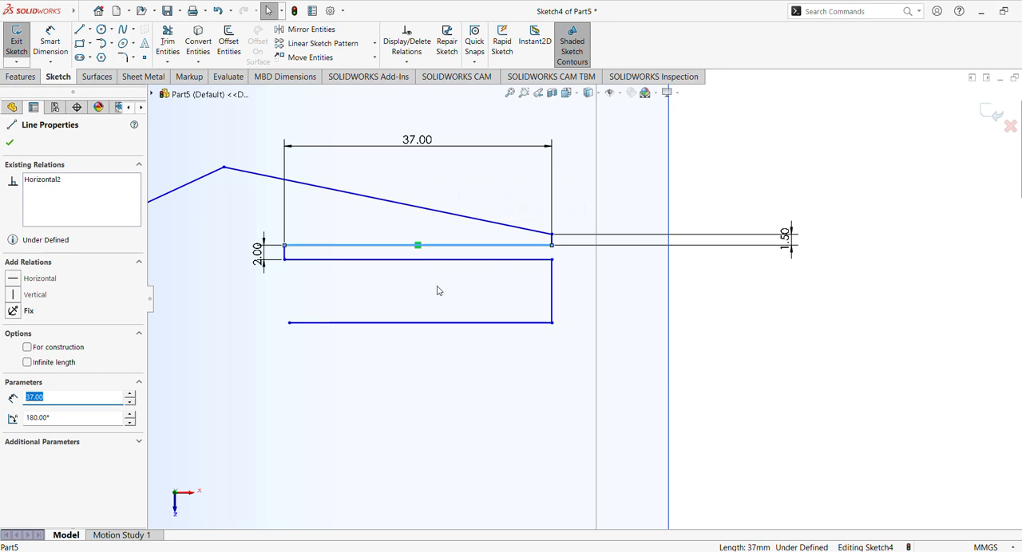
left_click(411, 260, "ctrl")
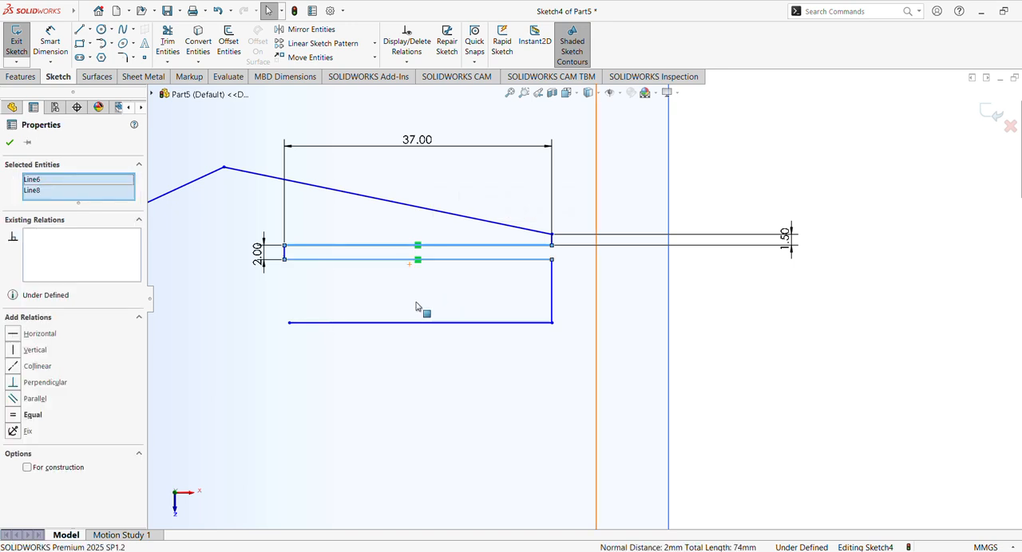
left_click(419, 323, "ctrl")
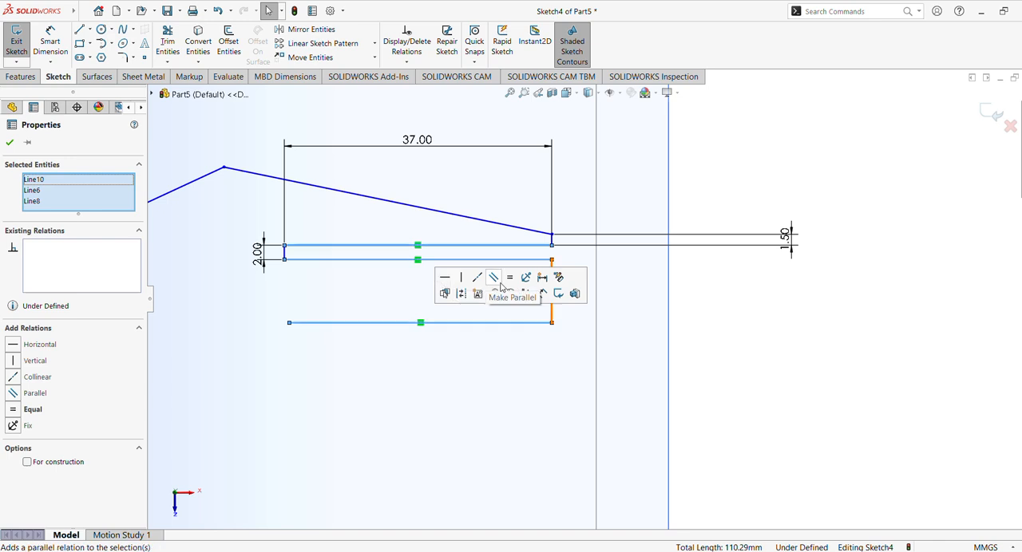
left_click(500, 283)
left_click(755, 321)
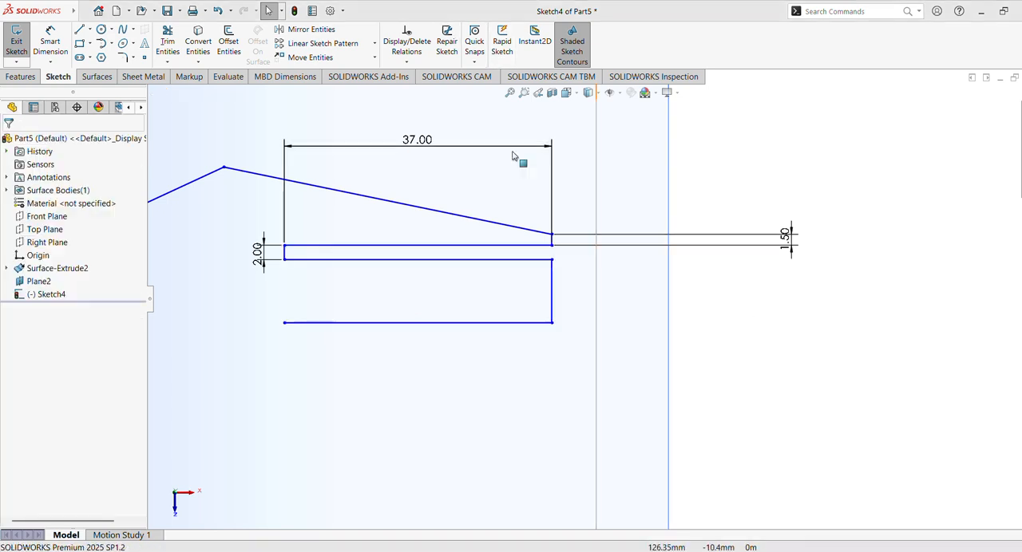
left_click_drag(554, 326, 590, 275)
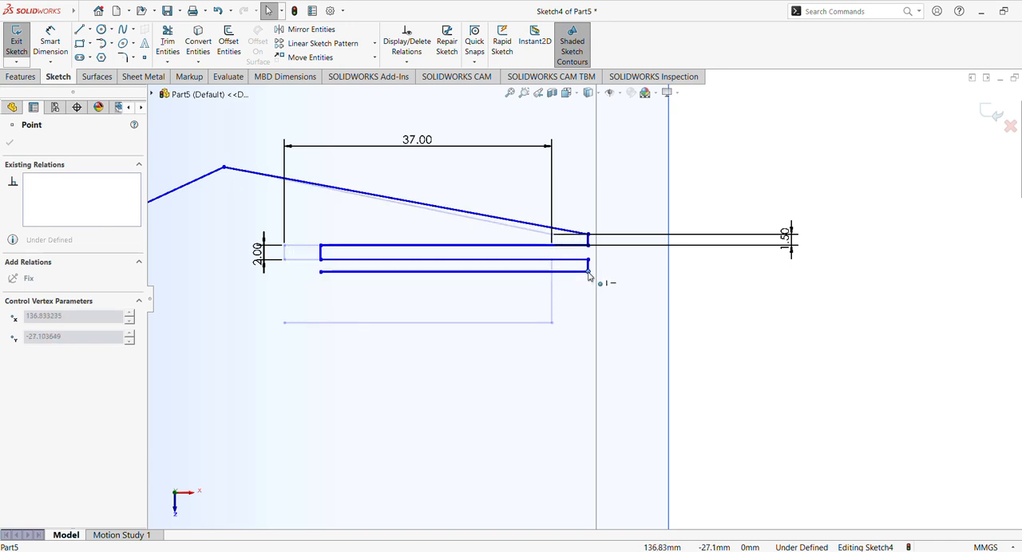
left_click_drag(589, 274, 589, 273)
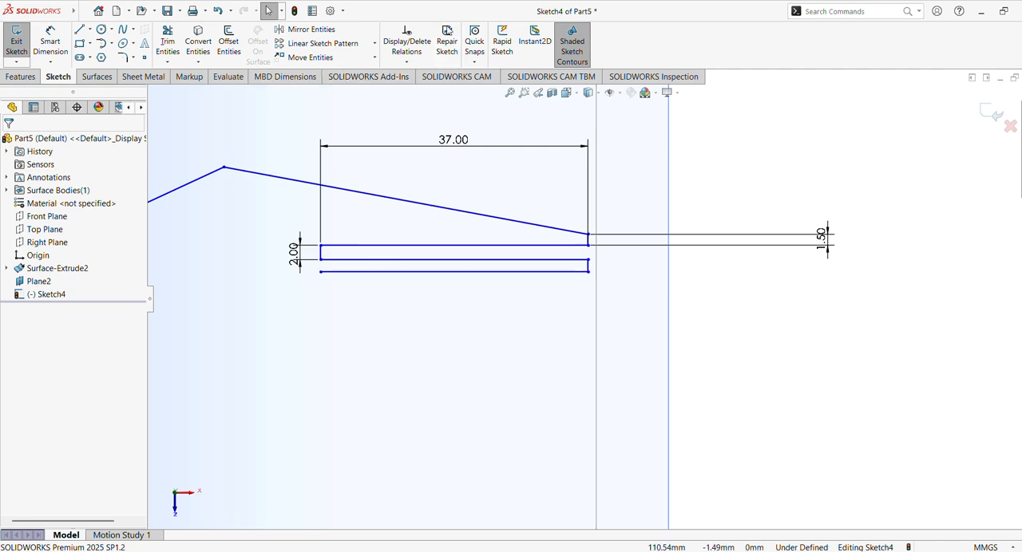
- Sketch a horizontal centerline 200 mm long just below the profile, from the surface's left edge to its right edge
left_click(509, 93)
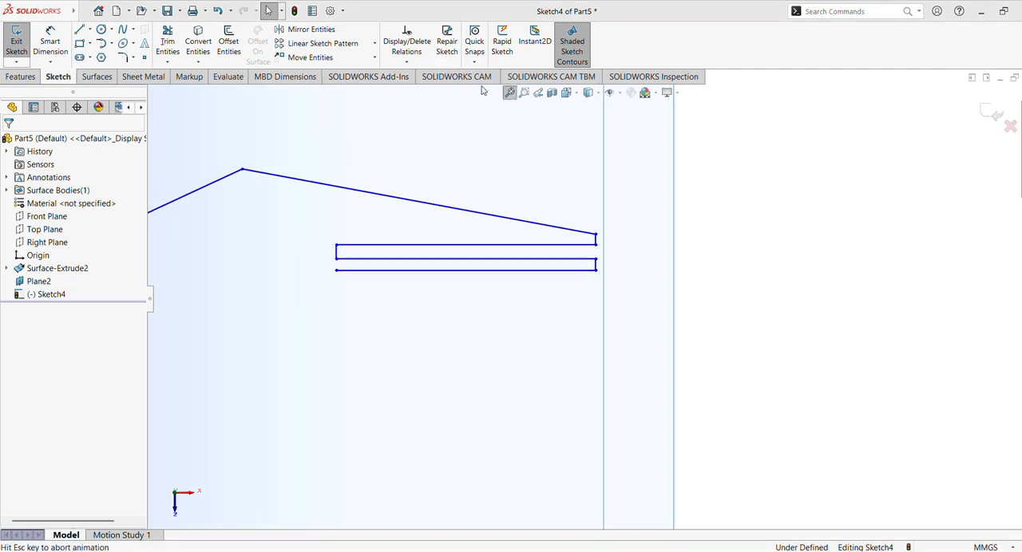
left_click(90, 31)
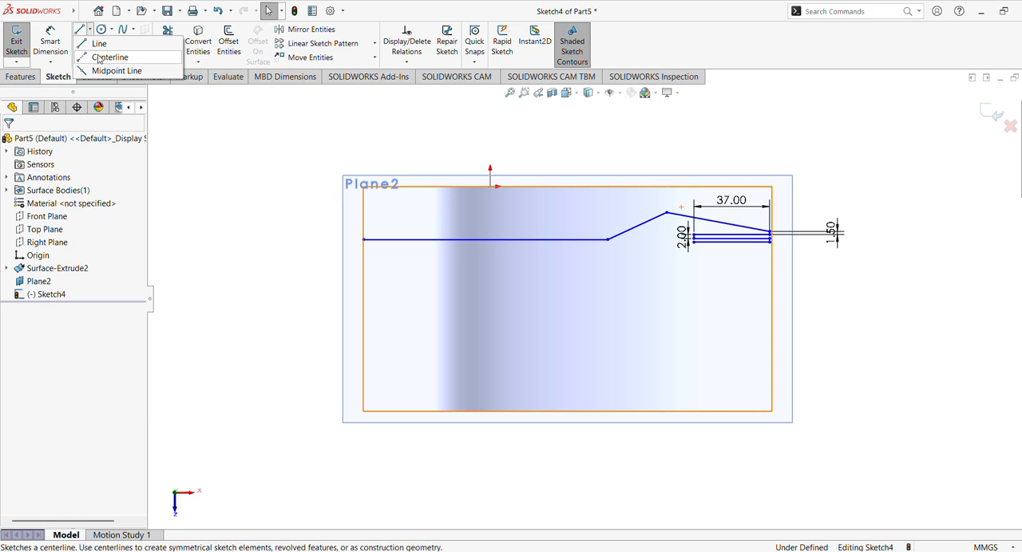
left_click(109, 57)
left_click(363, 255)
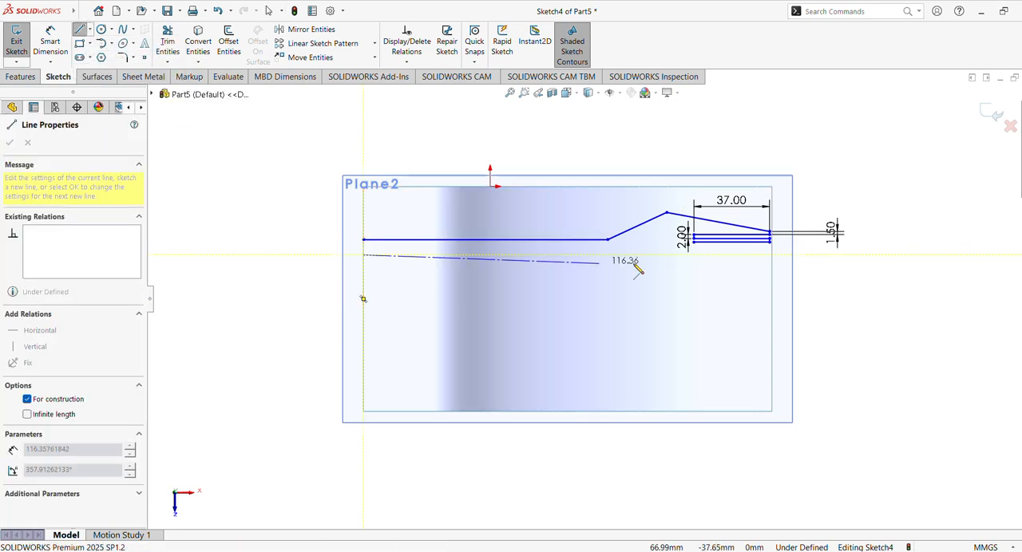
left_click(772, 256)
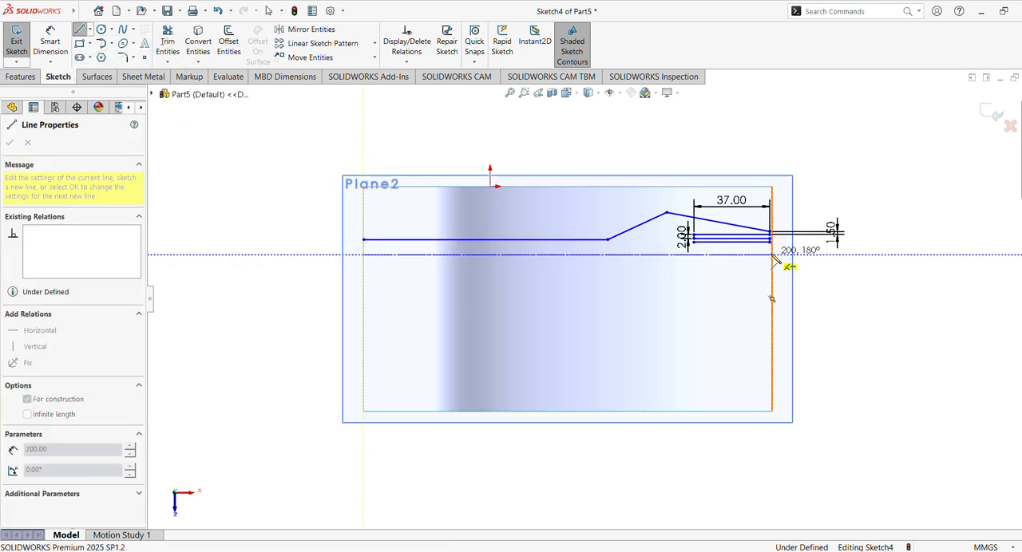
key("Escape")
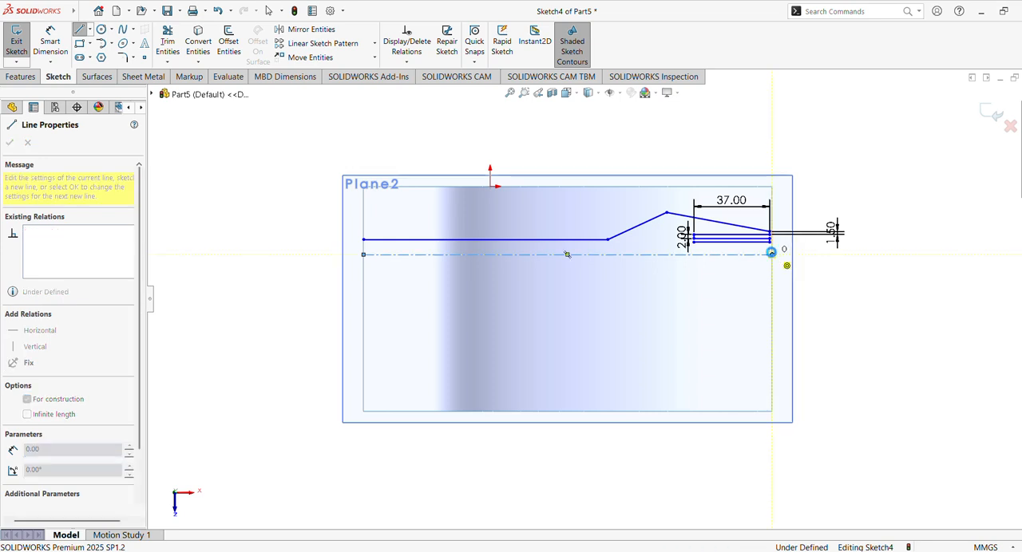
key("Escape")
- Set the chain's upper right vertical dimension to 2 mm and its left vertical dimension to 3 mm
scroll(790, 253, "down", 5)
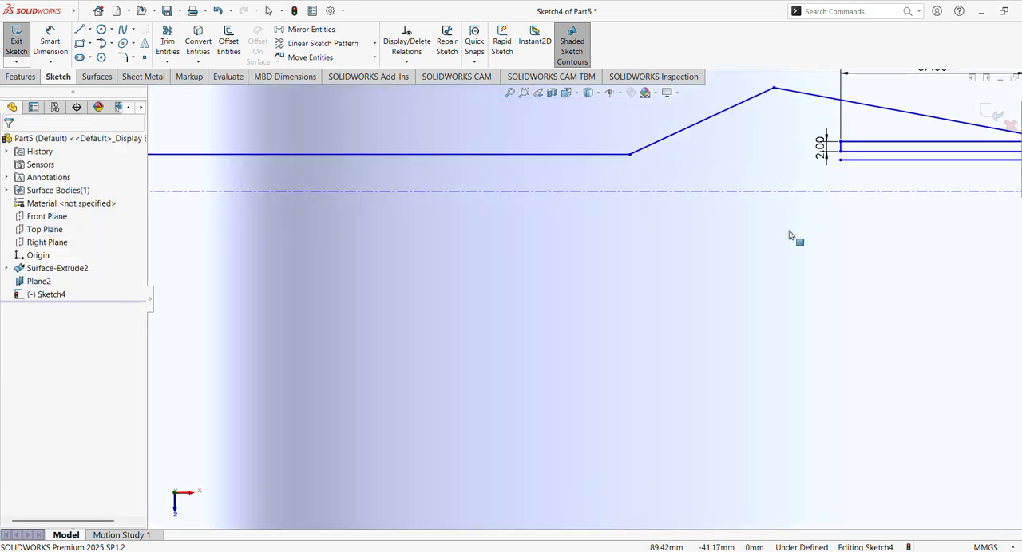
middle_click_drag(791, 233, 466, 303, "ctrl")
scroll(593, 295, "down", 1)
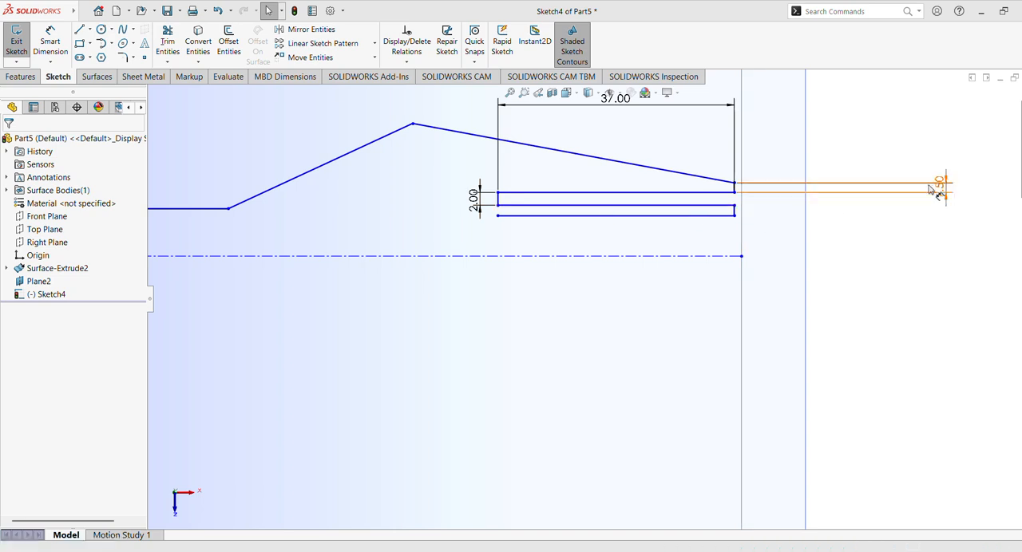
double_click(945, 192)
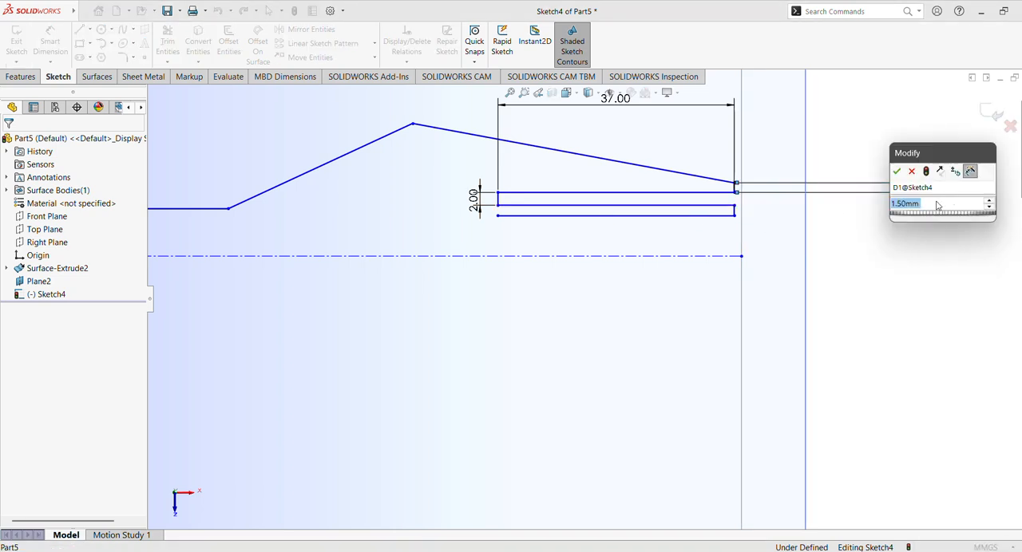
type("2")
key("Return")
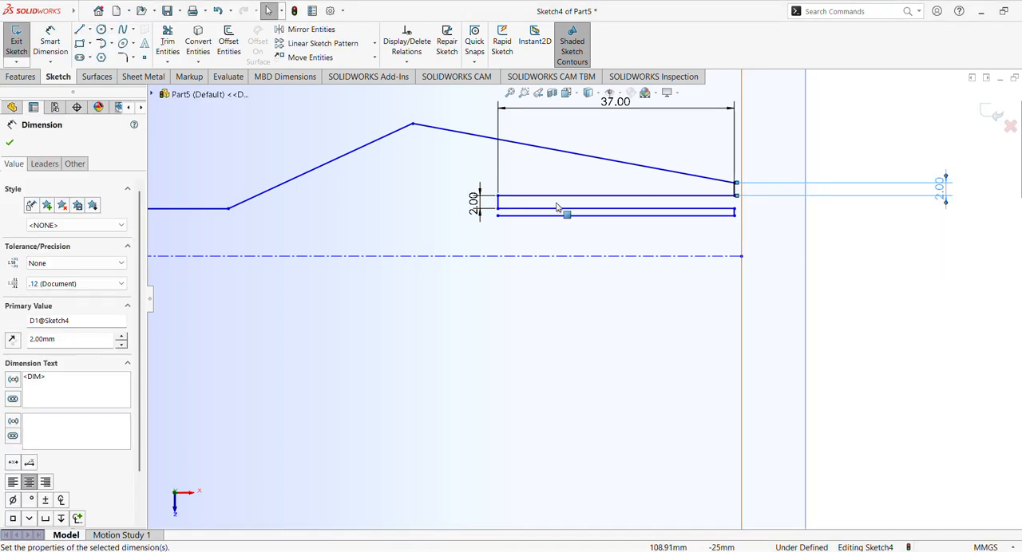
double_click(479, 206)
type("2")
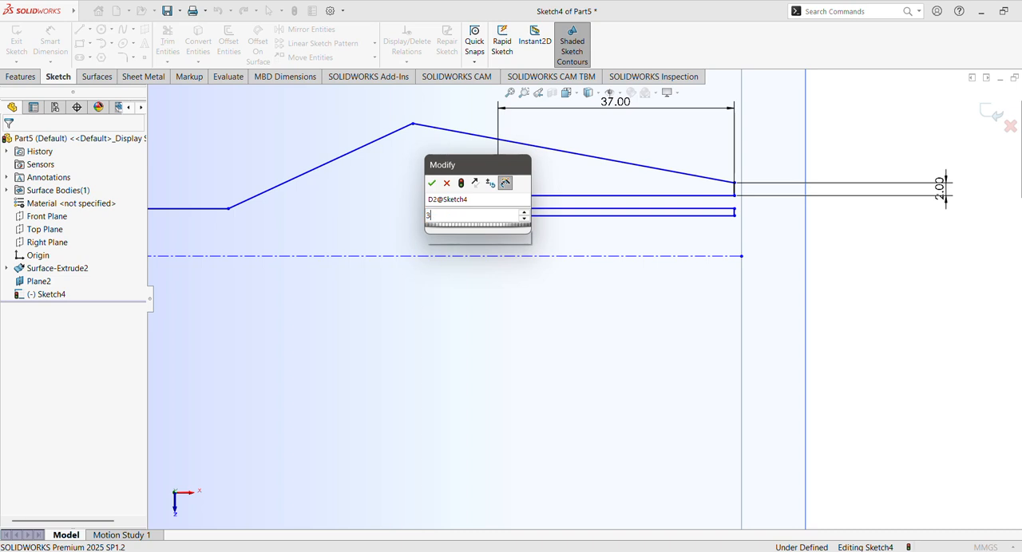
key("Return")
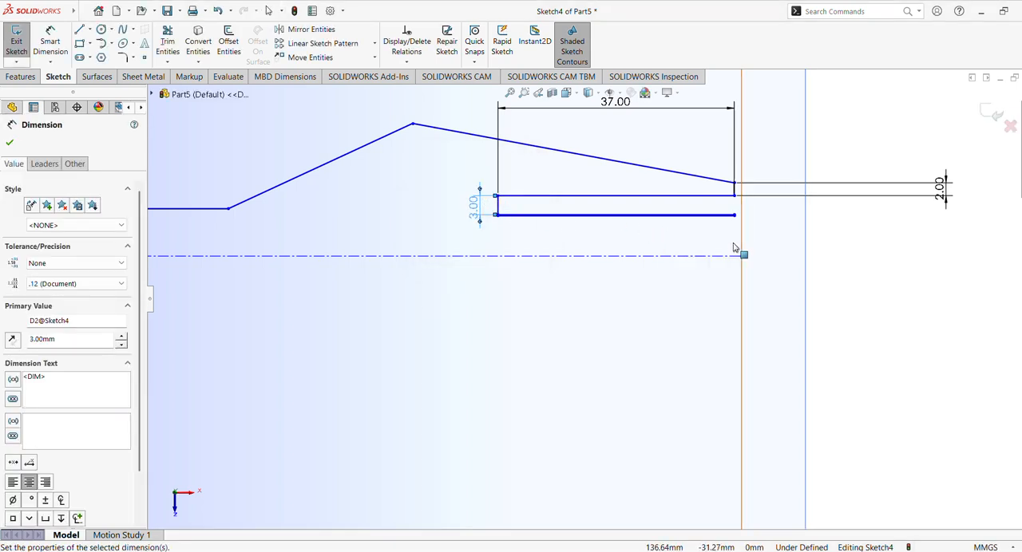
- Dimension the vertical distance between the chain's lower right endpoint and the horizontal centerline to 1.5 mm
scroll(730, 216, "down", 5)
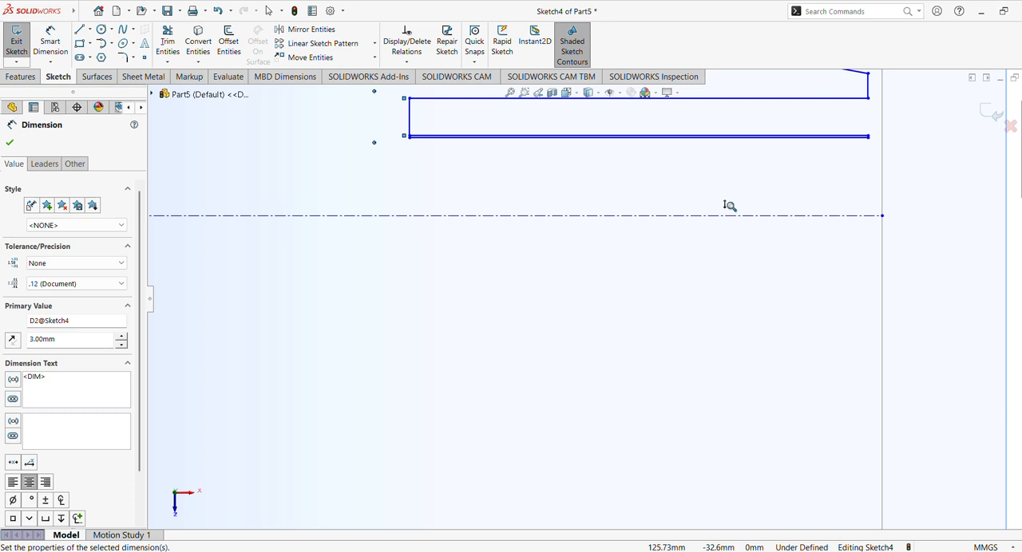
scroll(729, 206, "down", 1)
scroll(729, 204, "up", 1)
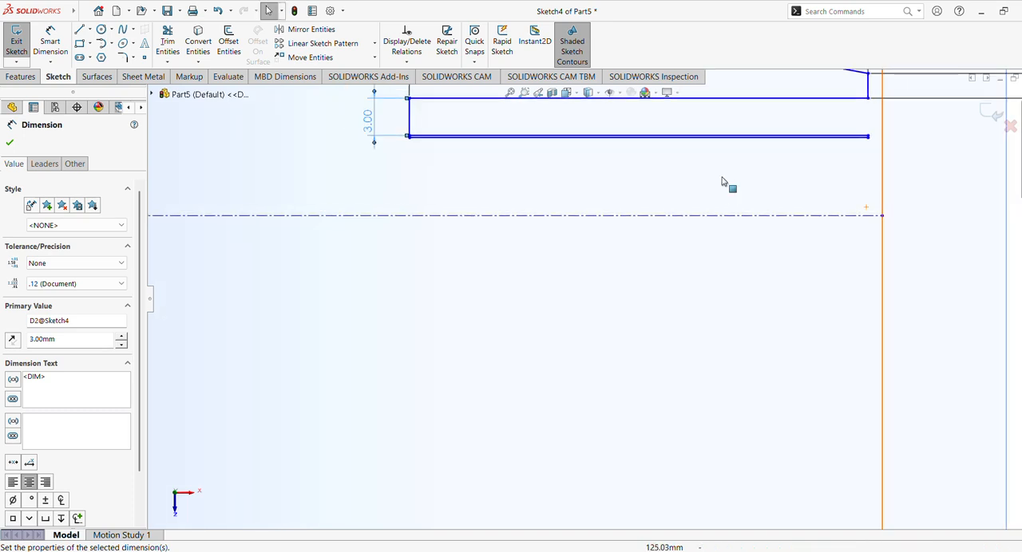
left_click(50, 48)
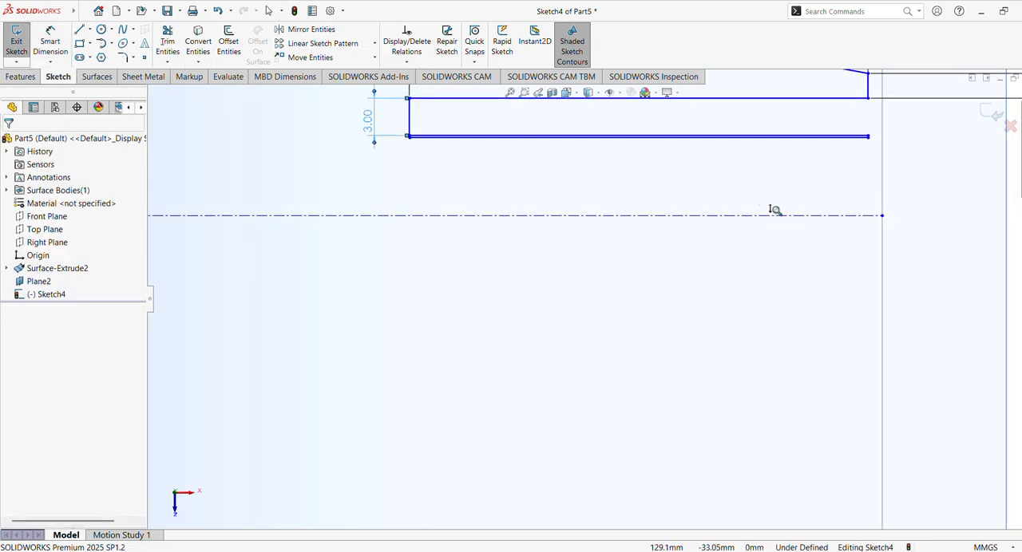
scroll(771, 169, "down", 3)
middle_click_drag(576, 307, 461, 357, "ctrl")
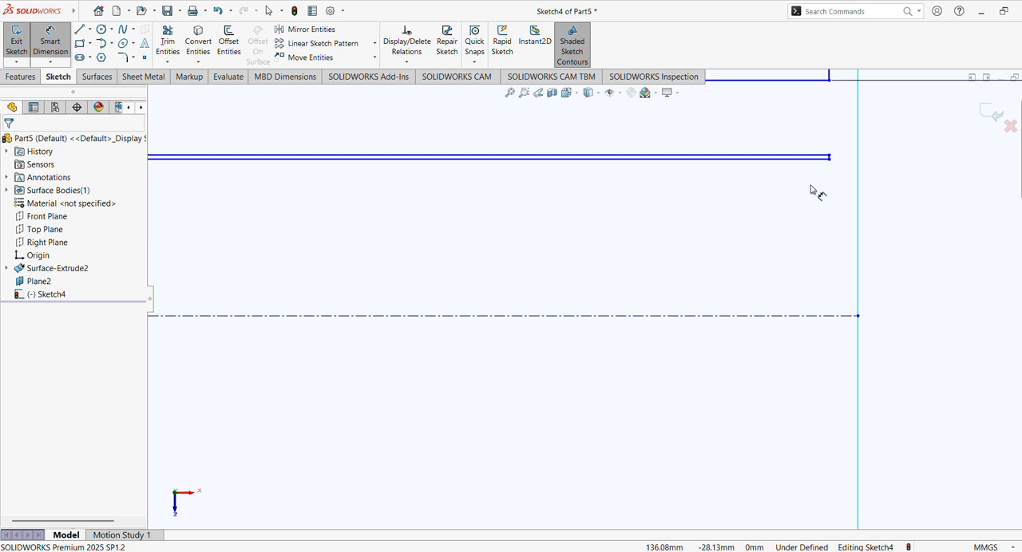
left_click(830, 160)
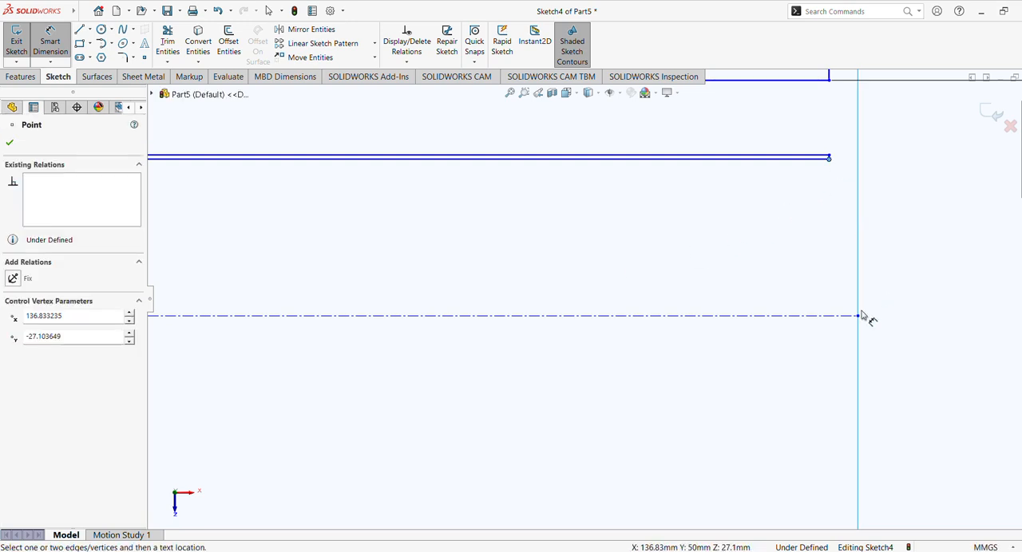
left_click(838, 318)
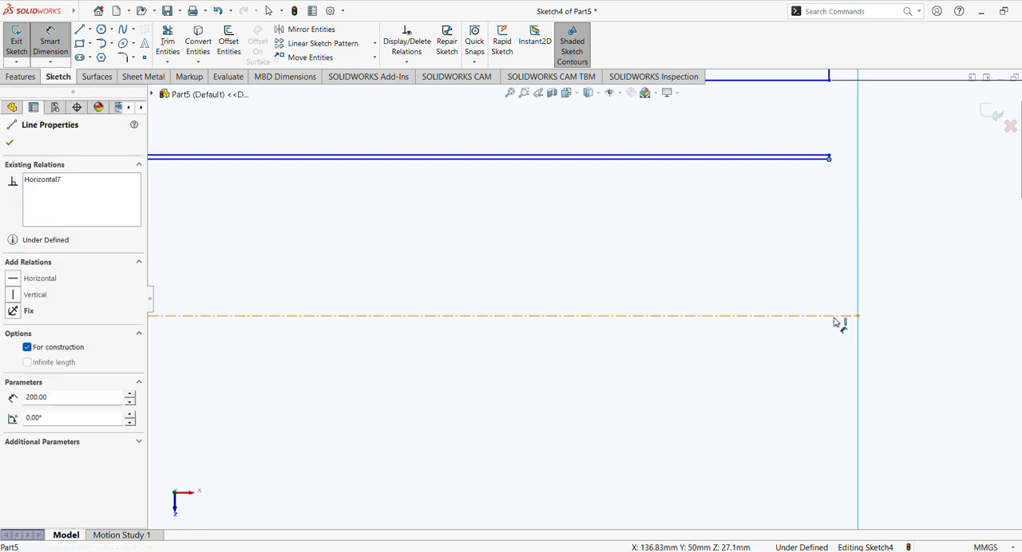
left_click(931, 265)
type("1.5")
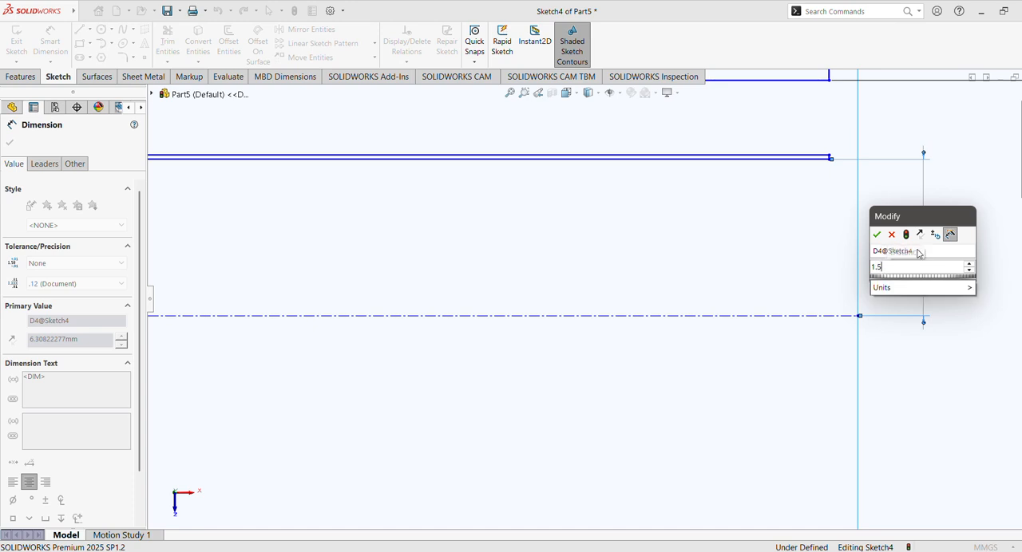
key("Return")
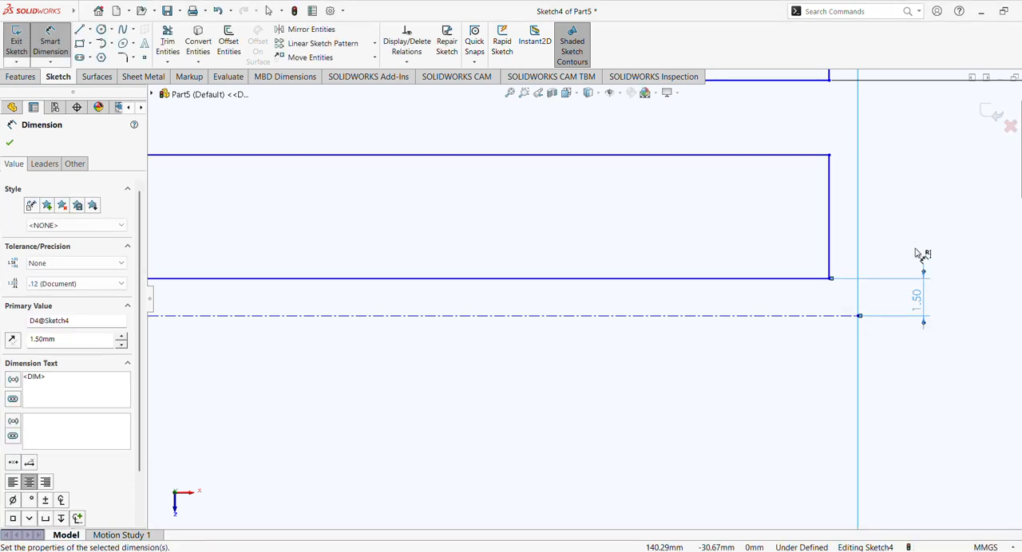
key("Escape")
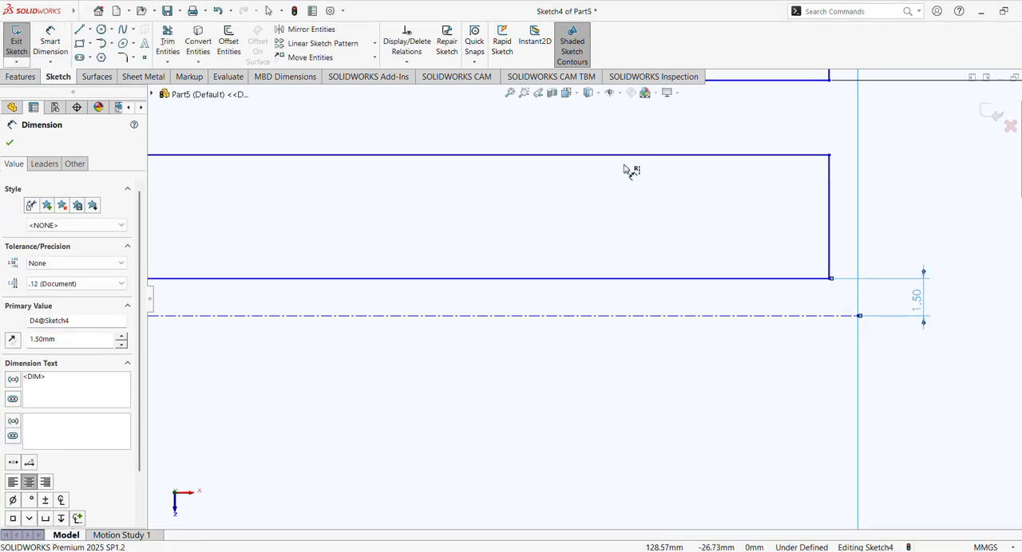
- Fillet the profile's peak with a 20 mm radius and the bend where the flat line meets the slope with 30 mm
scroll(630, 183, "up", 5)
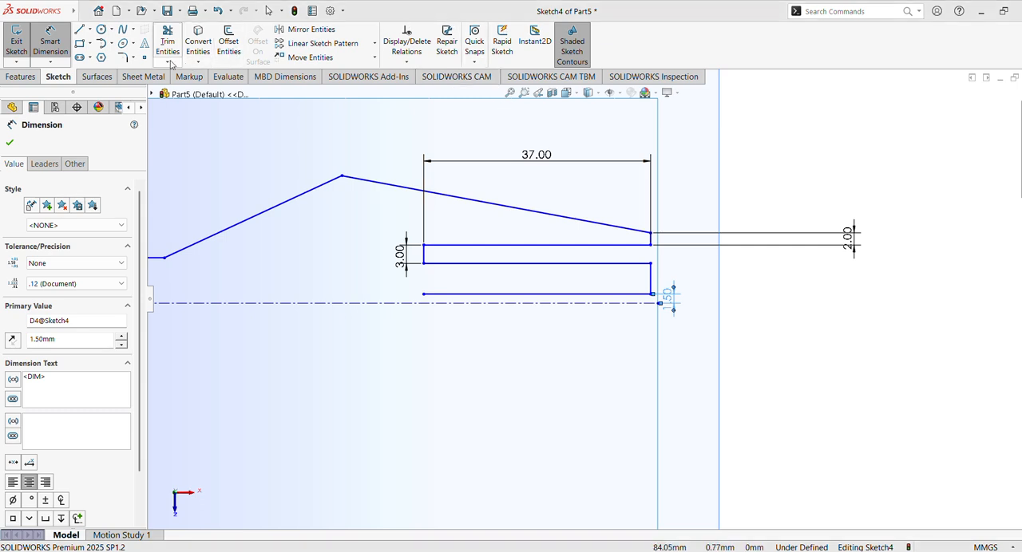
left_click(125, 57)
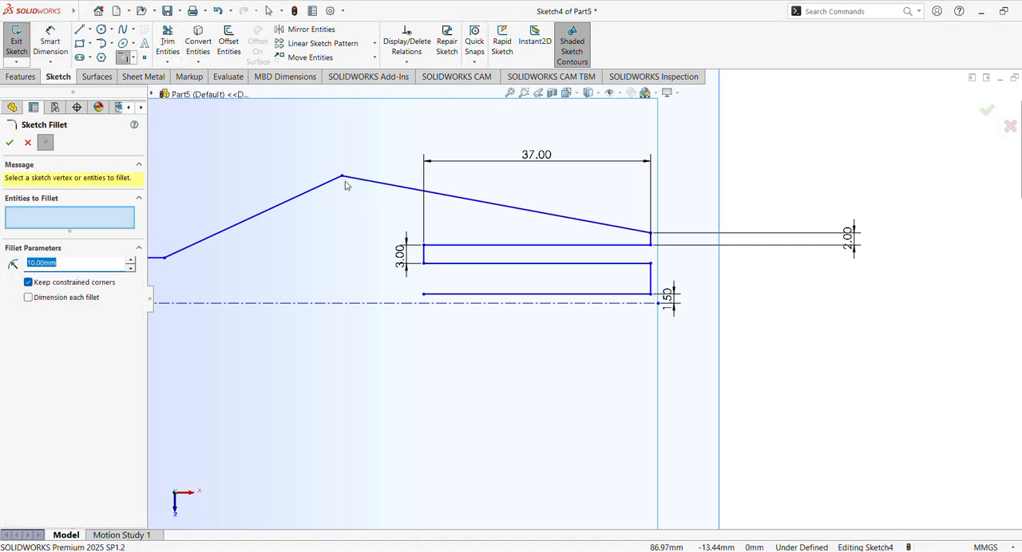
left_click(344, 178)
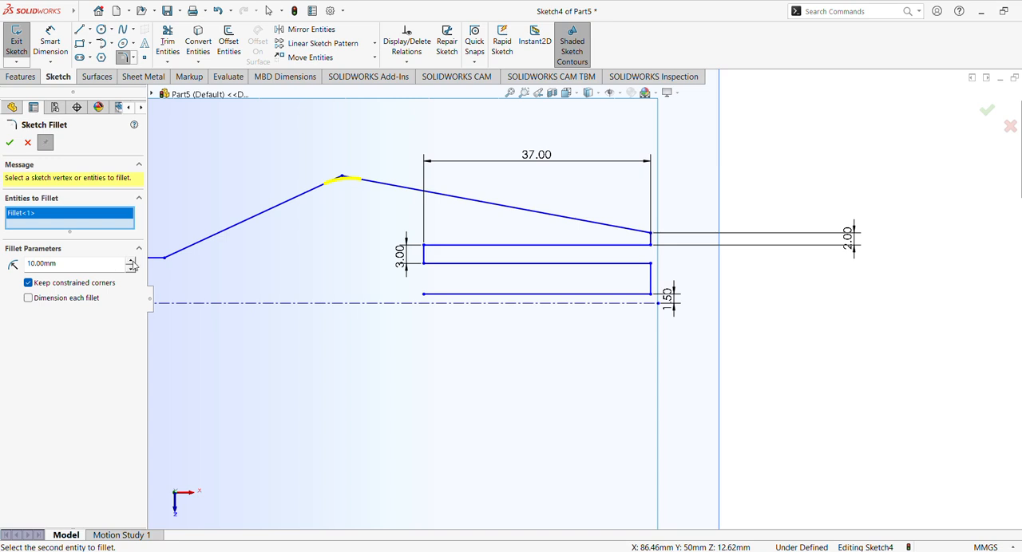
left_click(10, 143)
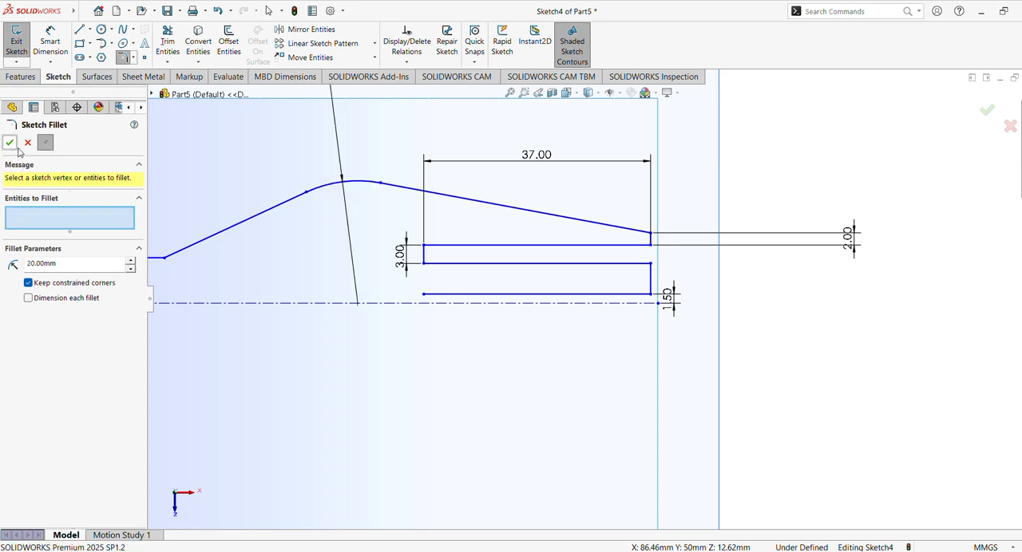
left_click(166, 259)
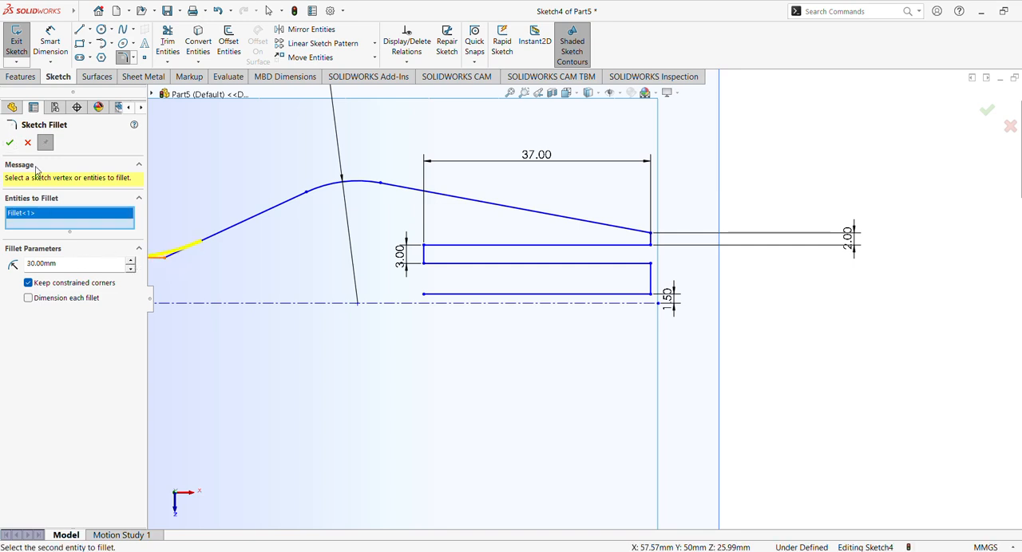
left_click(9, 143)
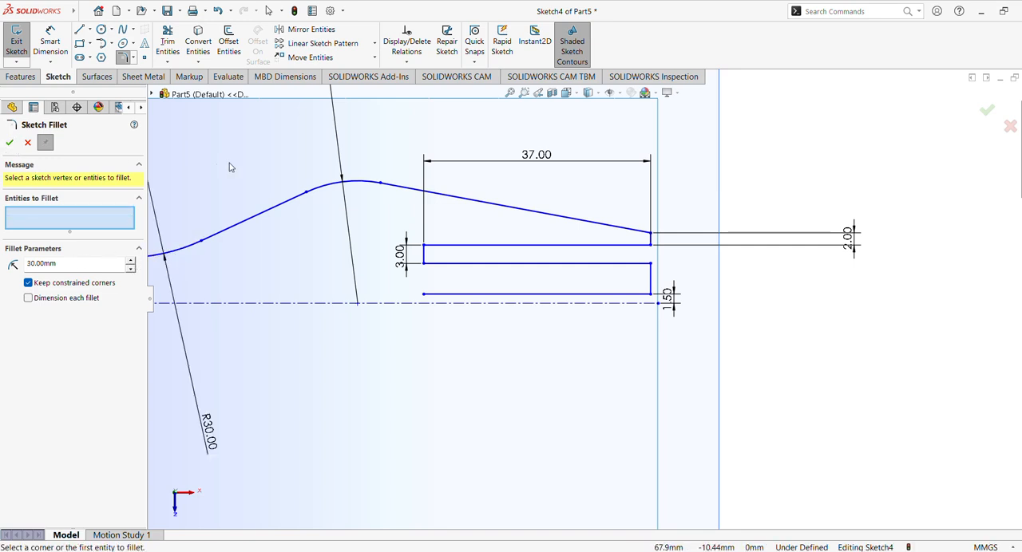
left_click(10, 143)
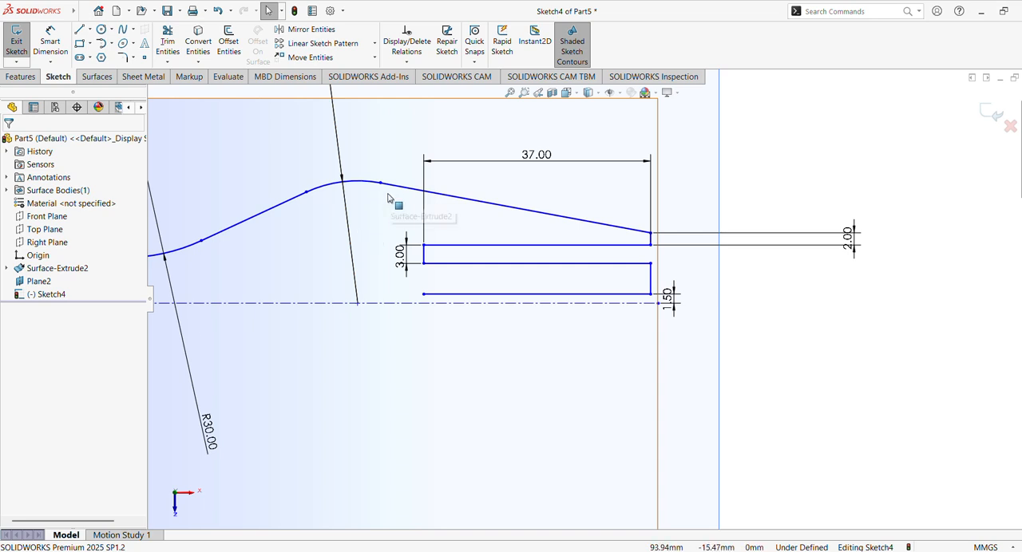
scroll(396, 218, "up", 2)
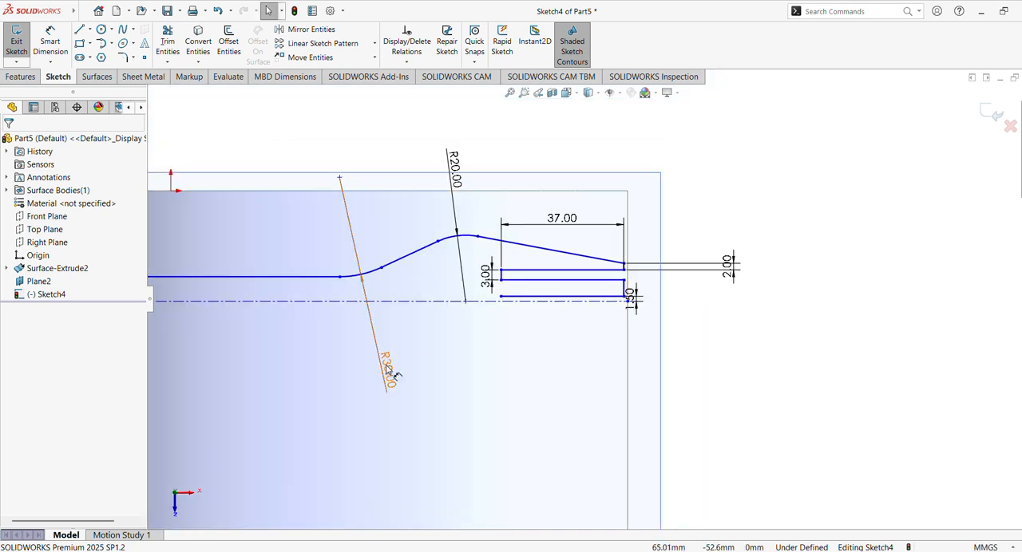
scroll(448, 221, "down", 2)
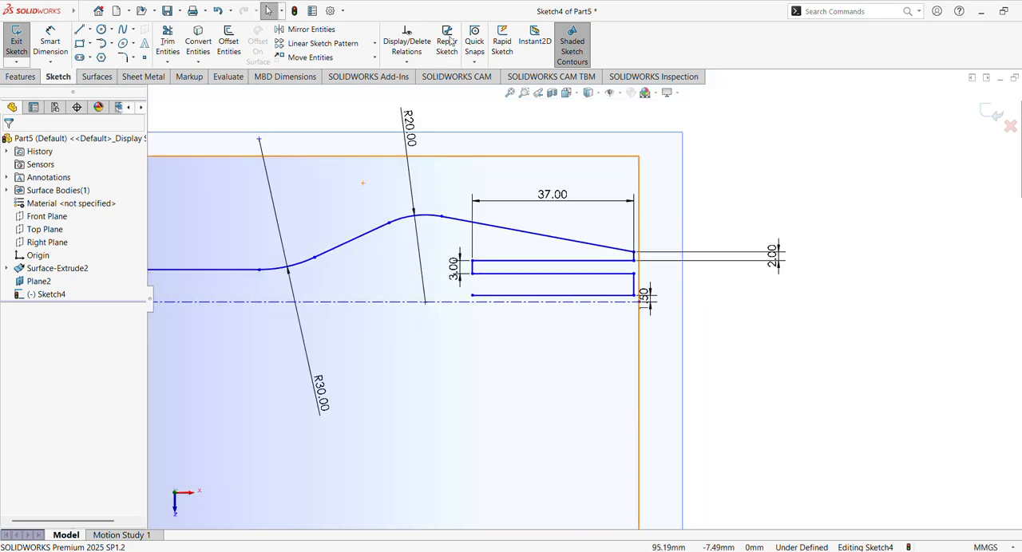
scroll(701, 244, "down", 4)
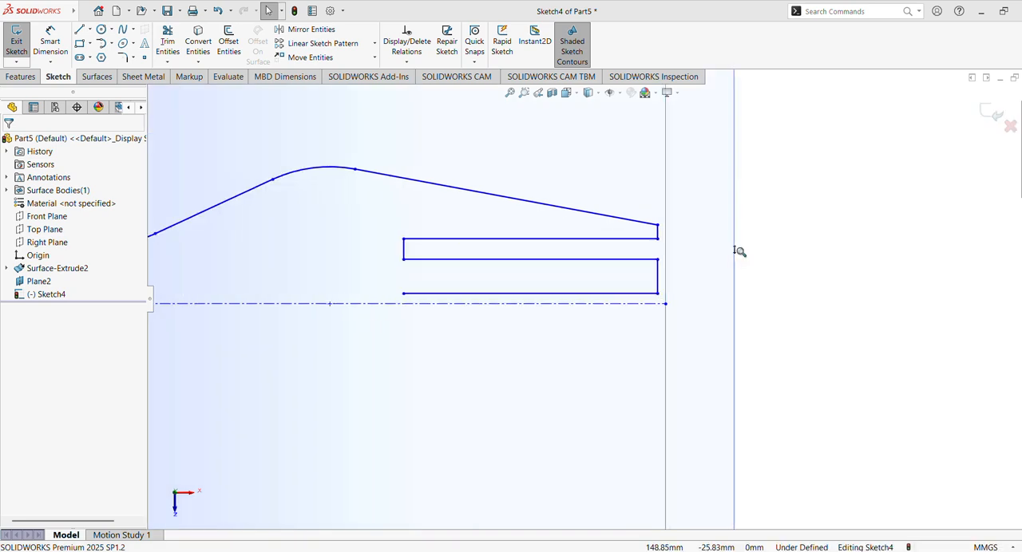
left_click(687, 270)
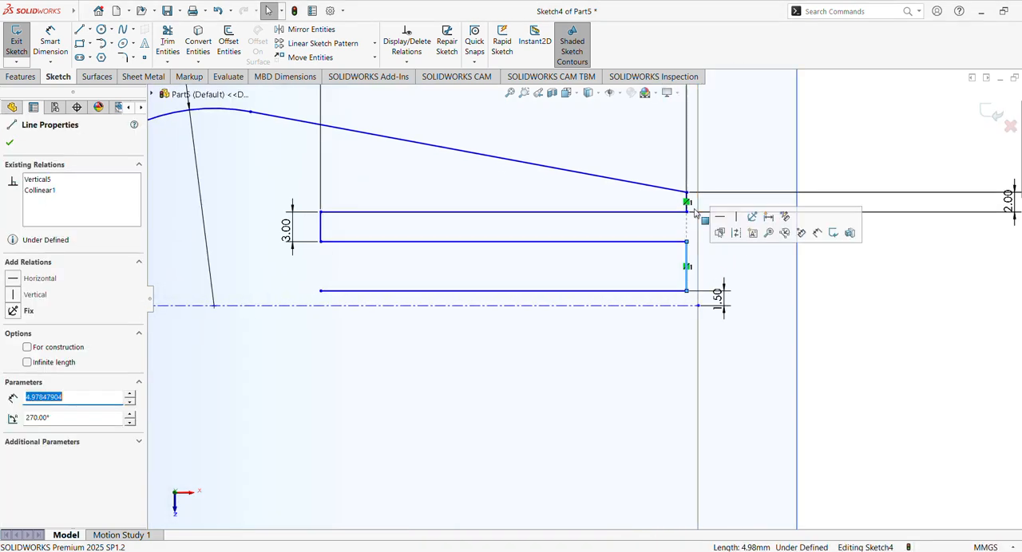
left_click(688, 203, "ctrl")
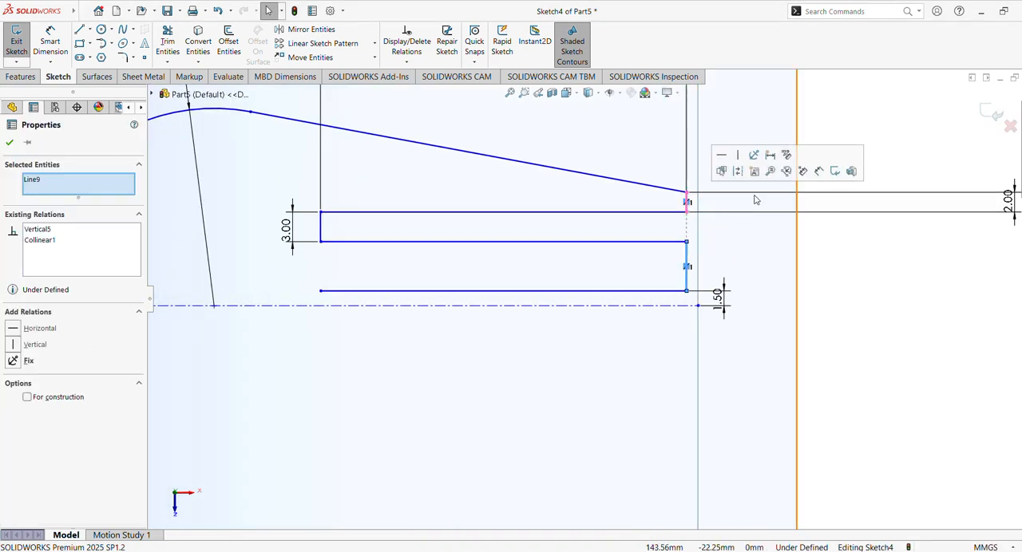
left_click(880, 296)
- Make the chain's two right vertical lines equal in length
scroll(880, 295, "down", 3)
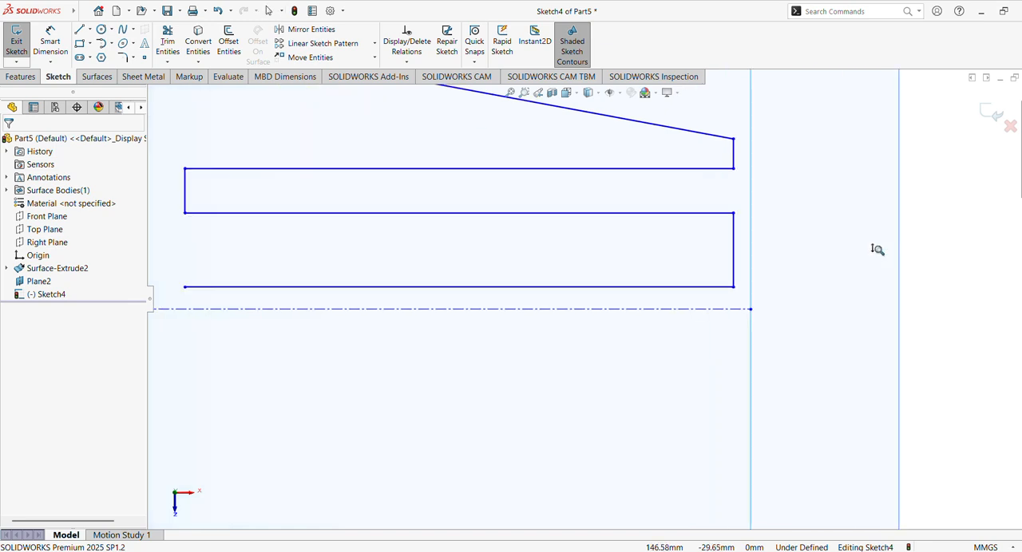
left_click(728, 160)
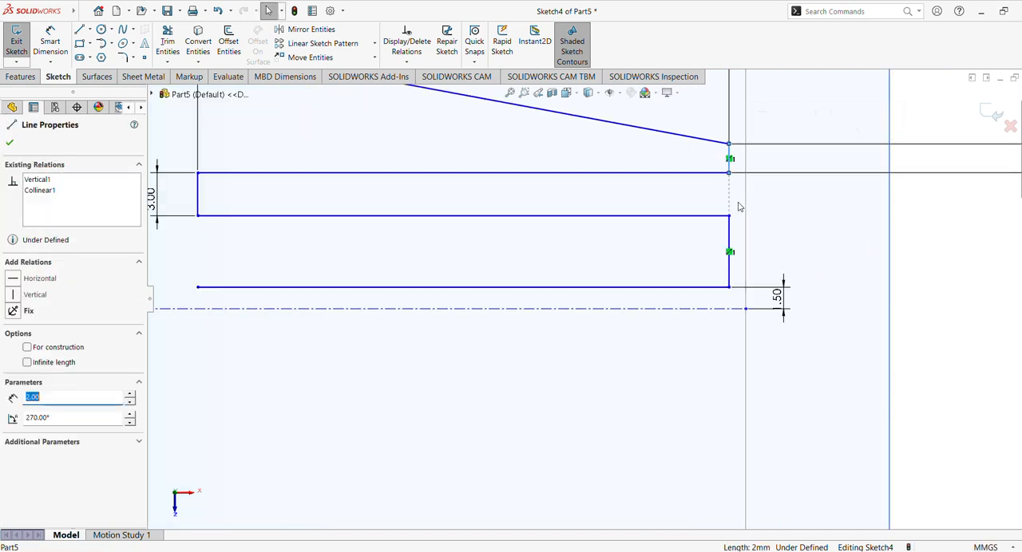
left_click(728, 272, "ctrl")
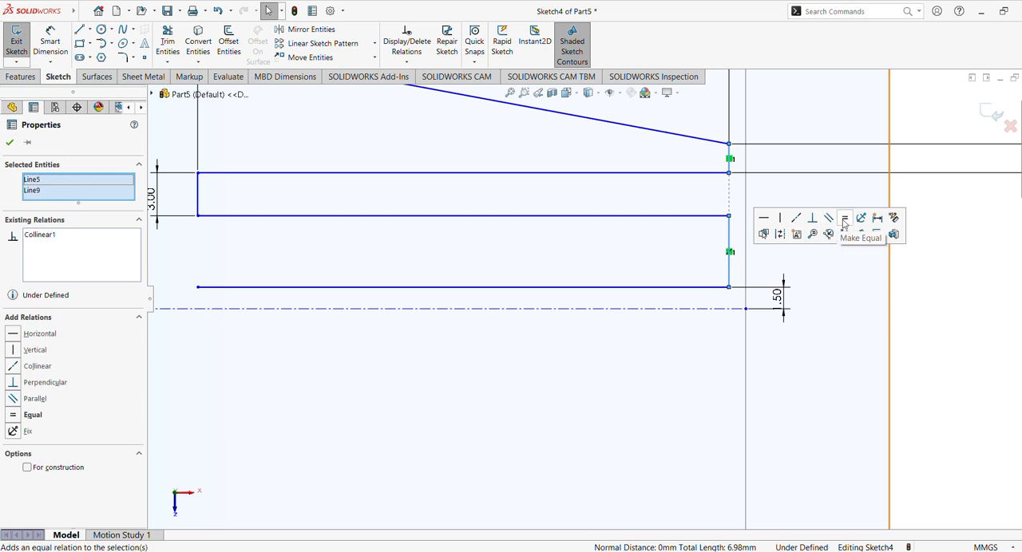
left_click(845, 224)
left_click(796, 287)
scroll(791, 298, "up", 2)
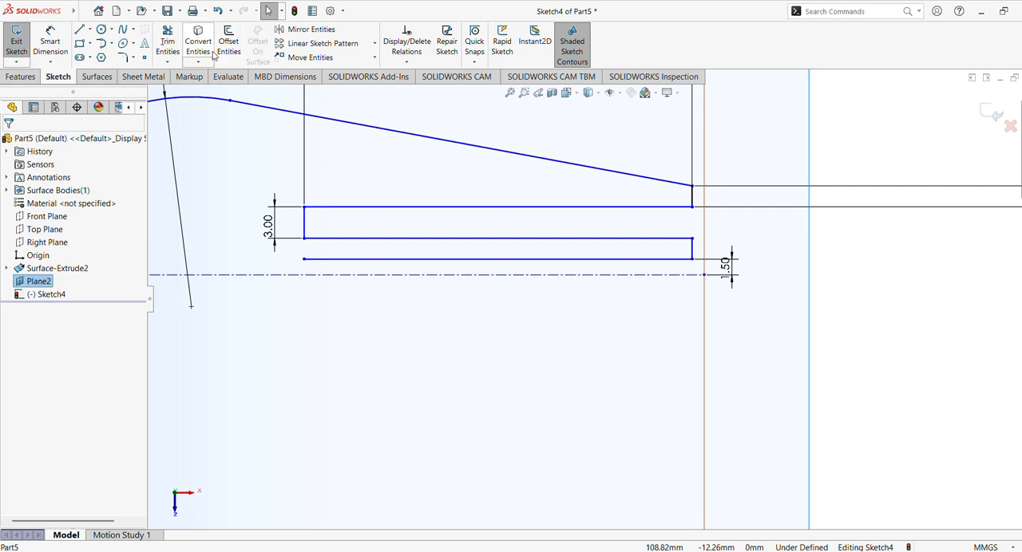
- Start a 1 mm sketch fillet and add both corners of the chain's left vertical line, accepting removal of the equal relation
left_click(125, 59)
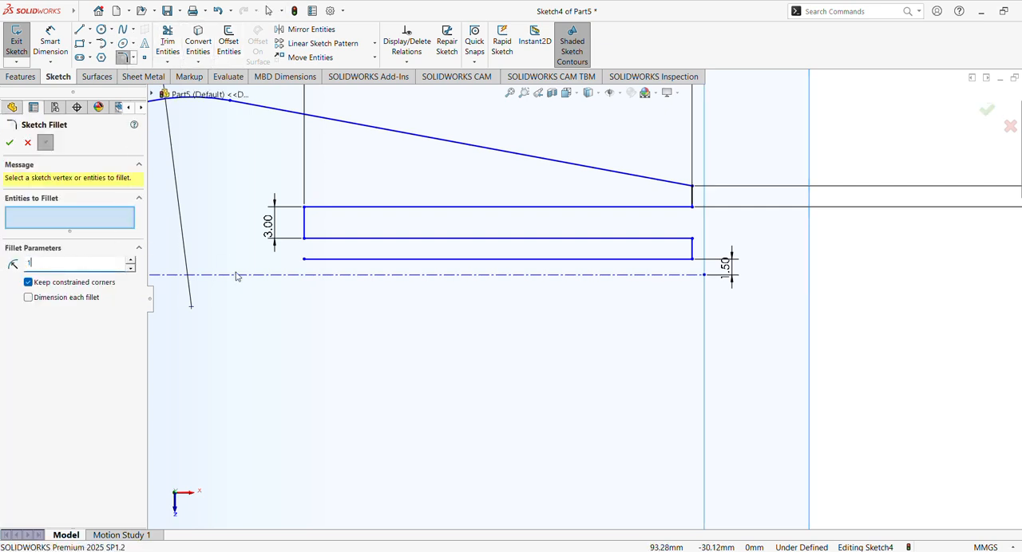
left_click(305, 208)
left_click(547, 294)
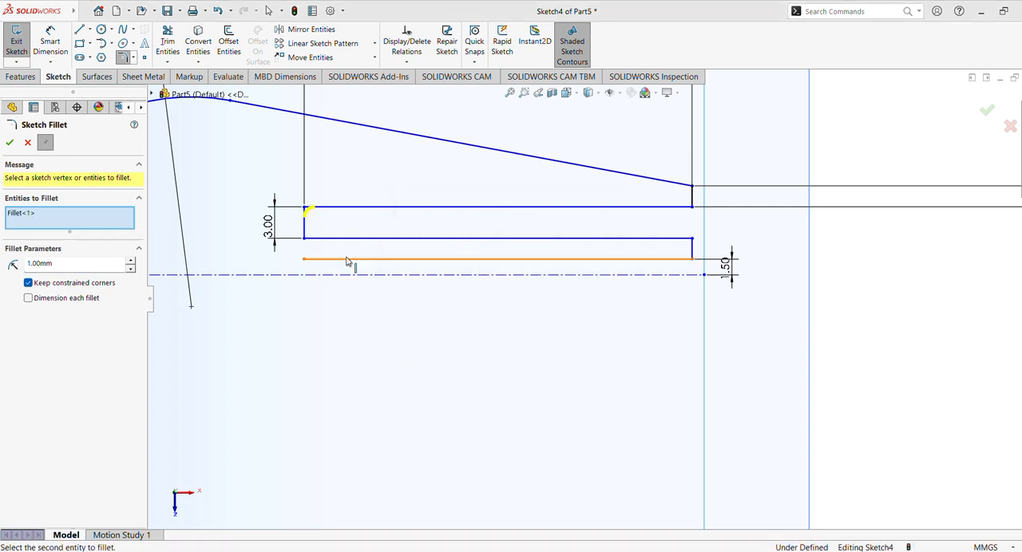
left_click(305, 240)
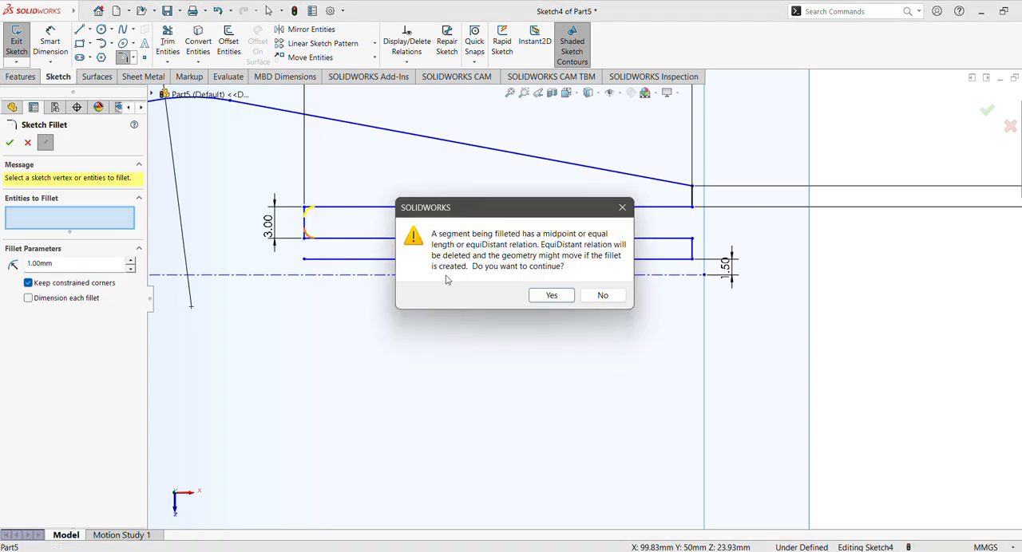
left_click(550, 295)
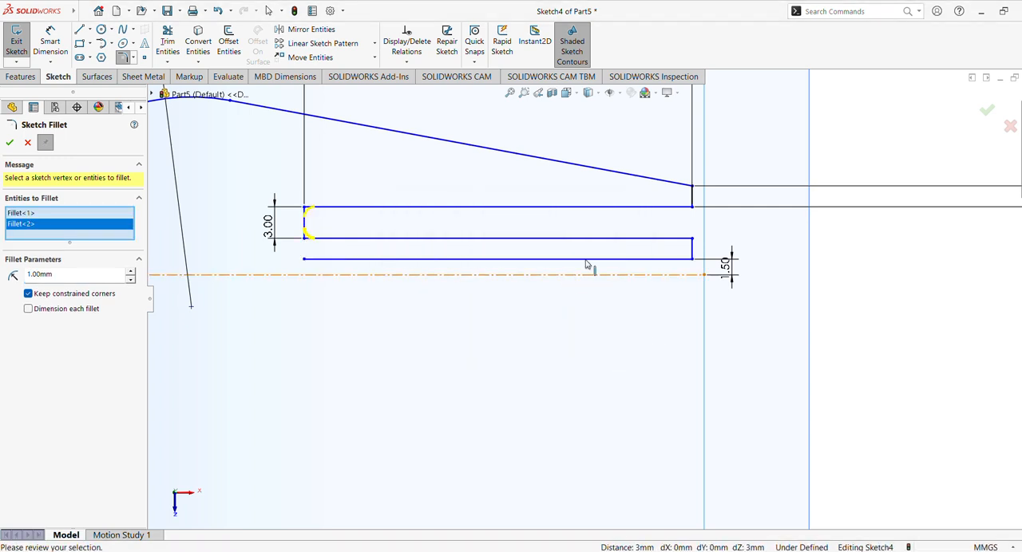
- Add both ends of the upper right vertical and the upper end of the lower right one as 1 mm fillets, and try its lower end
left_click(691, 187)
left_click(562, 295)
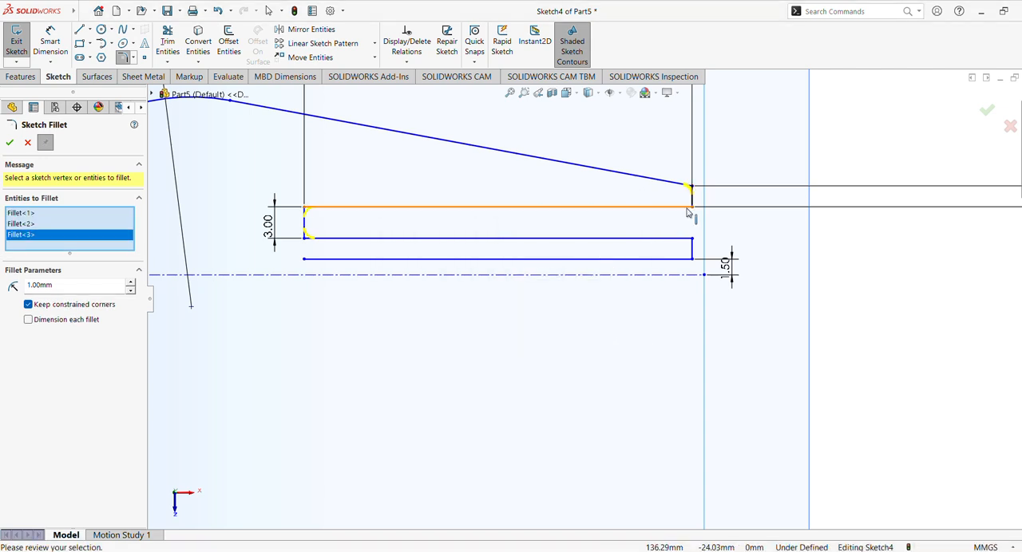
left_click(551, 294)
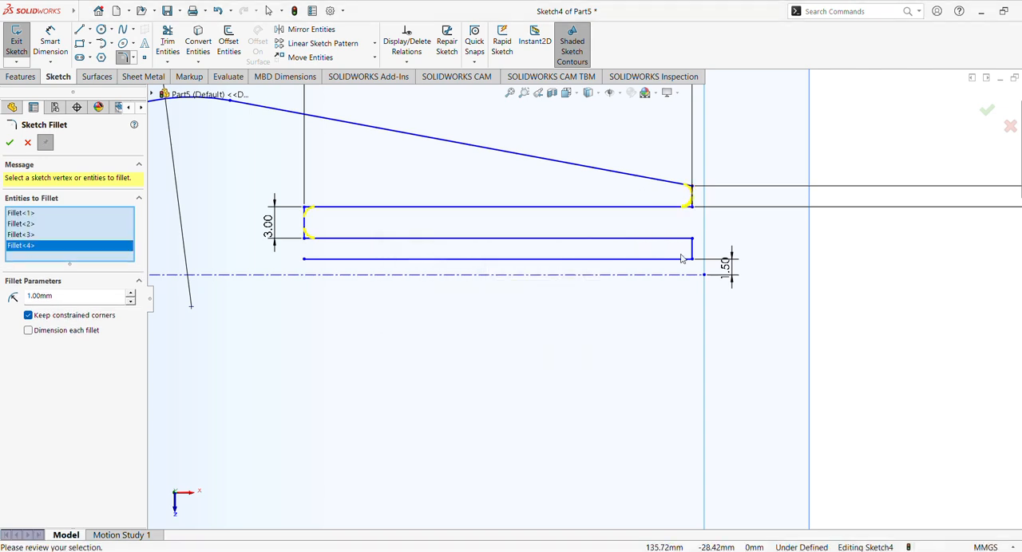
left_click(691, 239)
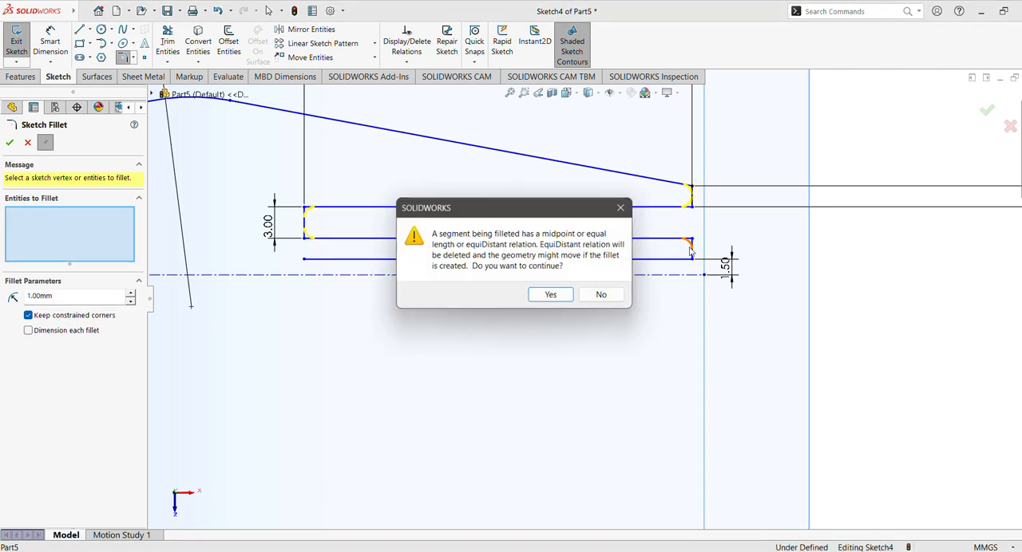
left_click(552, 296)
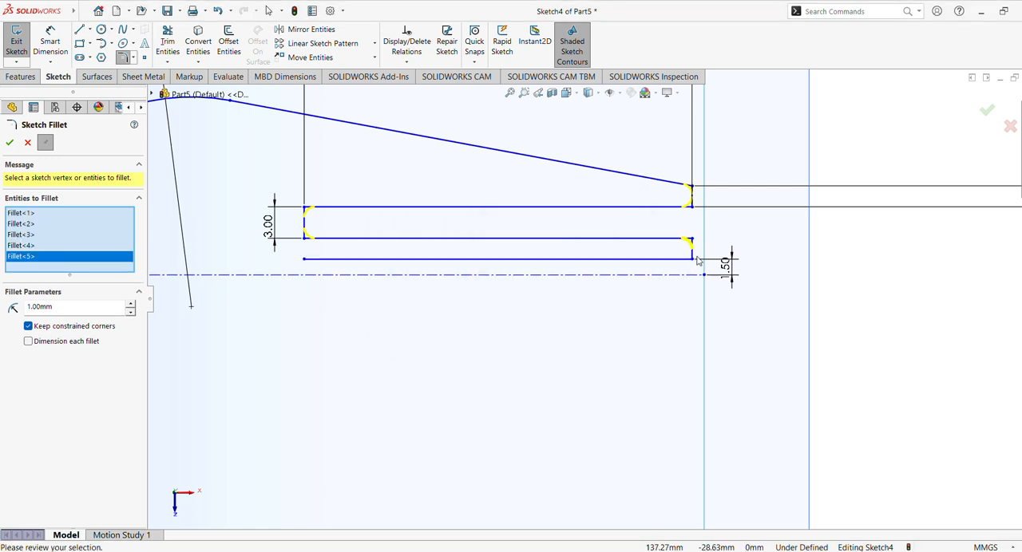
left_click(691, 261)
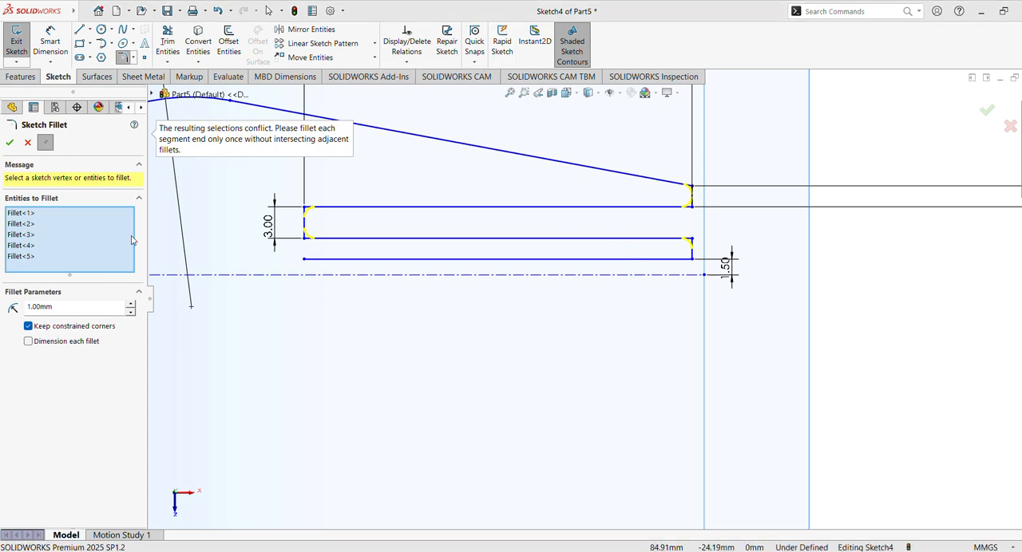
- Reduce the fillet radius to 0.5 mm, include the lower right vertical's lower end, accept removing the equal relation, and apply all six fillets
left_click(69, 309)
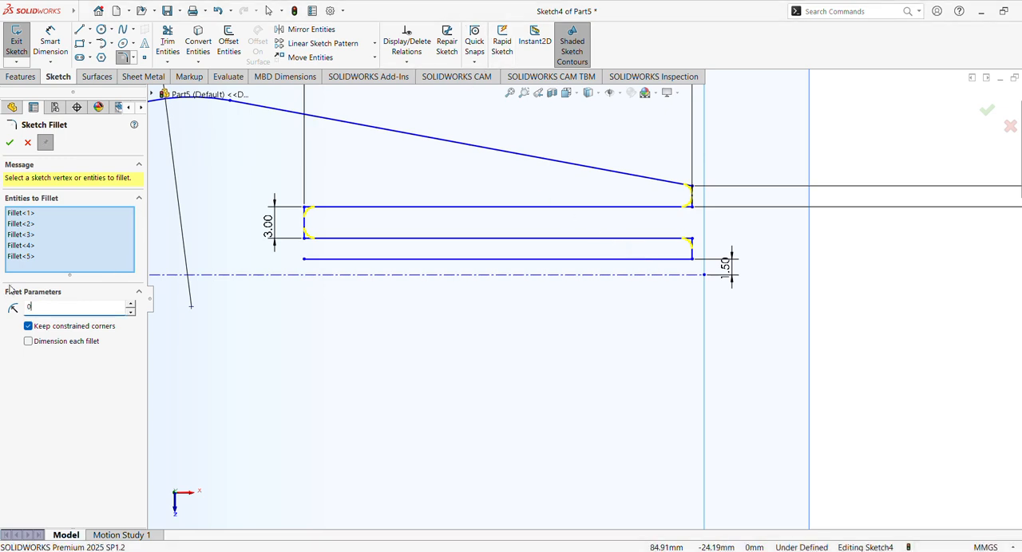
key("Return")
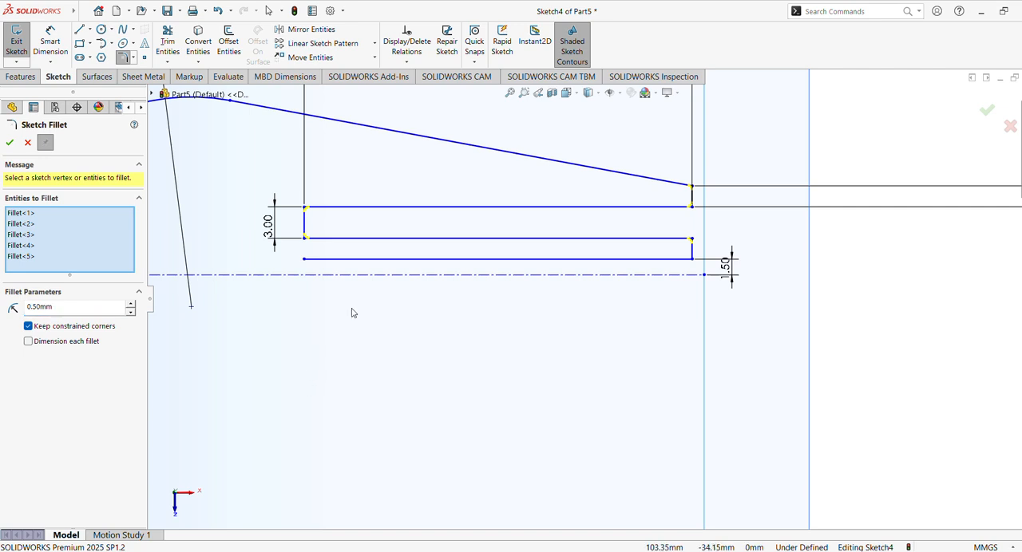
scroll(732, 264, "down", 3)
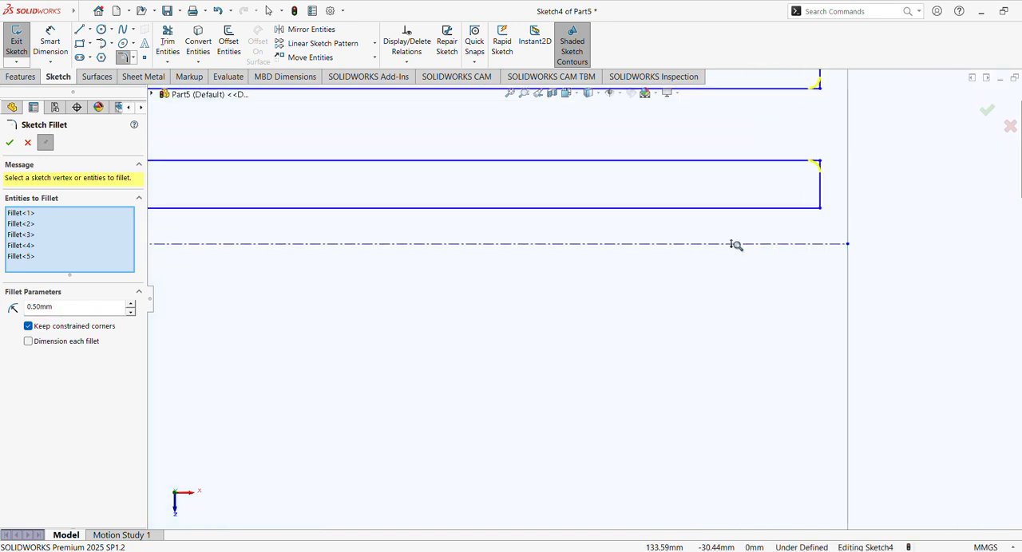
left_click(129, 265)
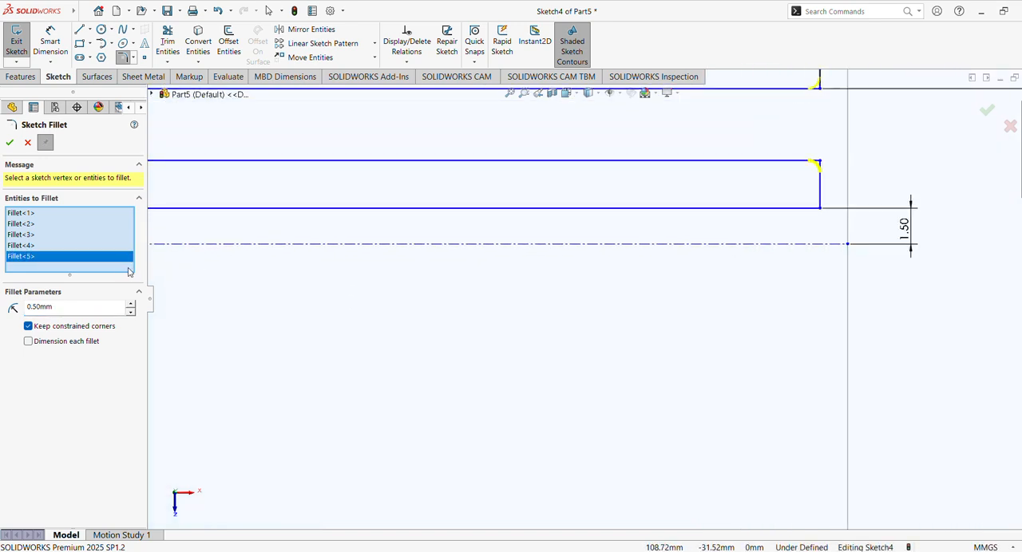
left_click(821, 208)
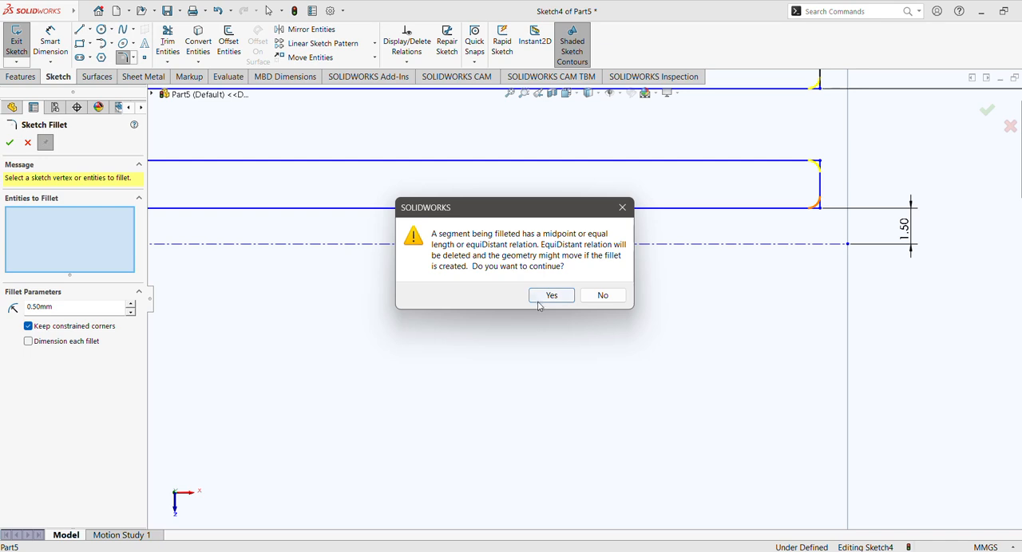
left_click(550, 297)
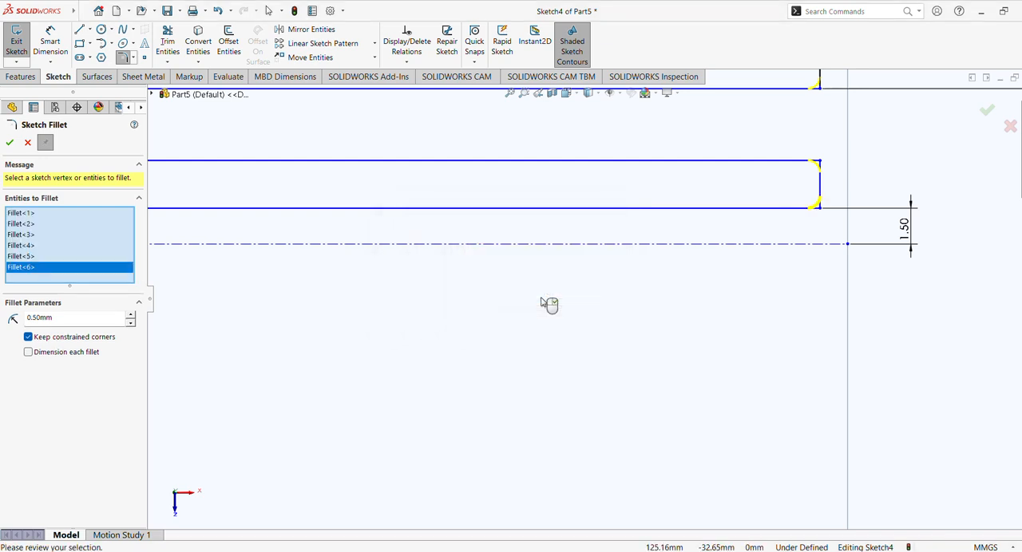
left_click(9, 143)
scroll(626, 249, "up", 4)
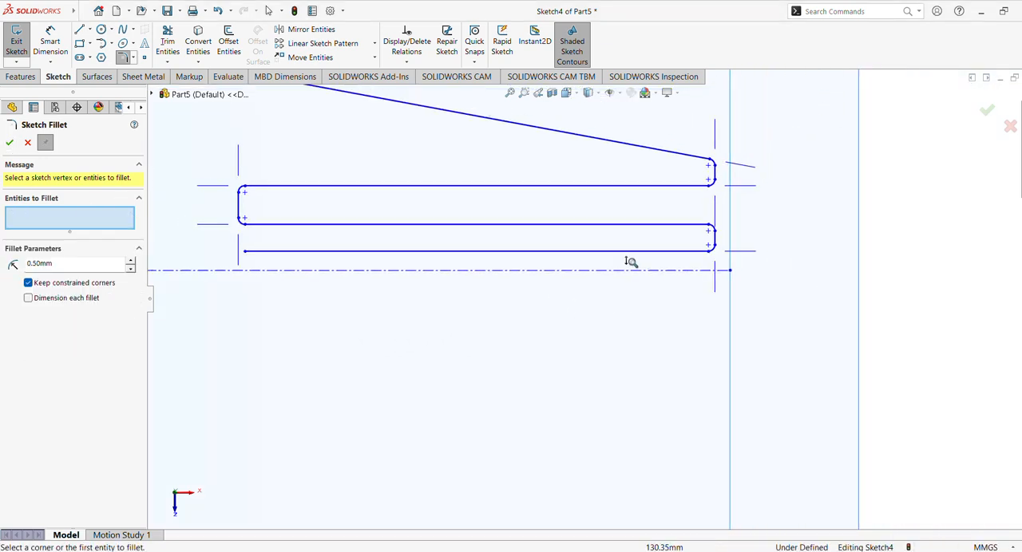
scroll(630, 263, "up", 2)
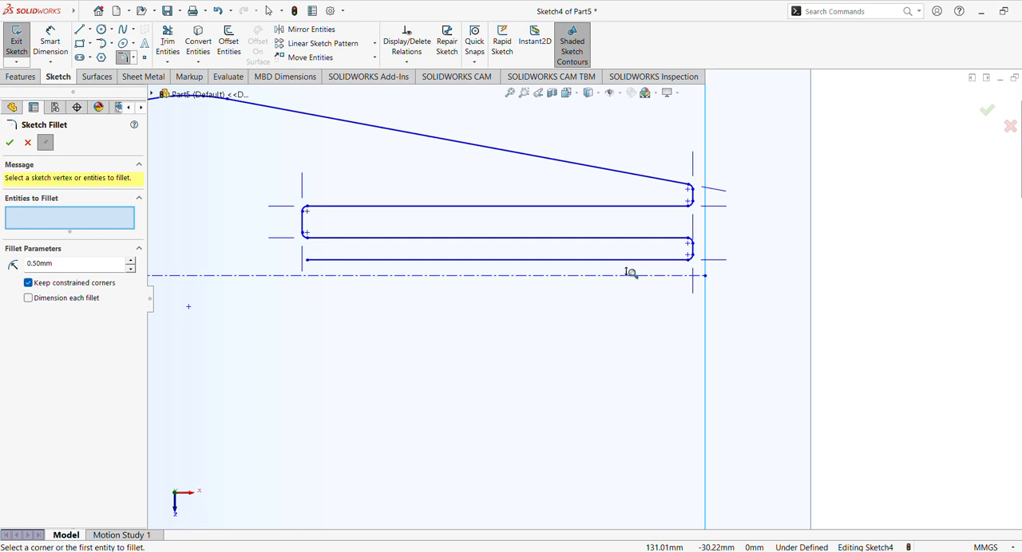
scroll(630, 274, "up", 2)
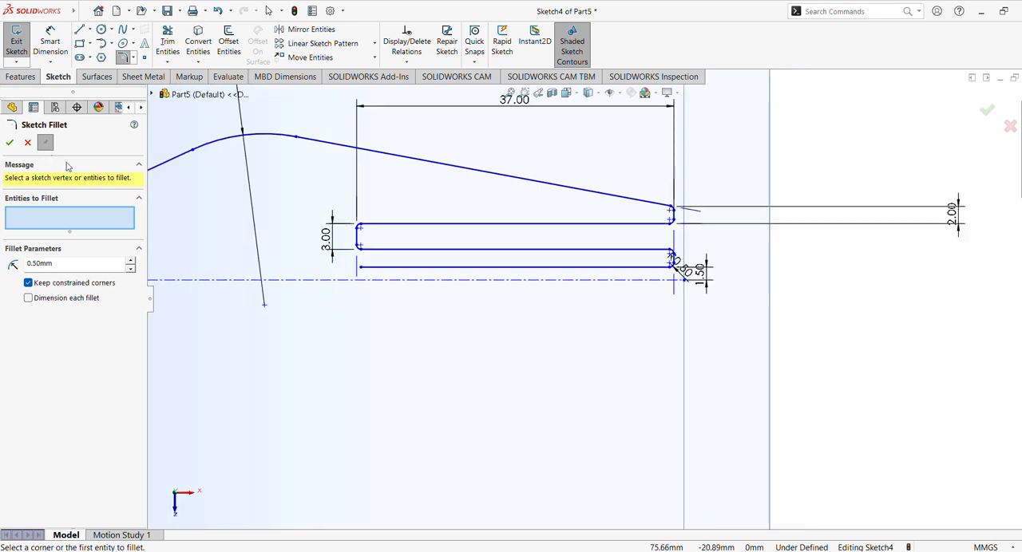
left_click(9, 143)
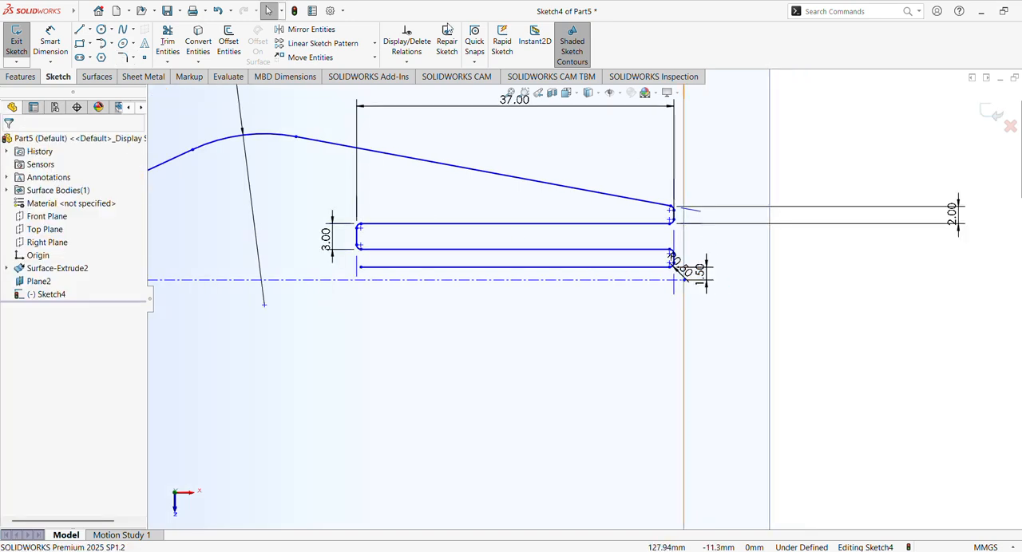
- Mirror the whole filleted profile, including its stepped chain of lines, about the horizontal centerline
left_click(315, 30)
scroll(577, 251, "up", 3)
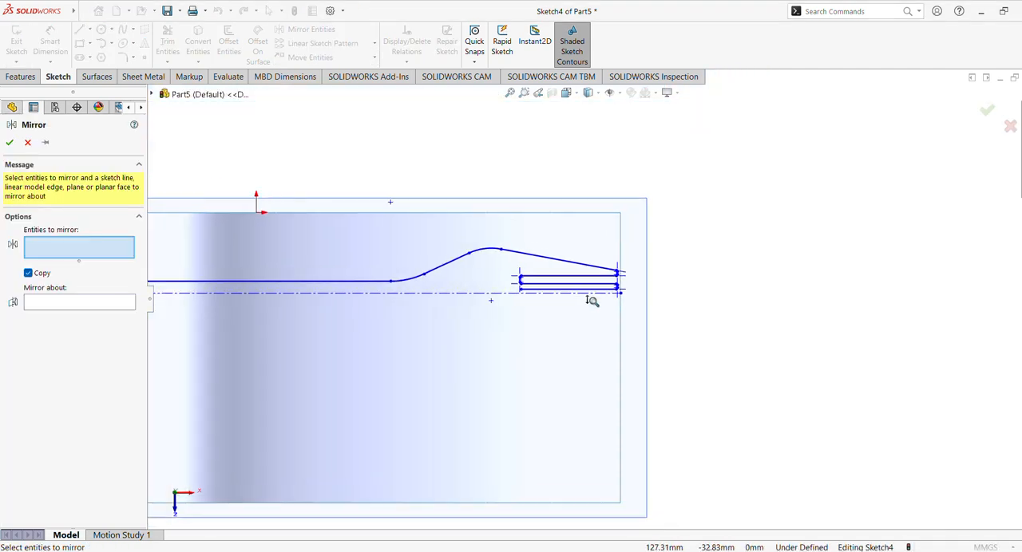
scroll(591, 301, "up", 2)
left_click(509, 93)
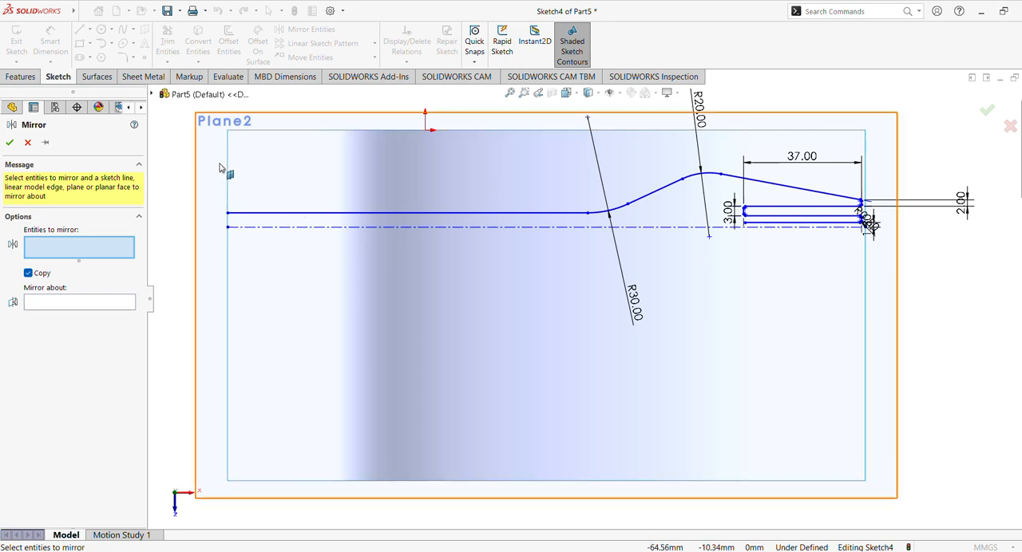
mouse_move(212, 160)
left_mouse_down()
mouse_move(300, 211)
mouse_move(779, 246)
mouse_move(901, 228)
mouse_move(886, 223)
left_mouse_up()
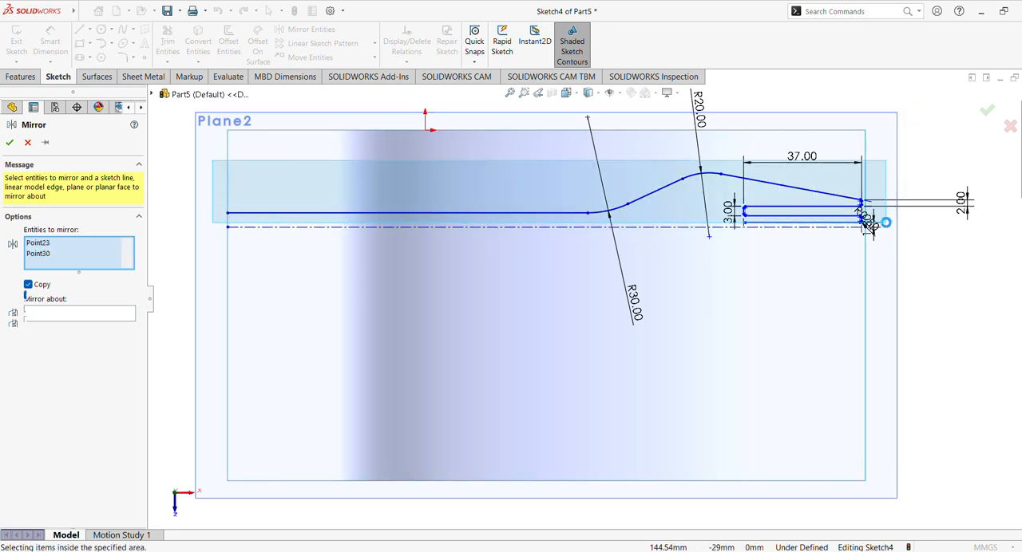
left_click(75, 508)
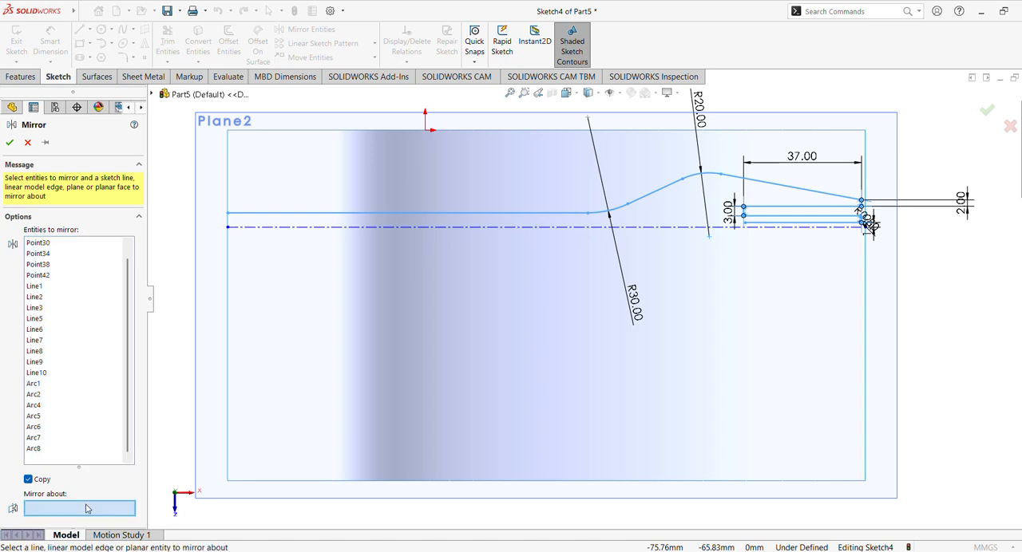
left_click(471, 227)
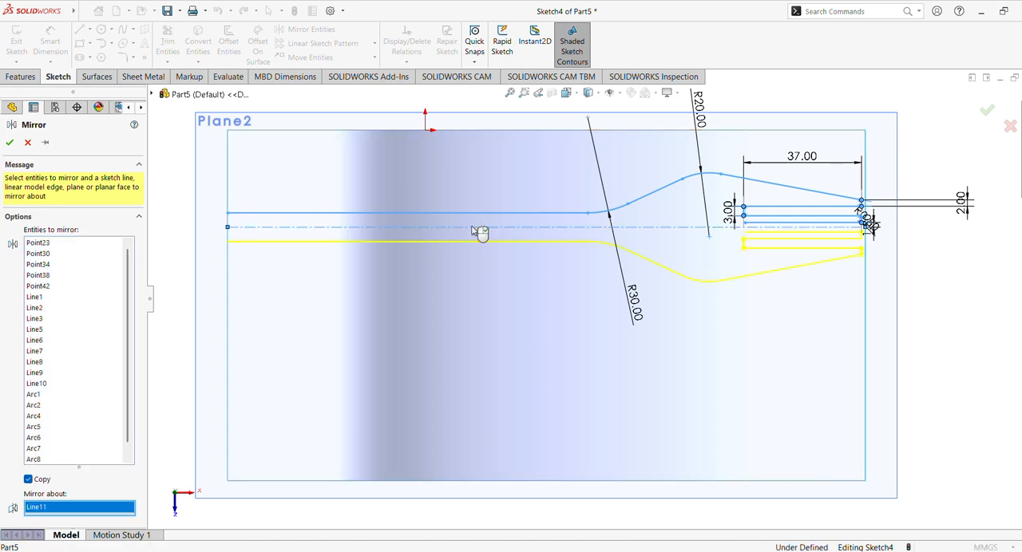
left_click(10, 142)
- Close the open left end of the middle slot with a 3 mm vertical line joining its two horizontal lines
scroll(369, 186, "down", 3)
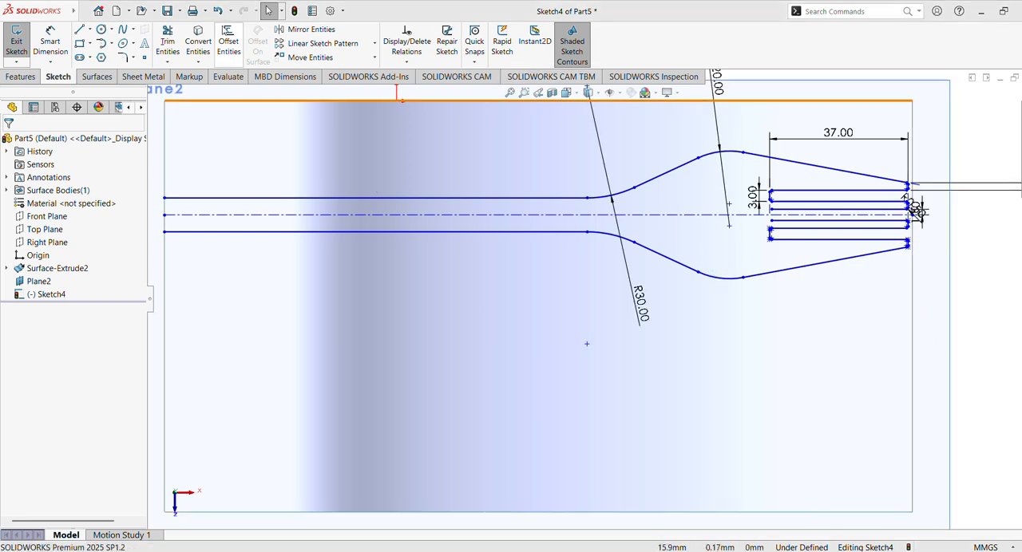
left_click(78, 31)
scroll(843, 280, "up", 2)
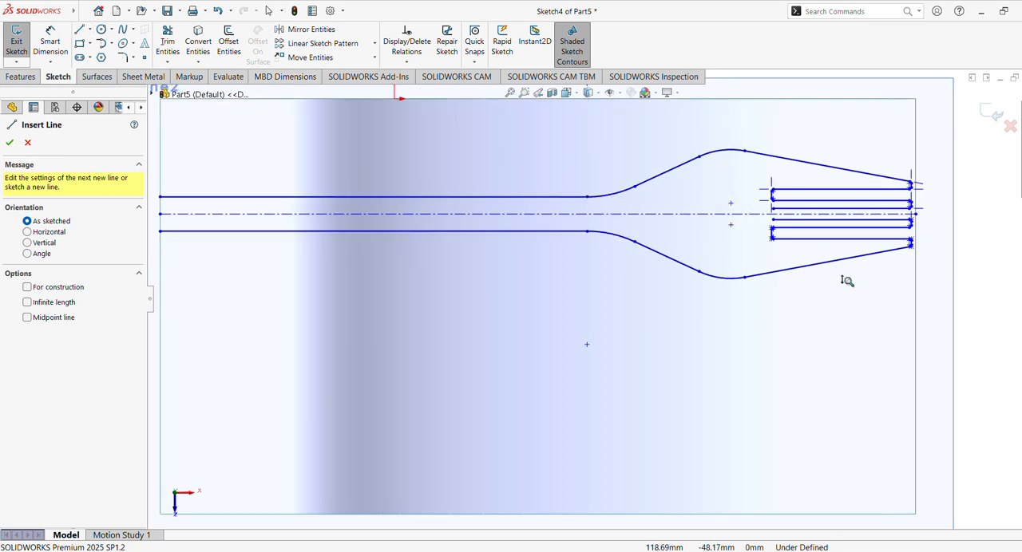
scroll(878, 240, "down", 4)
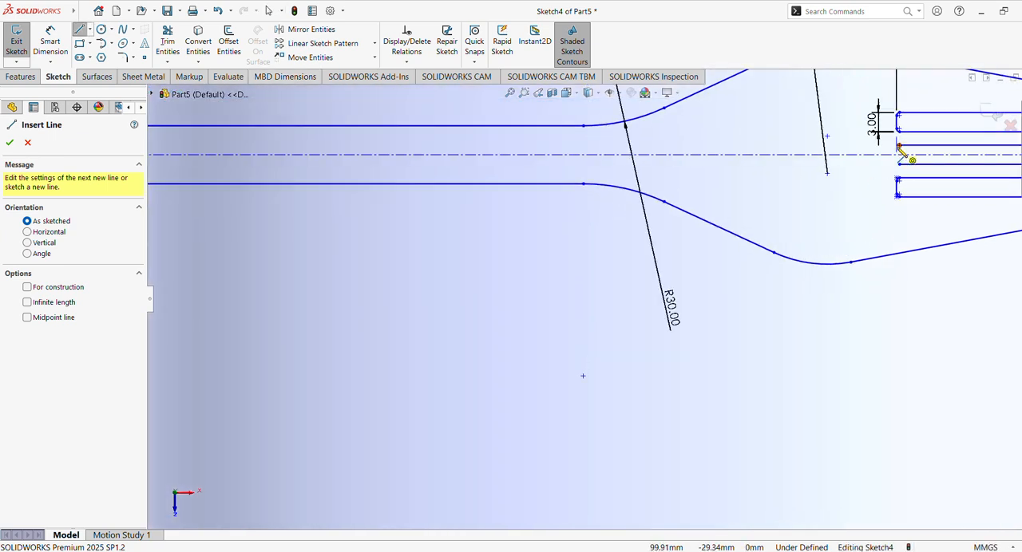
left_click(899, 146)
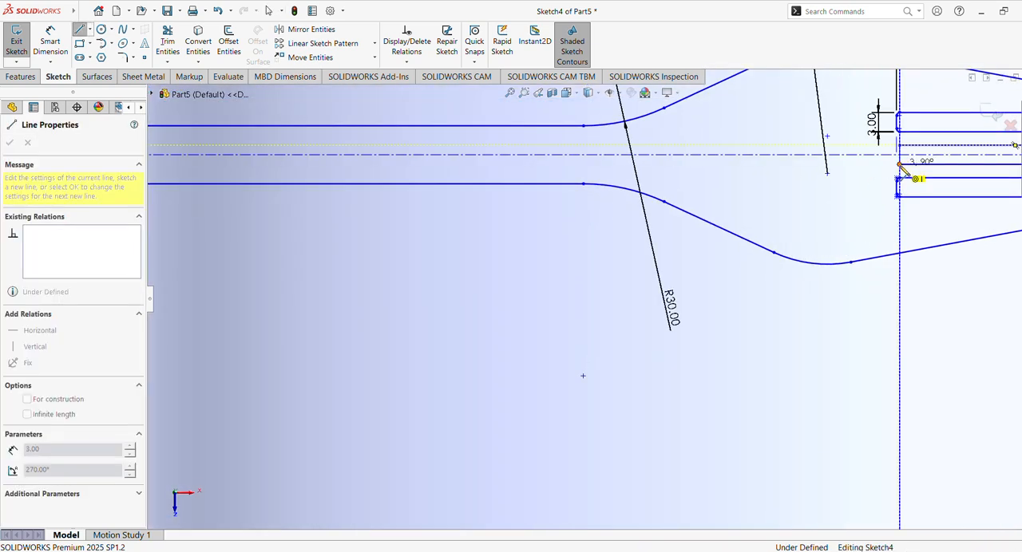
left_click(899, 164)
- Close the handle's left end with a vertical line between its upper and lower horizontal lines
scroll(664, 203, "up", 5)
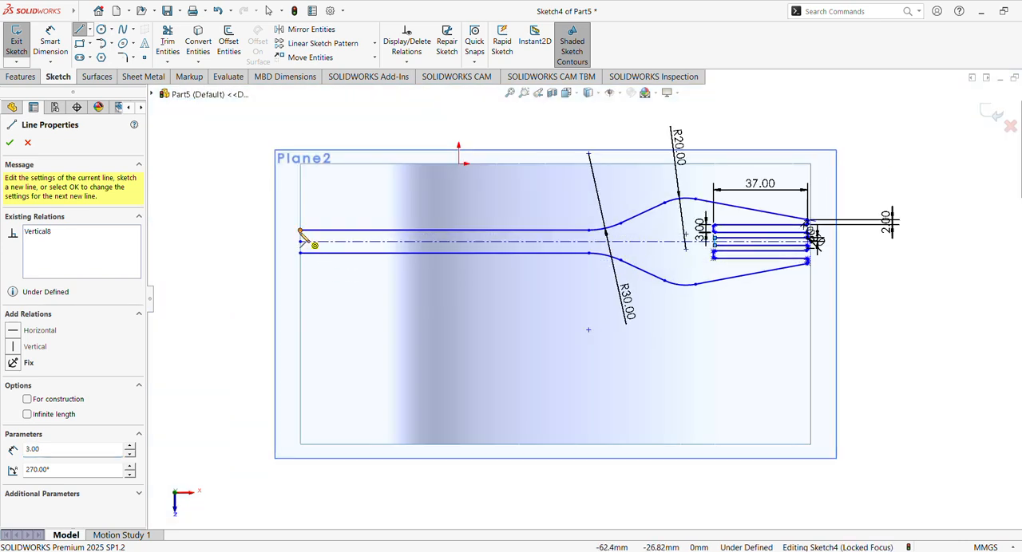
left_click(300, 231)
left_click(300, 253)
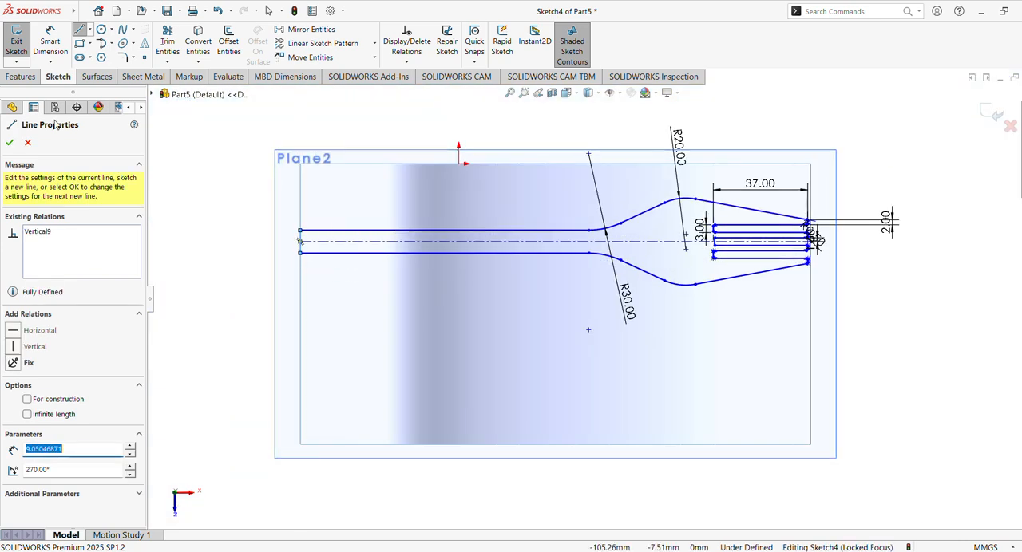
- Start a 0.5 mm sketch fillet and remove the preselected handle end line from the entities to fillet
left_click(122, 57)
scroll(798, 217, "down", 5)
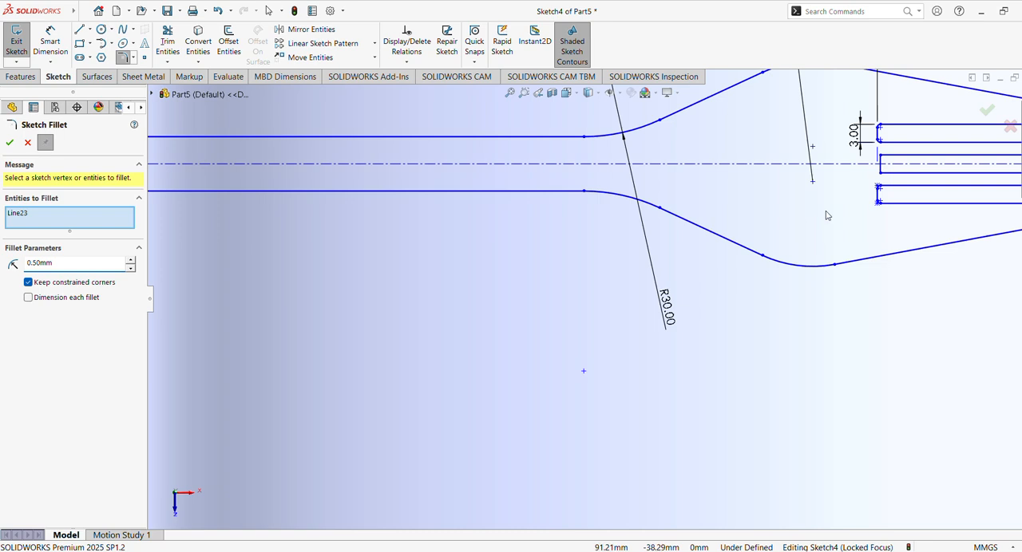
scroll(826, 215, "up", 5)
scroll(826, 199, "down", 4)
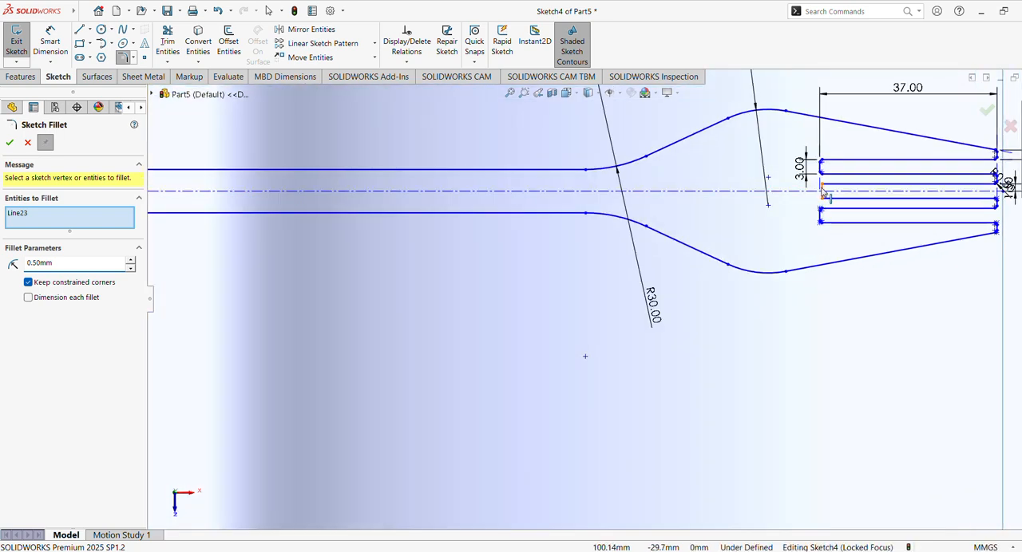
middle_click_drag(850, 220, 854, 202)
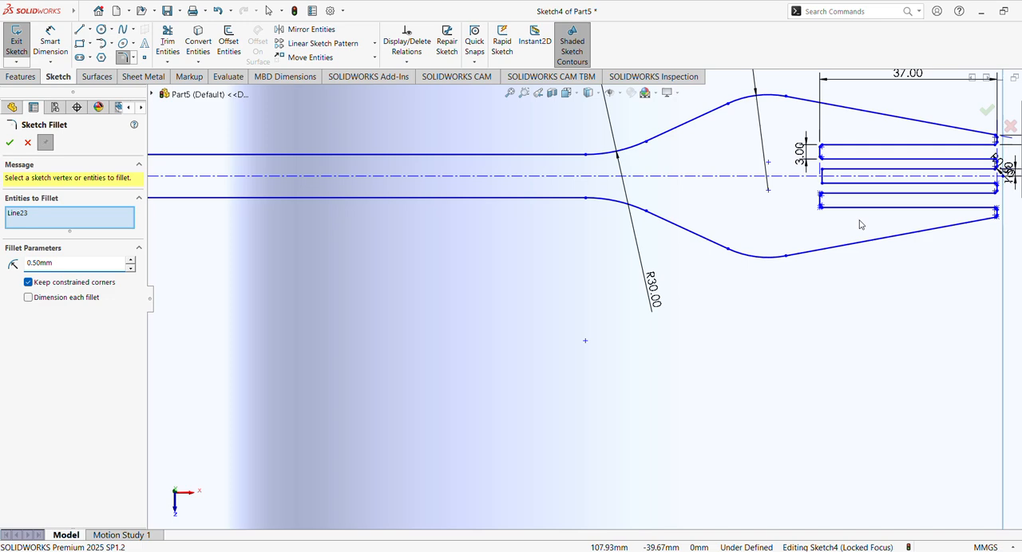
scroll(798, 246, "up", 5)
scroll(810, 192, "down", 6)
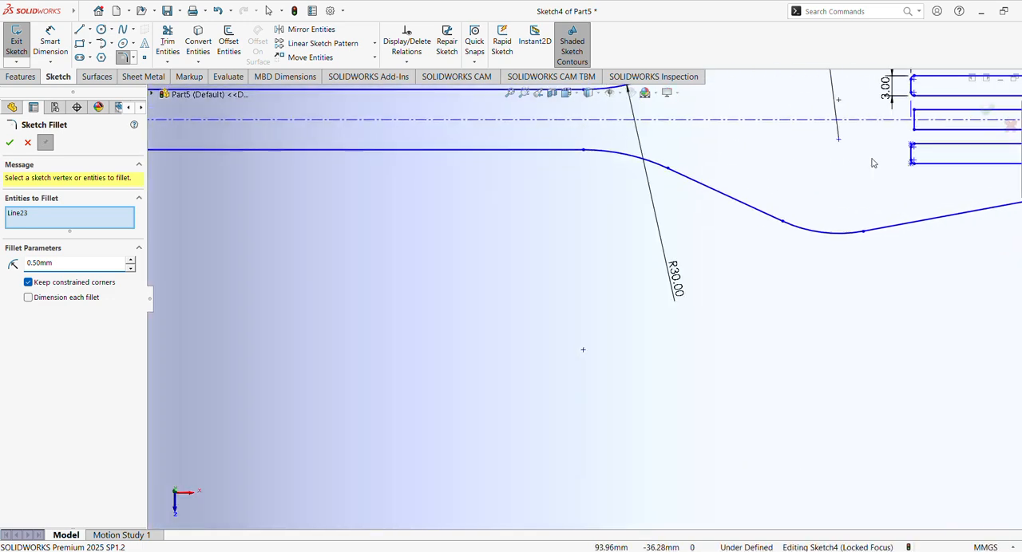
scroll(891, 166, "up", 4)
scroll(869, 184, "down", 3)
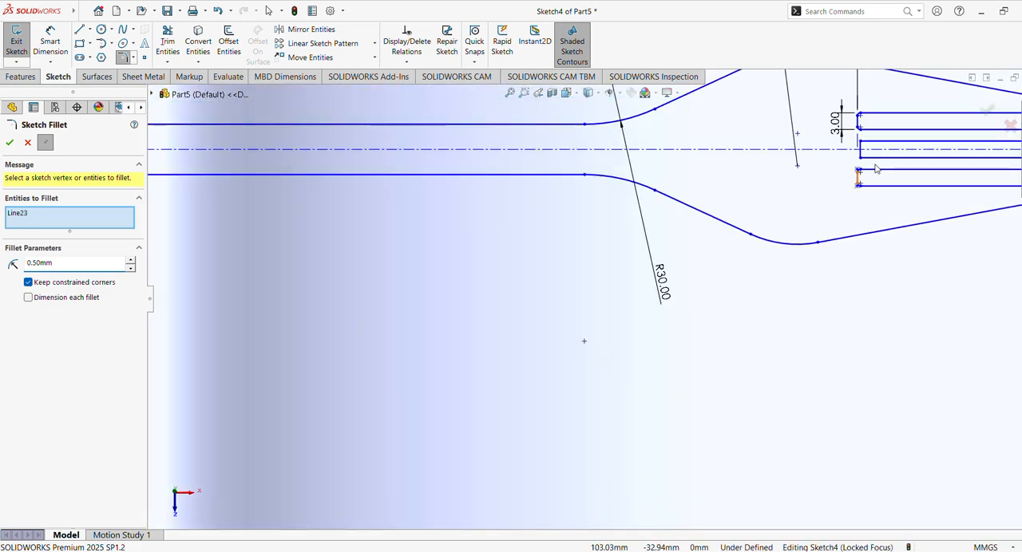
middle_click_drag(875, 167, 712, 301, "ctrl")
scroll(727, 272, "down", 3)
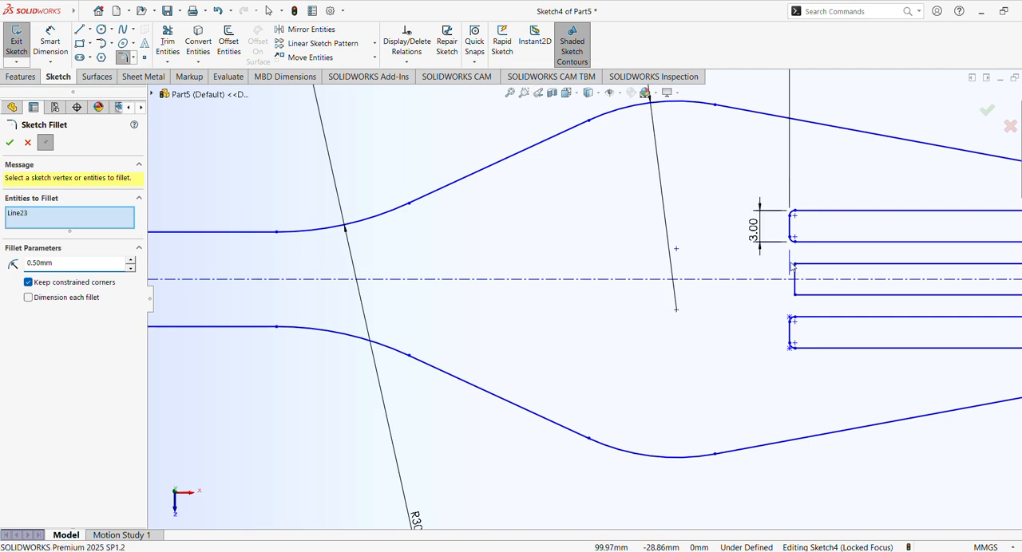
left_click(28, 214)
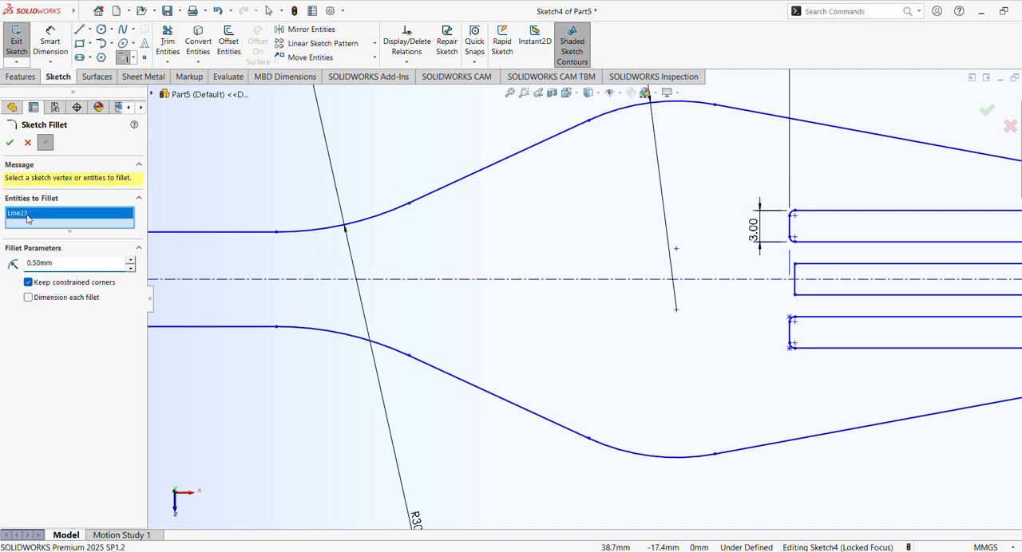
right_click(33, 217)
left_click(72, 221)
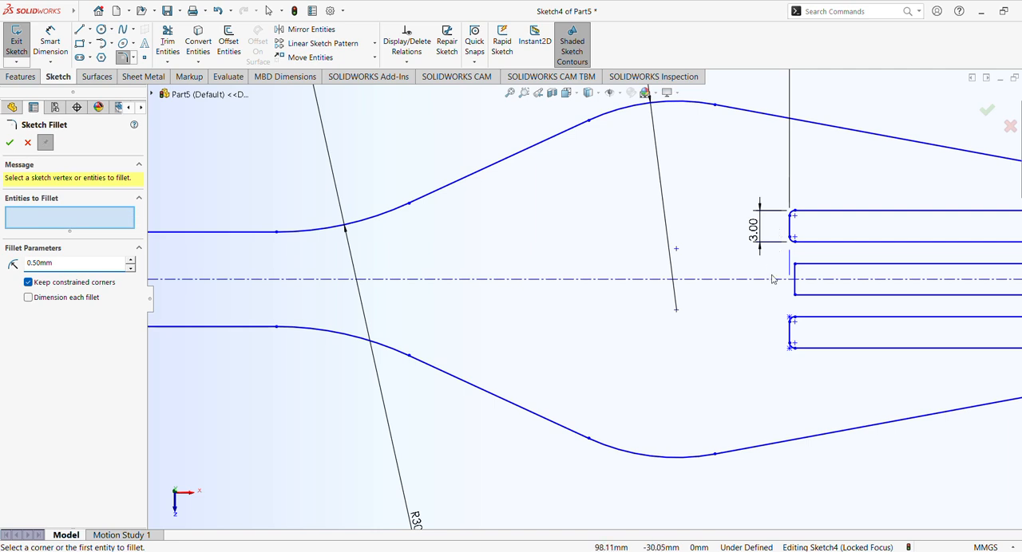
- Fillet both left corners of the middle slot with a 0.5 mm radius, accepting removal of the conflicting relation
left_click(795, 266)
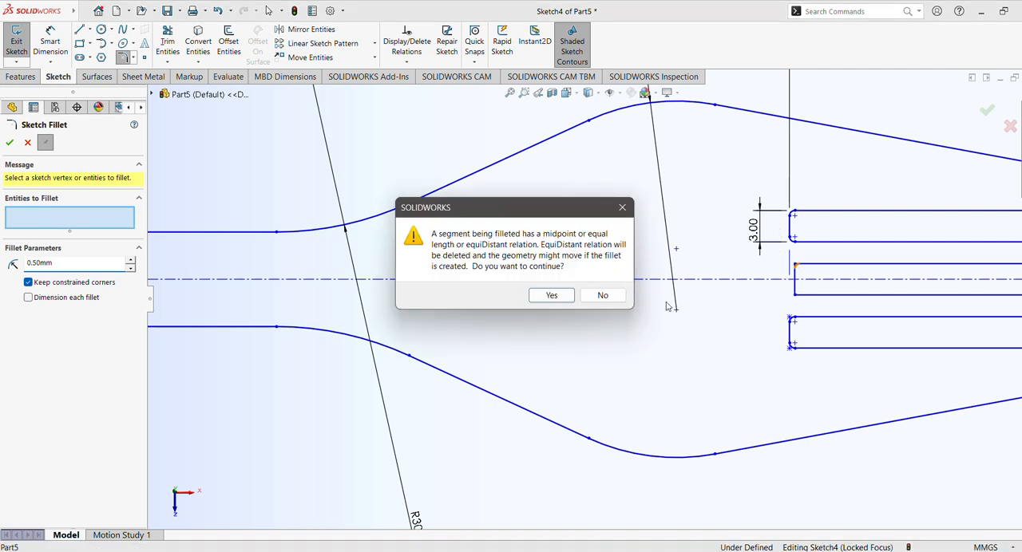
left_click(548, 295)
left_click(795, 297)
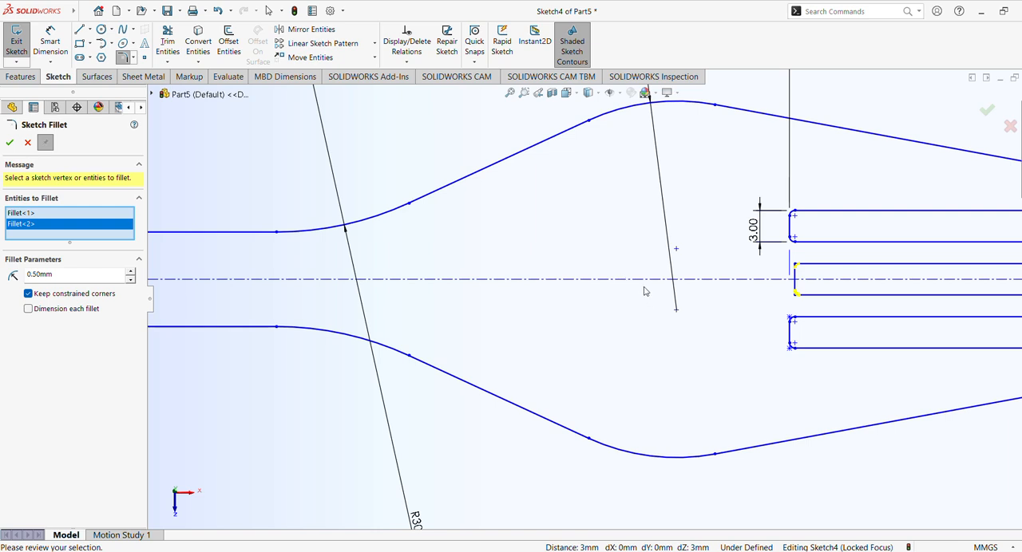
scroll(642, 291, "up", 3)
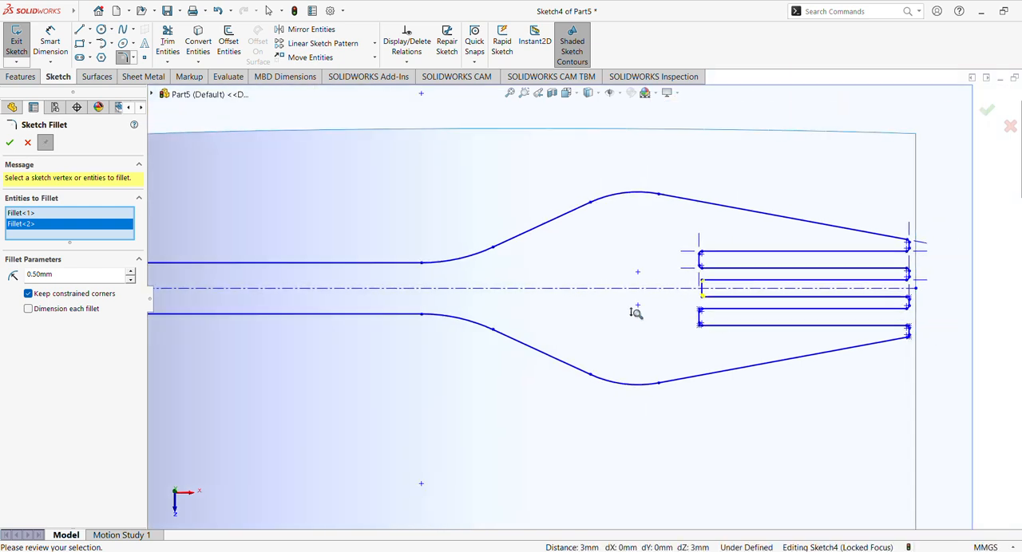
scroll(635, 312, "up", 3)
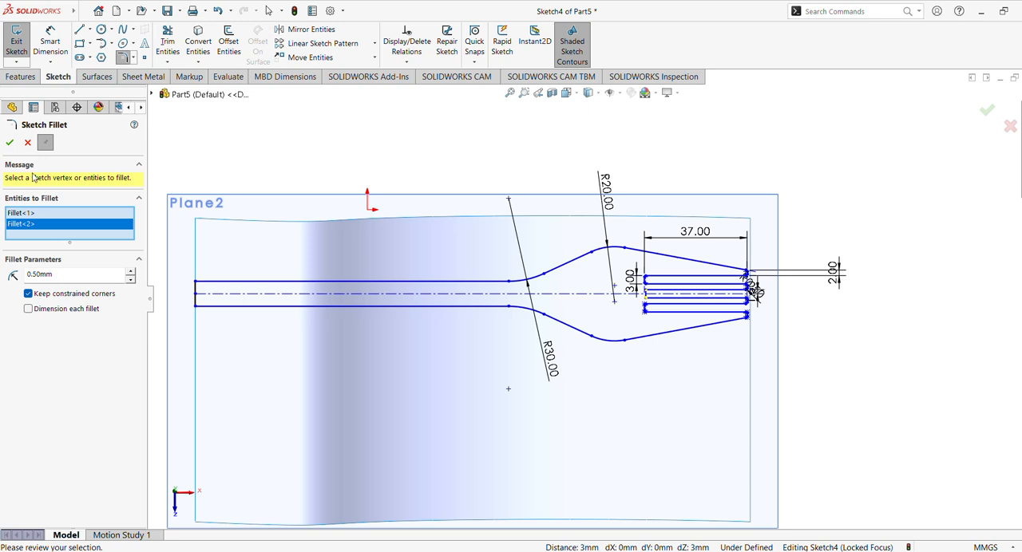
left_click(13, 144)
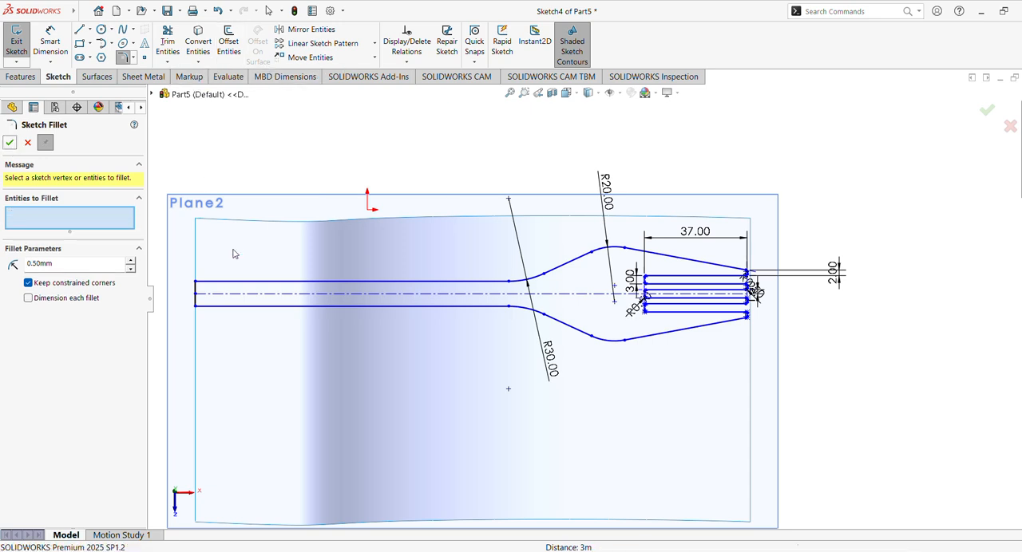
- Fillet both corners at the left end of the handle with a 3 mm radius and finish the sketch fillet
scroll(246, 234, "down", 3)
mouse_move(245, 234)
middle_mouse_down("ctrl")
mouse_move(415, 244)
mouse_move(791, 235)
middle_mouse_up("ctrl")
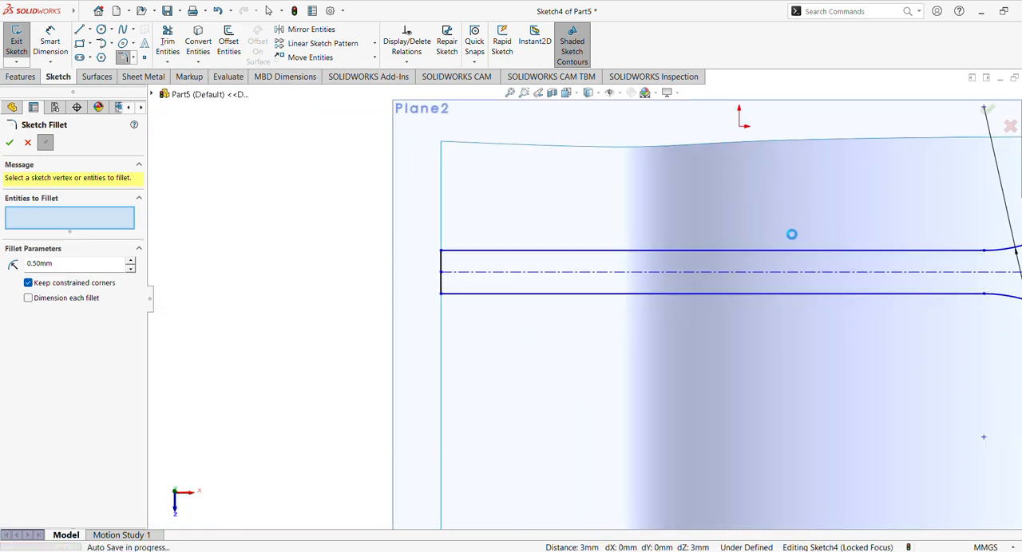
left_click(442, 251)
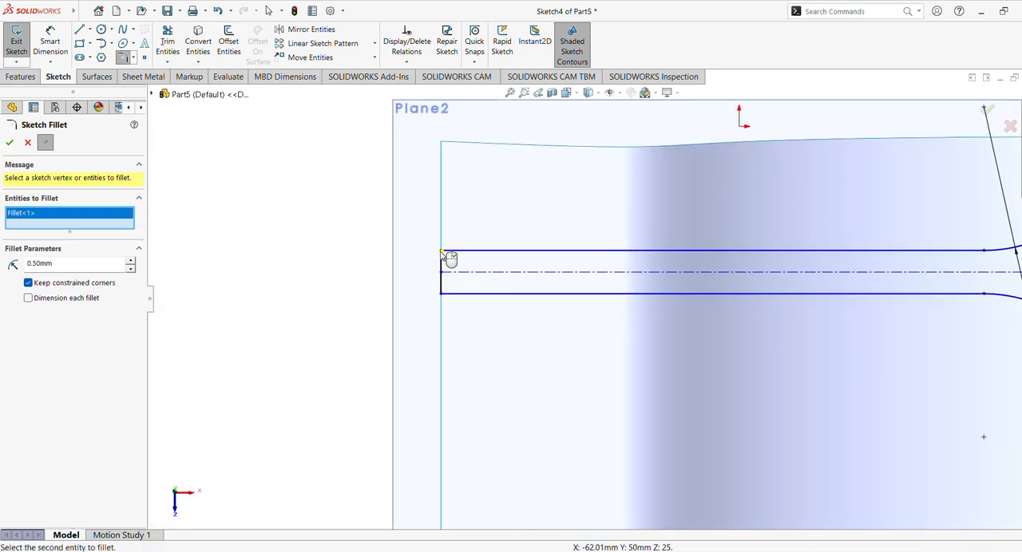
left_click(441, 293)
left_click_drag(98, 276, 2, 272)
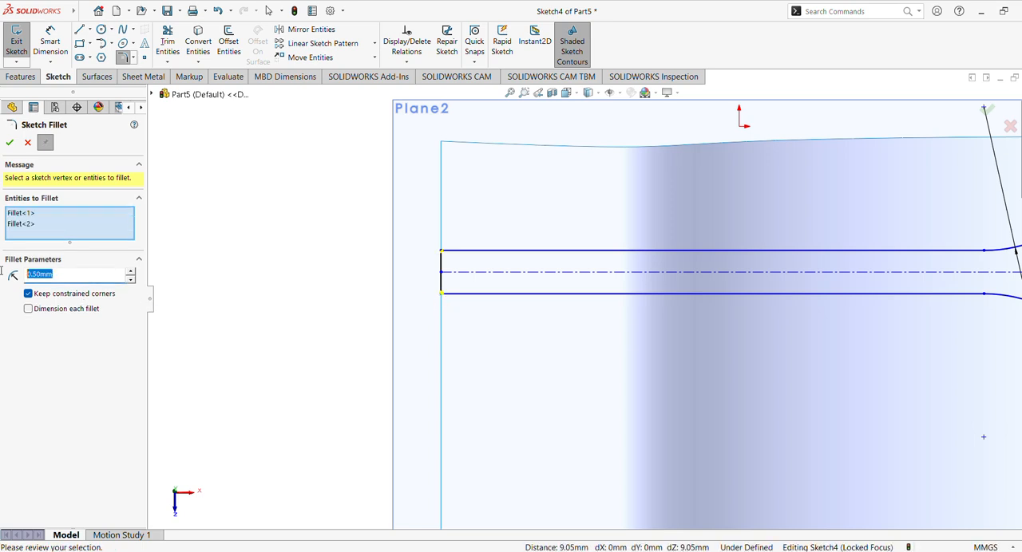
type("2")
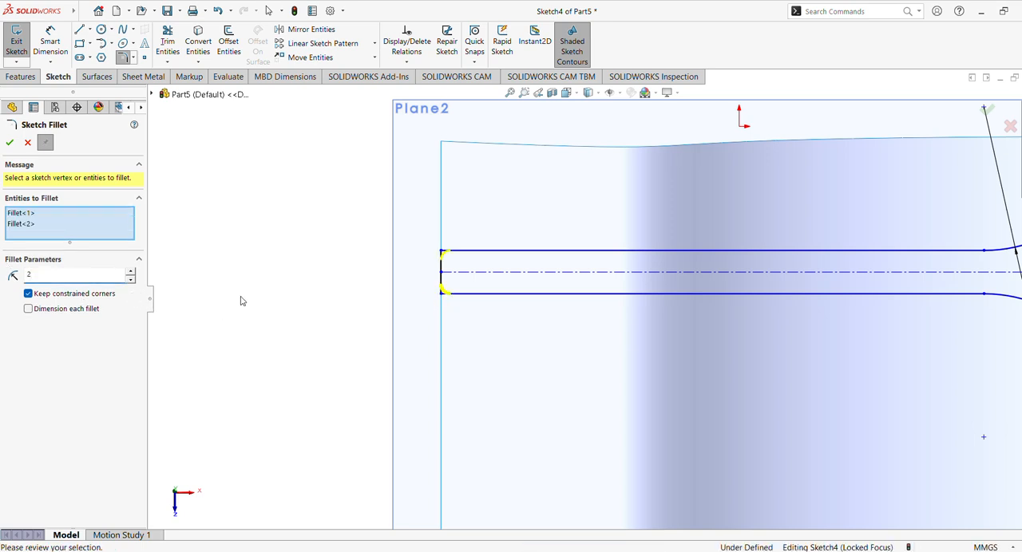
key("Return")
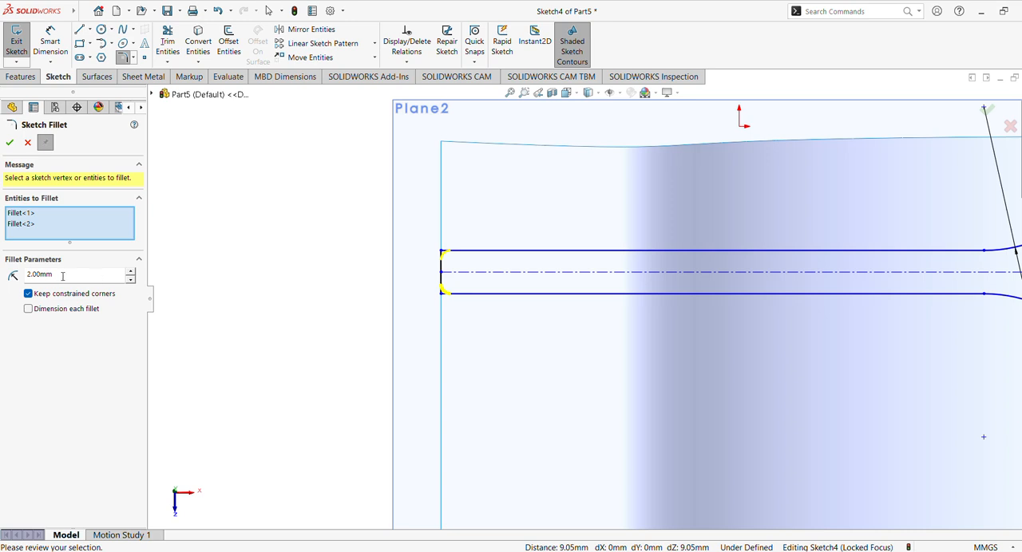
type("3")
key("Return")
left_click(10, 142)
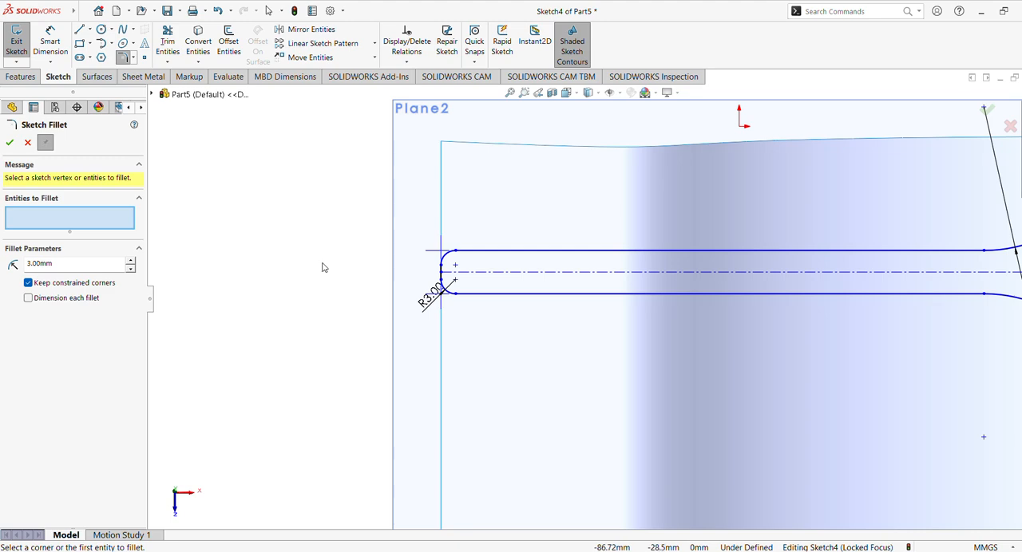
left_click(10, 142)
- Examine the rounded corners at the tine tips for gaps in the fork outline
scroll(611, 369, "up", 5)
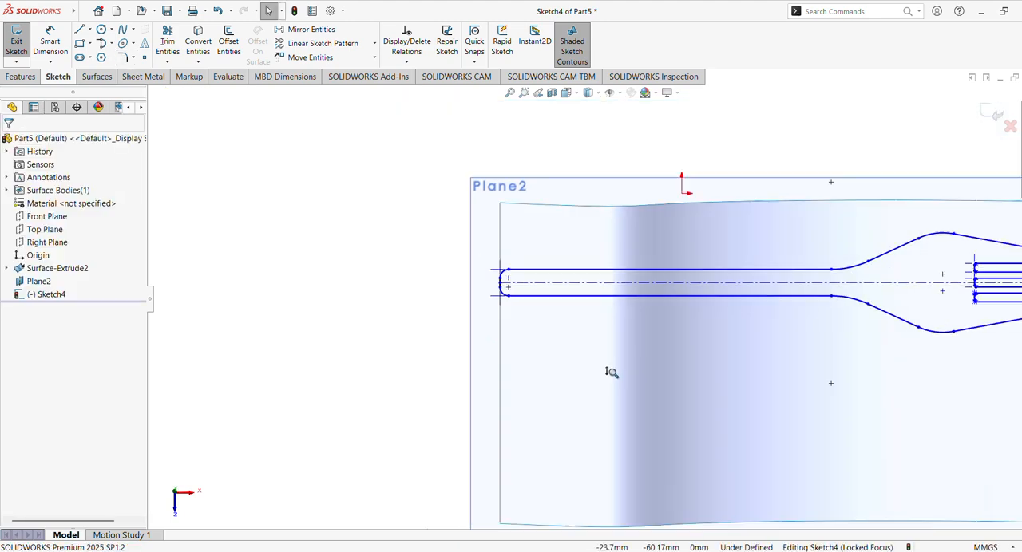
scroll(706, 389, "down", 8)
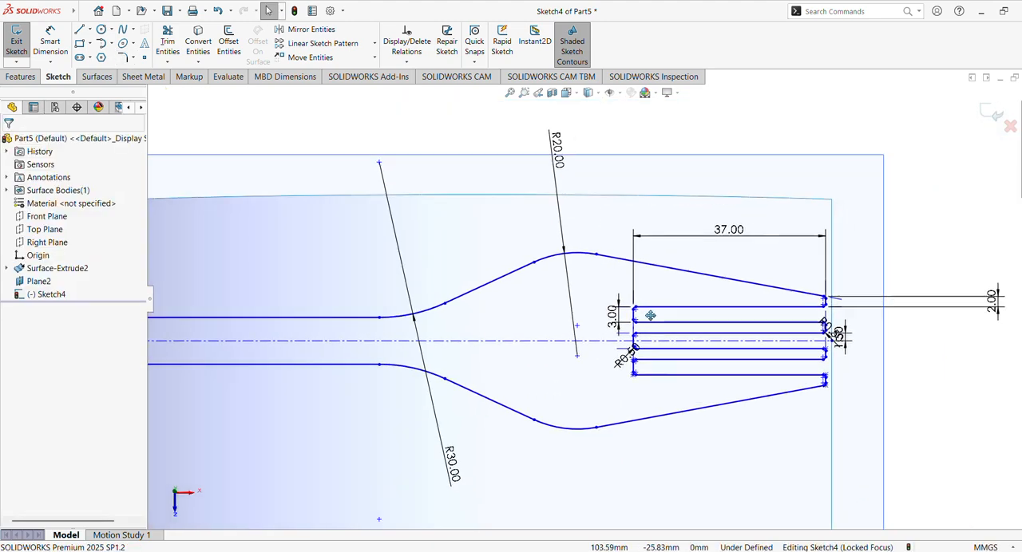
middle_click_drag(718, 302, 509, 164, "ctrl")
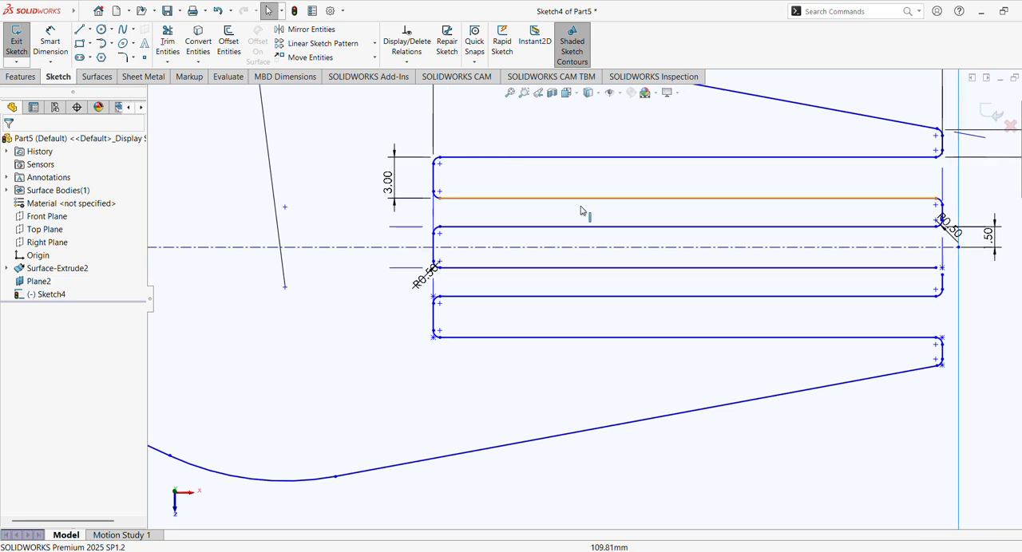
scroll(648, 246, "down", 2)
middle_click_drag(661, 262, 495, 280, "ctrl")
scroll(721, 307, "down", 2)
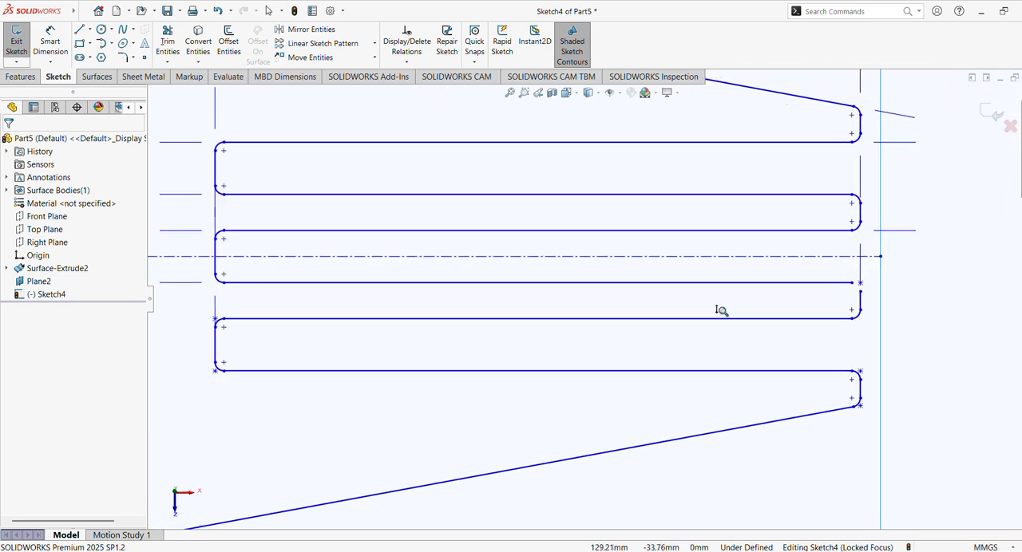
middle_click_drag(722, 305, 600, 286, "ctrl")
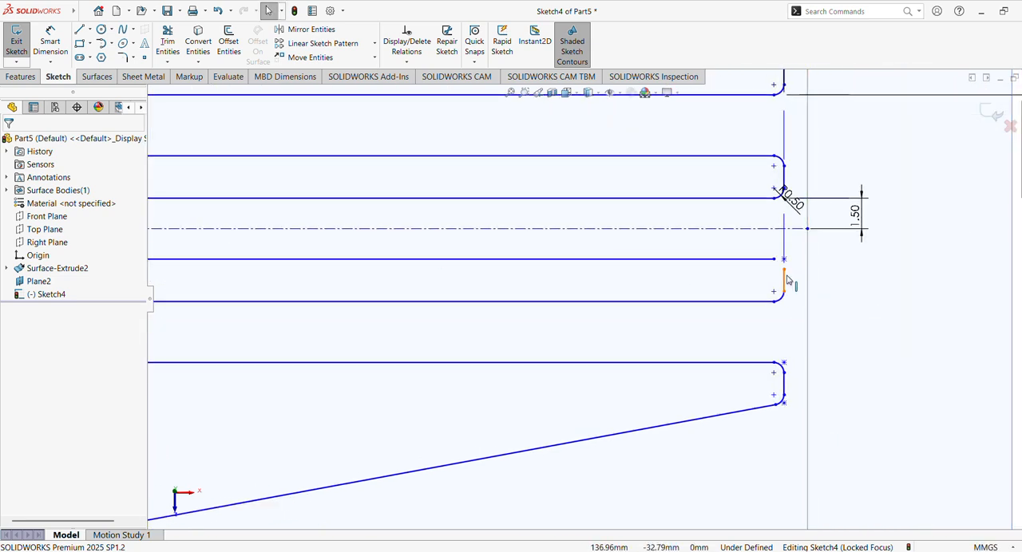
left_click(784, 283)
left_click(855, 292)
scroll(846, 281, "down", 2)
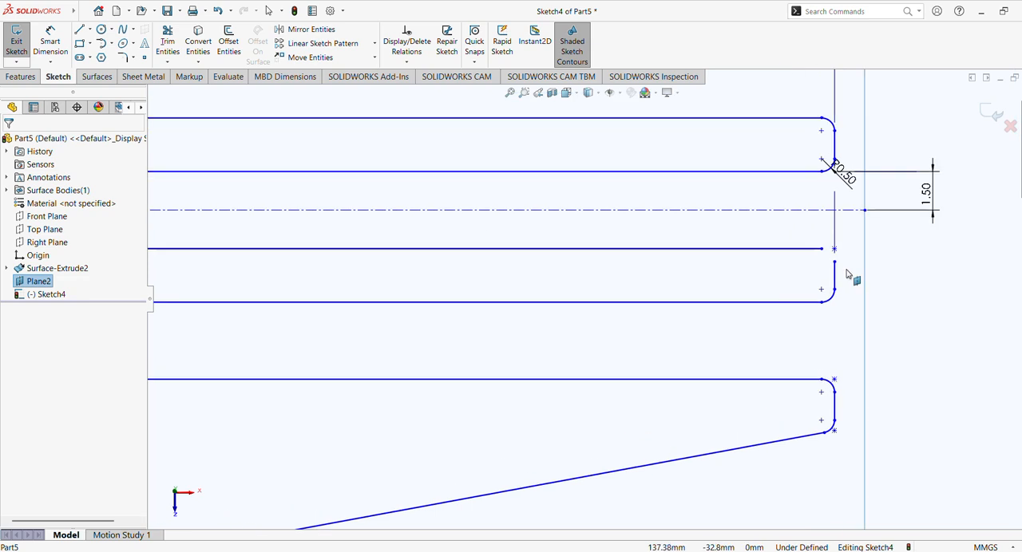
mouse_move(848, 279)
middle_mouse_down("ctrl")
mouse_move(745, 317)
mouse_move(746, 339)
middle_mouse_up("ctrl")
middle_click_drag(834, 318, 833, 311, "shift")
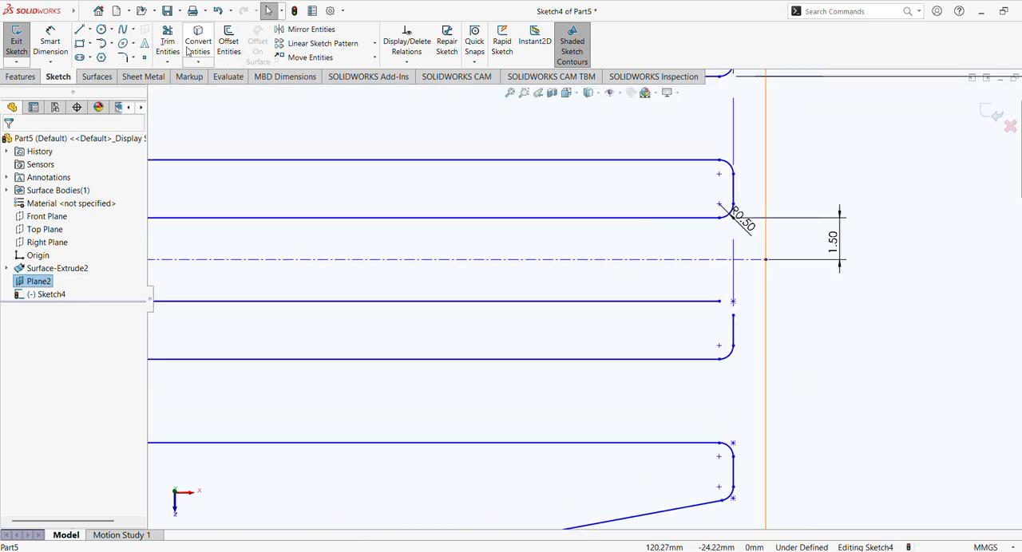
- Mirror the lower tip fillet arc of the tine just above the centerline about the centerline, keeping the original
left_click(310, 29)
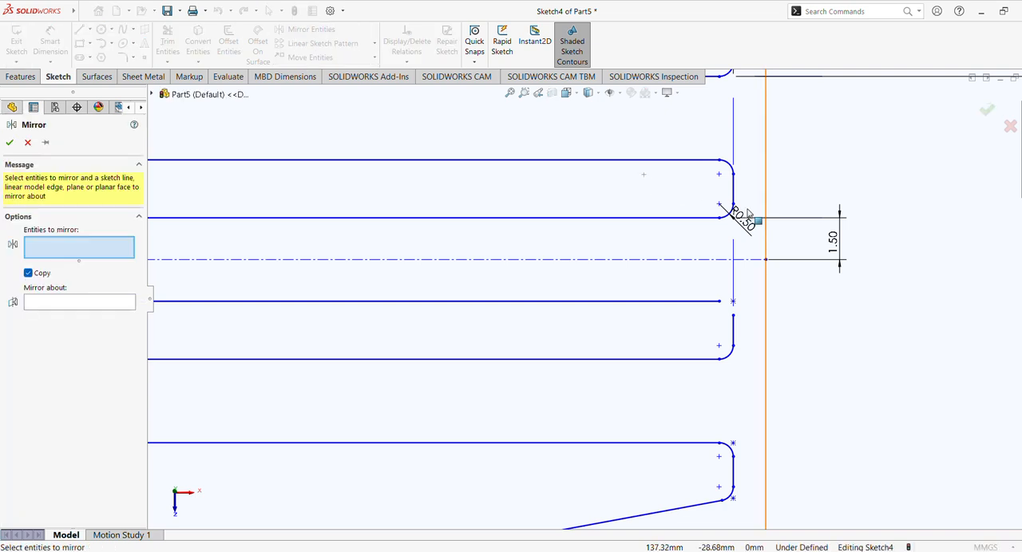
left_click(729, 171)
left_click(112, 303)
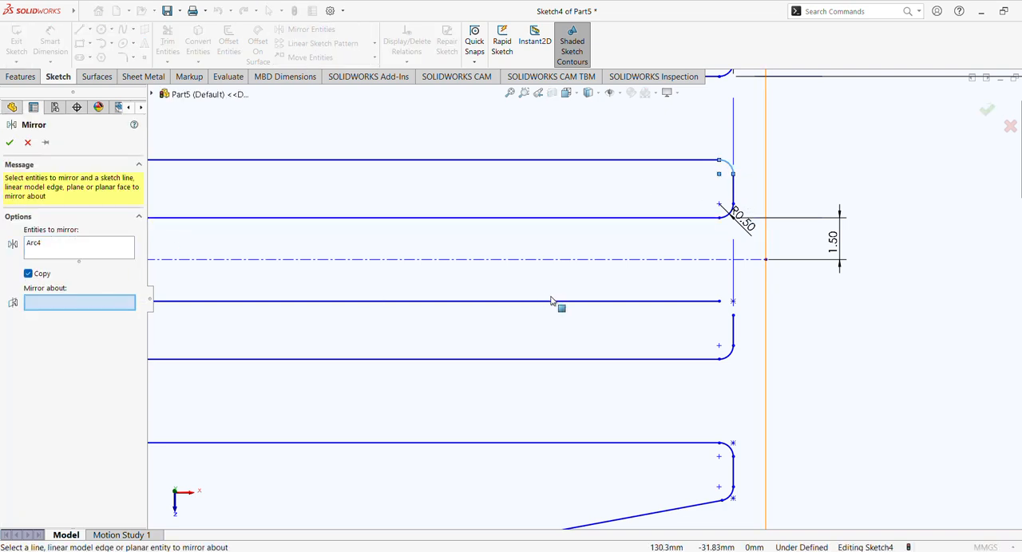
left_click(594, 260)
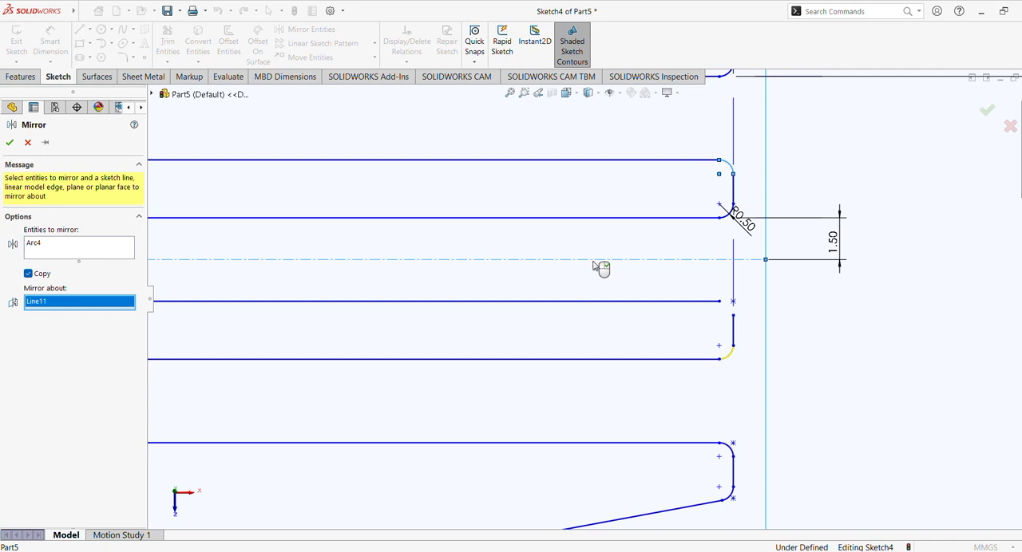
right_click(72, 246)
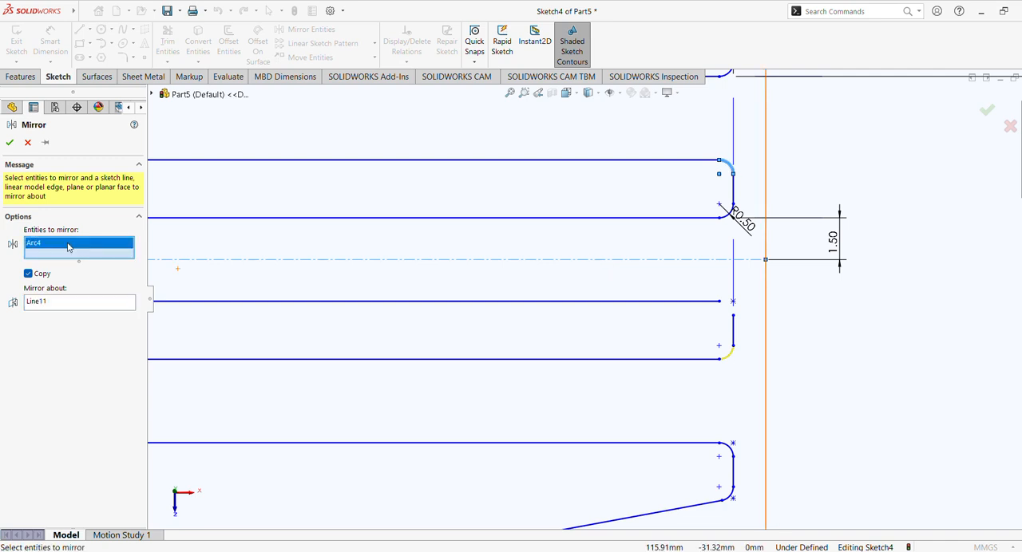
left_click(96, 253)
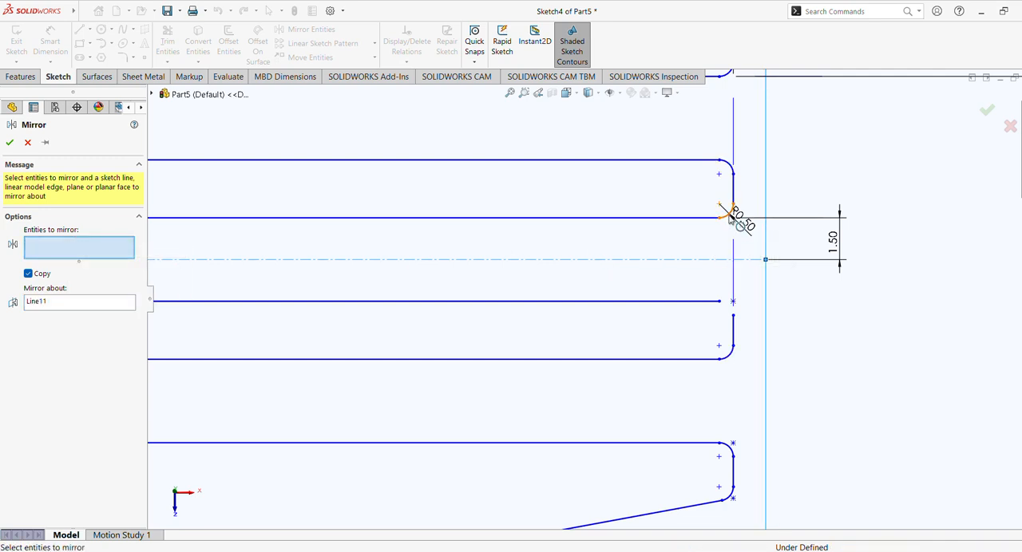
left_click(726, 211)
left_click(11, 144)
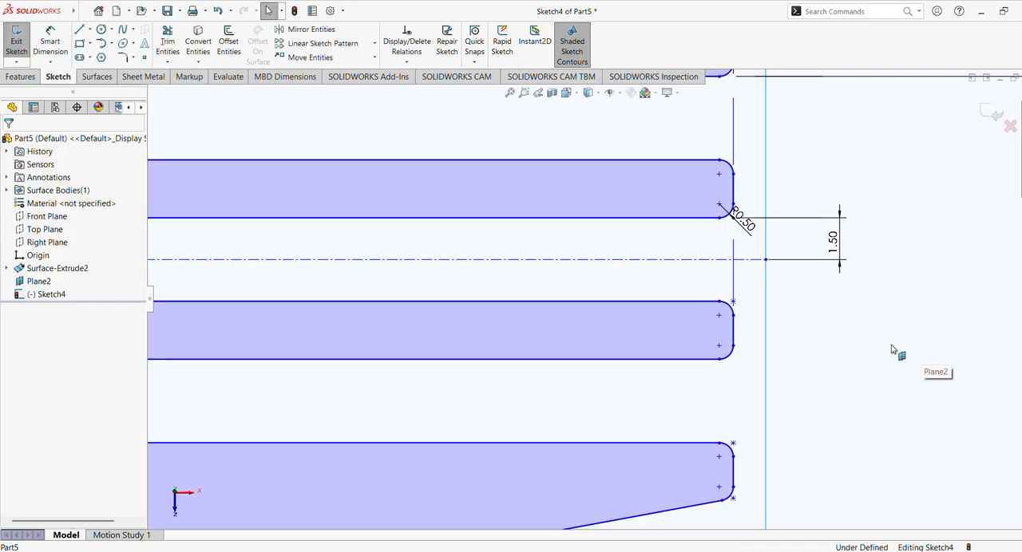
- Check the dimension between the centerline and the middle slot's upper edge, keeping its value
scroll(892, 349, "up", 2)
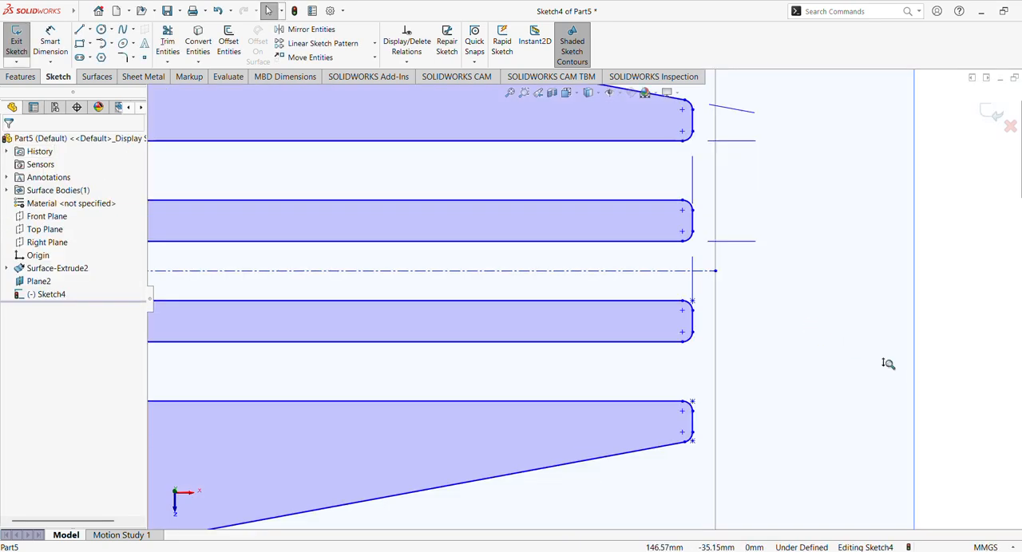
middle_click_drag(883, 367, 871, 404, "shift")
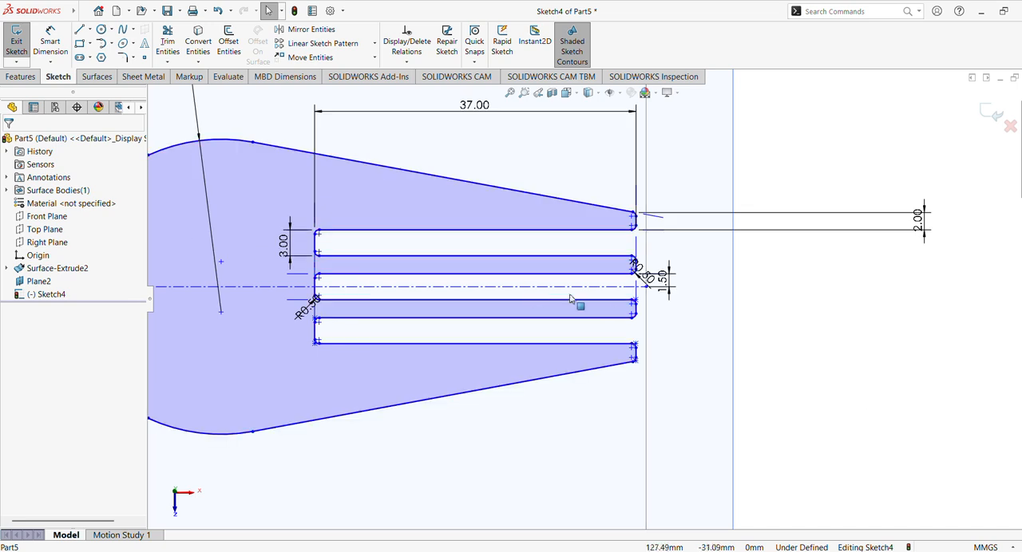
middle_click_drag(728, 350, 703, 293, "shift")
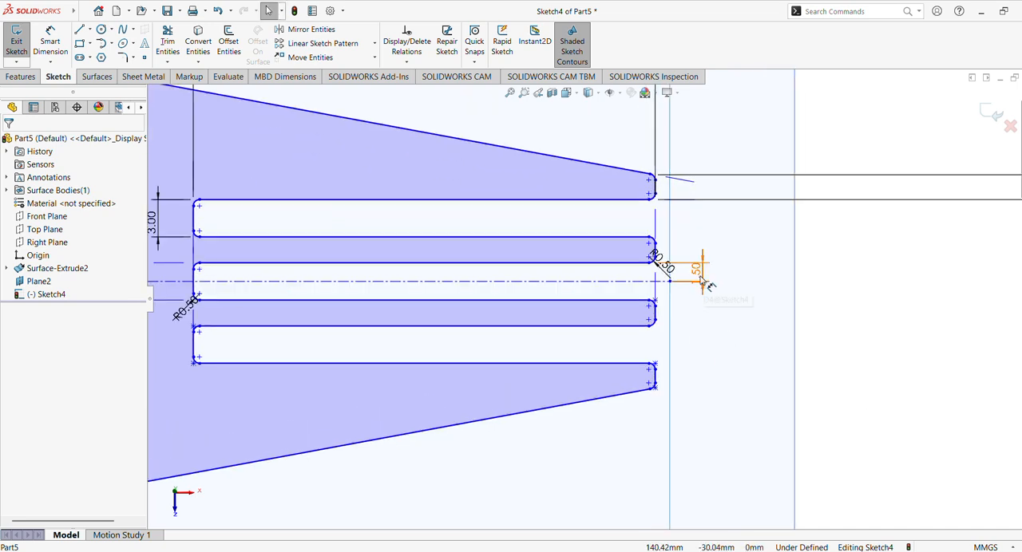
left_click(702, 278)
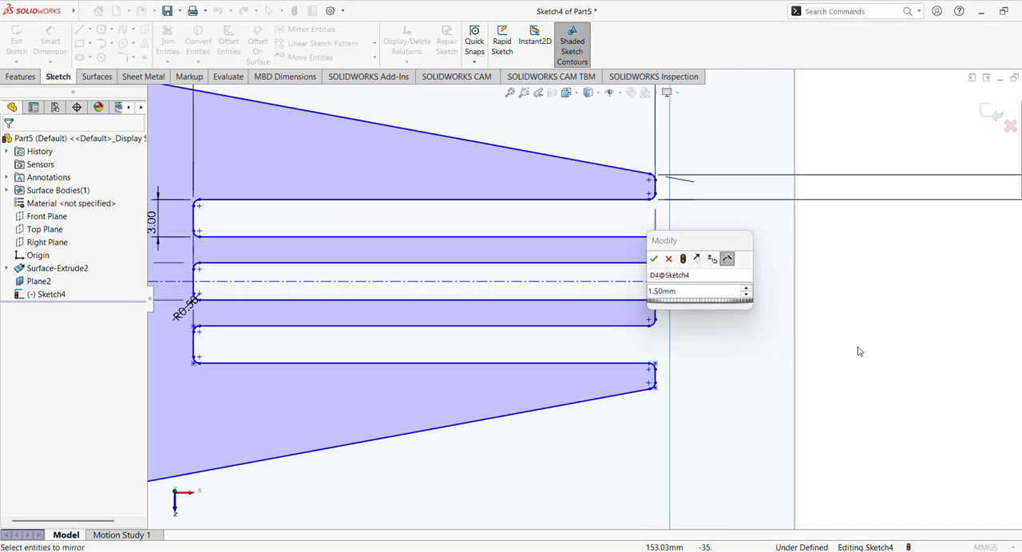
left_click(653, 259)
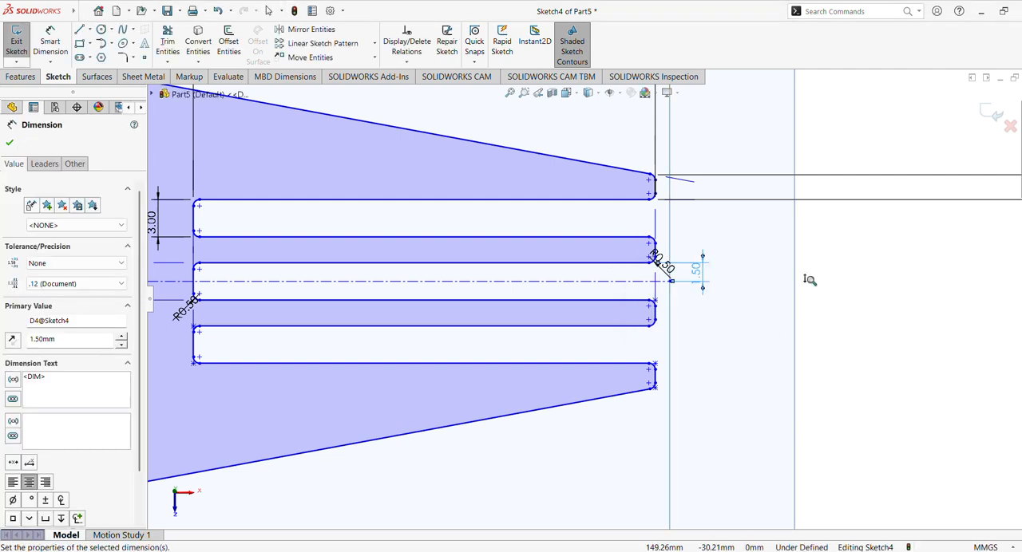
- Dimension the width between the two long edges of the tine just above the centerline as 1.5 mm
scroll(810, 280, "up", 1)
left_click(52, 44)
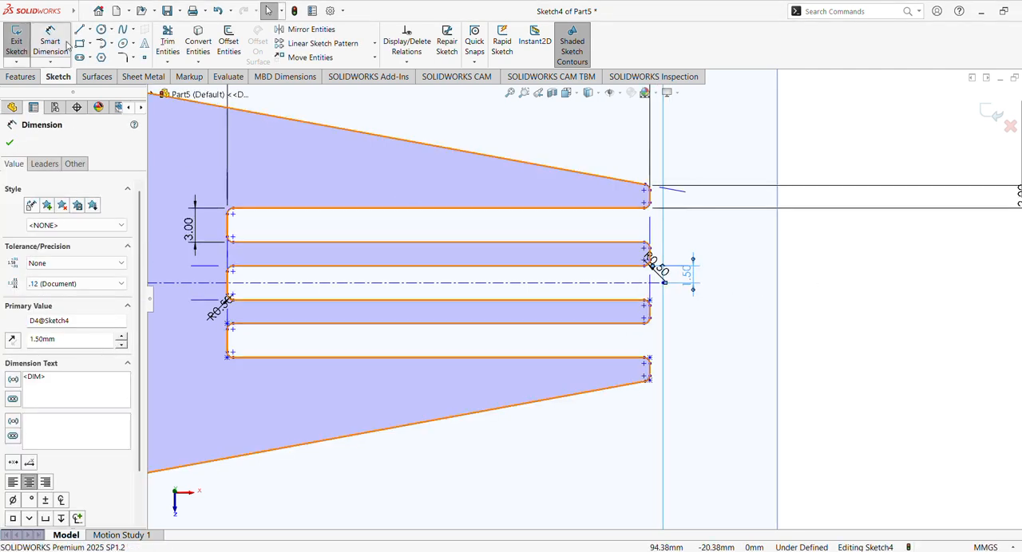
left_click(469, 246)
left_click(480, 265)
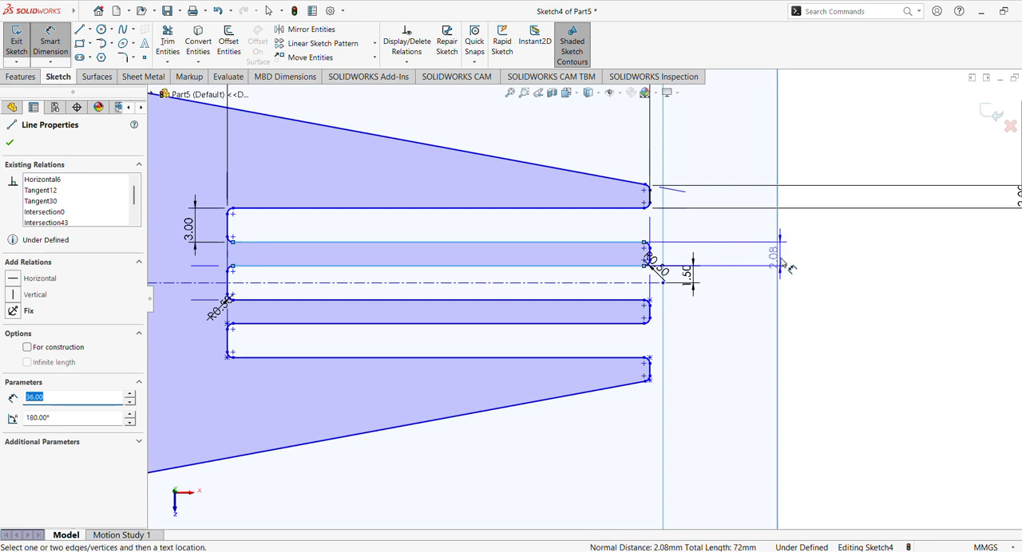
left_click(819, 264)
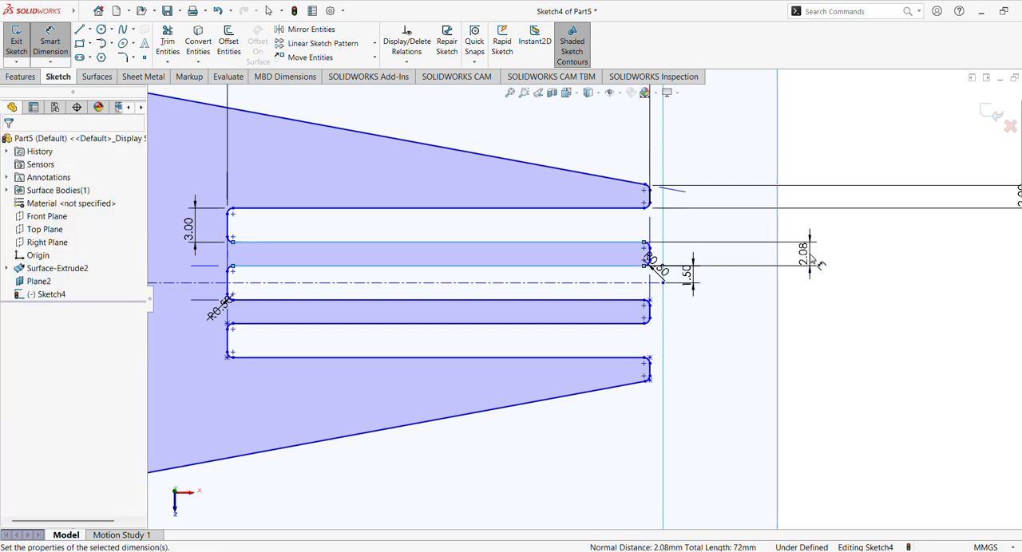
type("1.5")
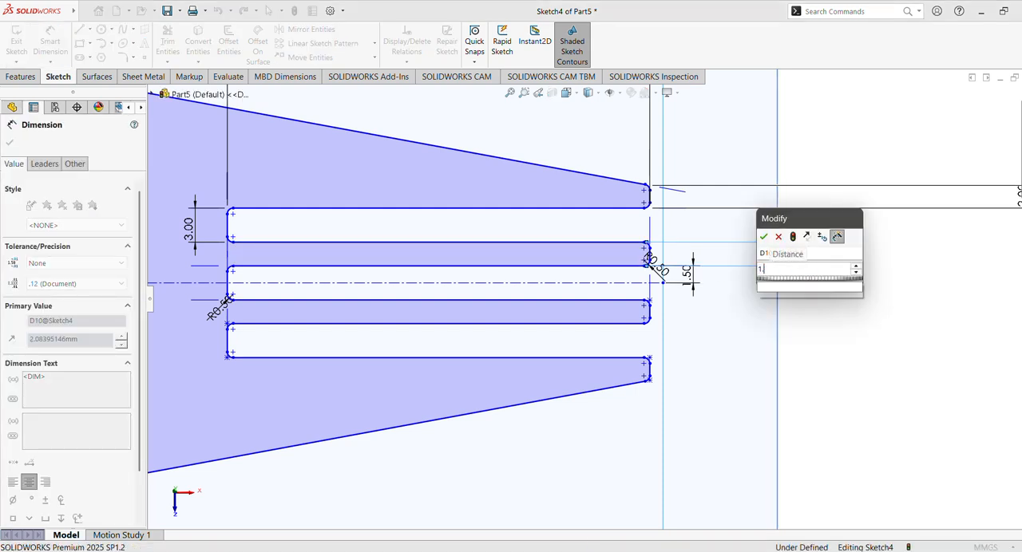
key("Return")
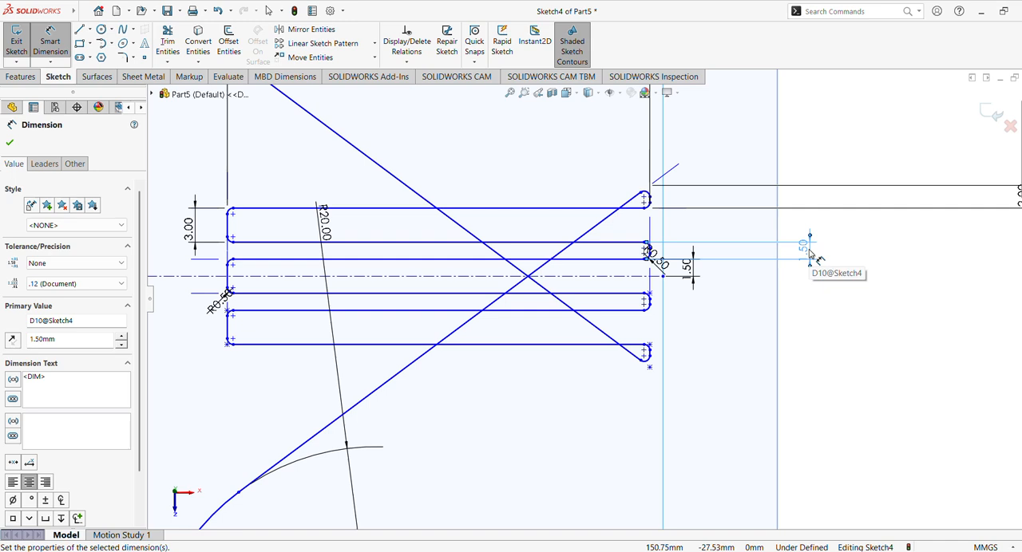
- Try a width of 1.75 mm for the tine just above the centerline
double_click(809, 254)
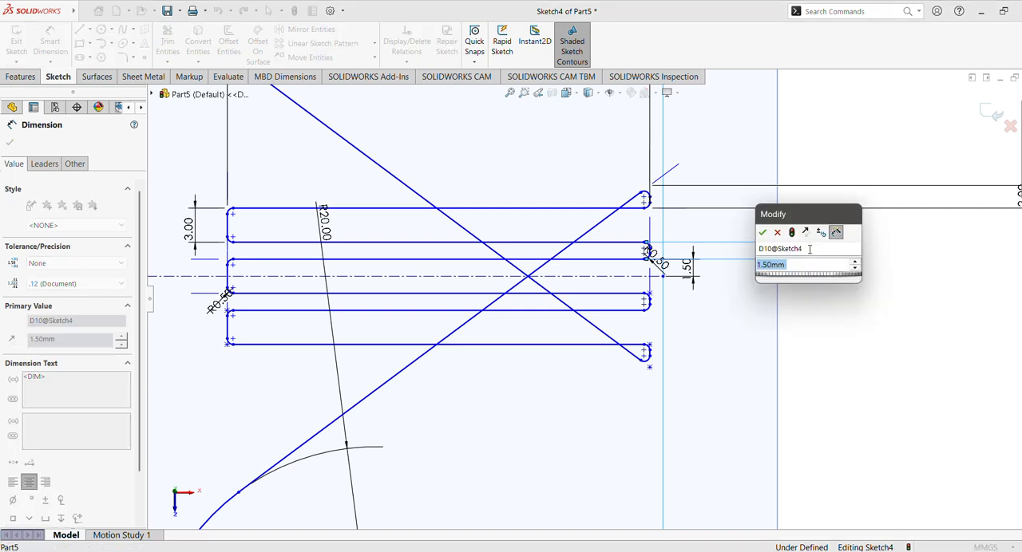
type("1.75")
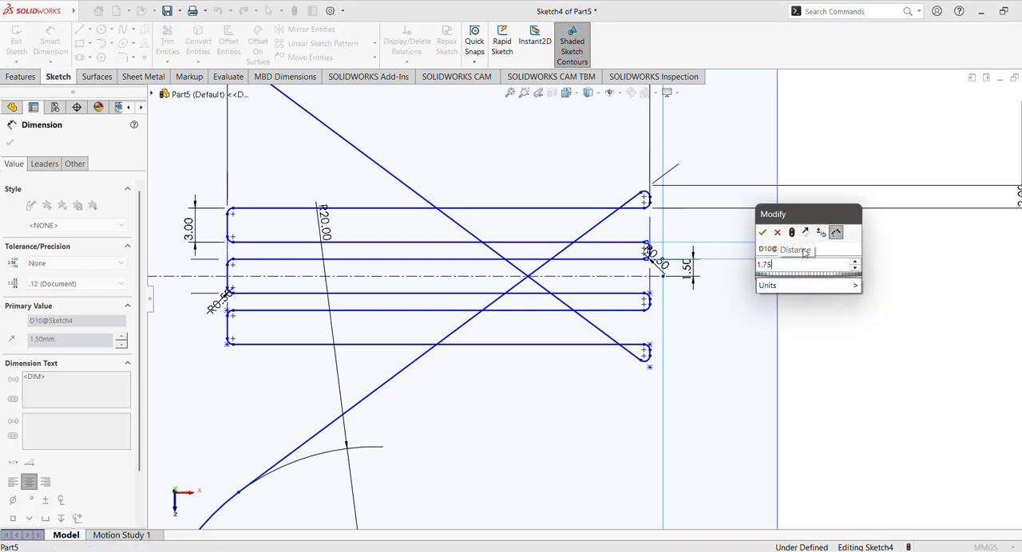
key("Return")
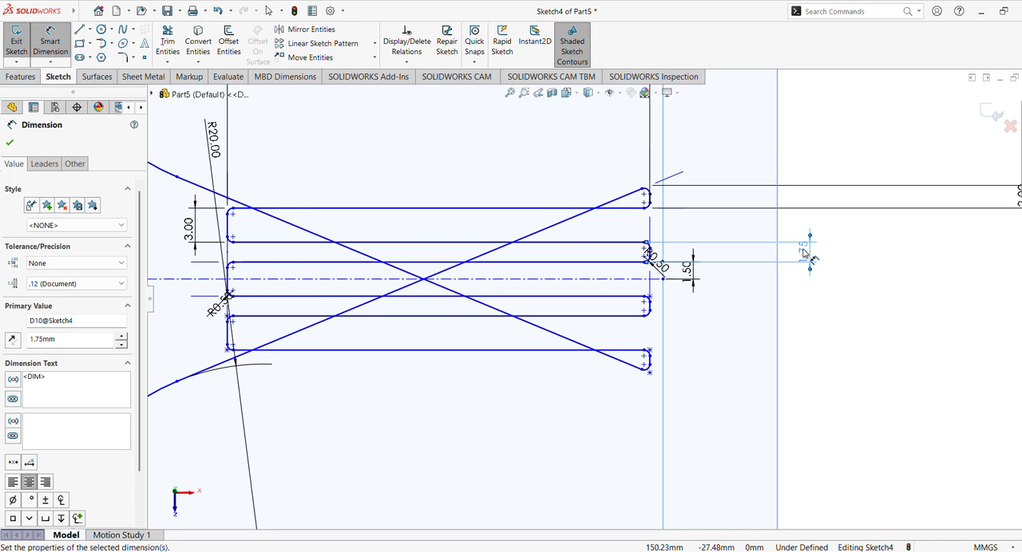
- Set the width dimension of the tine just above the centerline to 2 mm
double_click(804, 253)
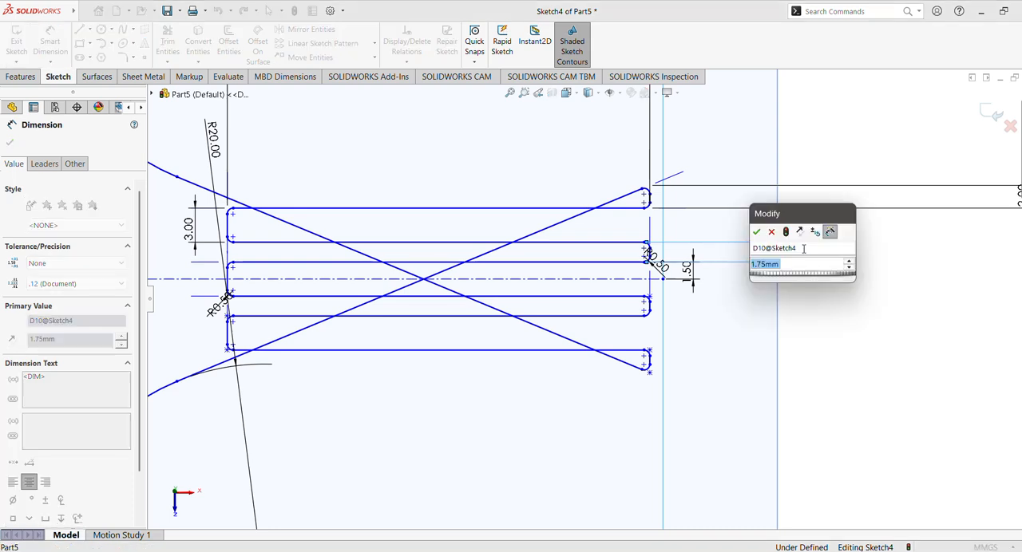
type("2")
key("Return")
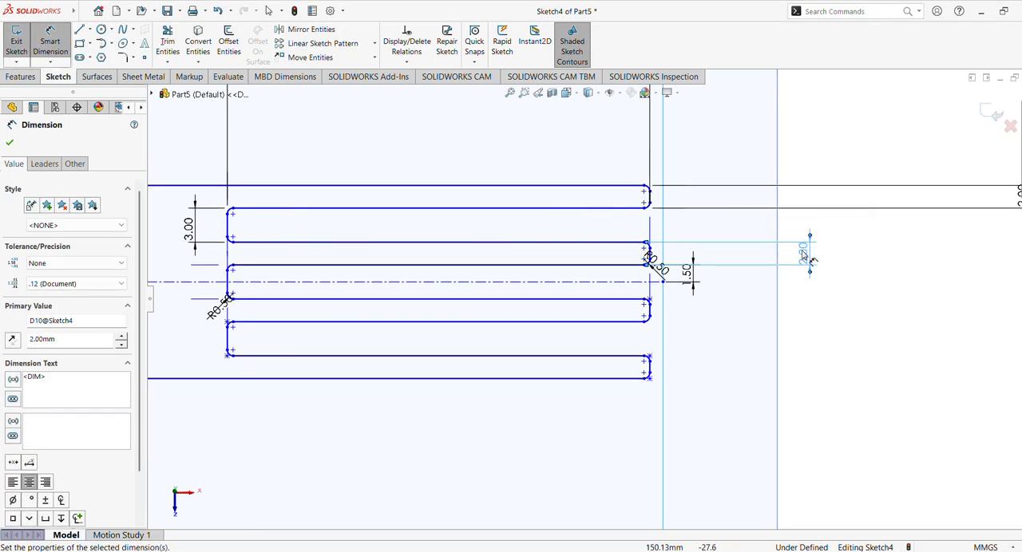
scroll(808, 270, "down", 3)
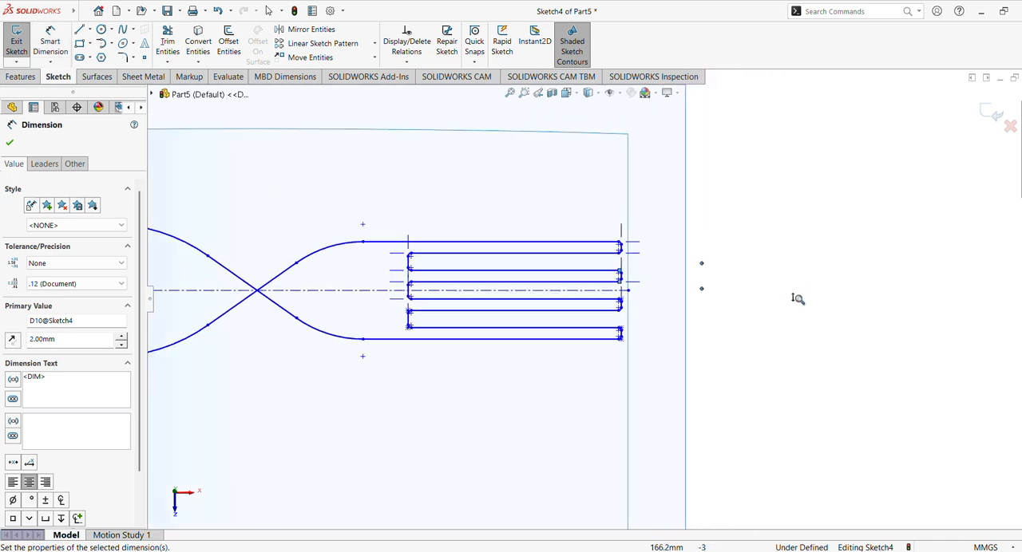
- Undo the last two width changes of the tine just above the centerline and exit the fork sketch
key("ctrl+z")
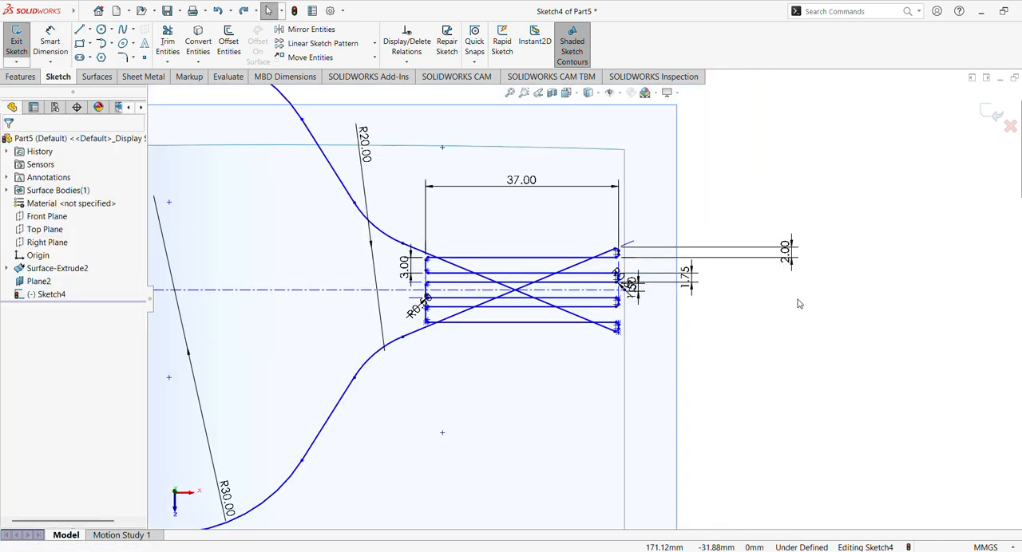
key("ctrl+z")
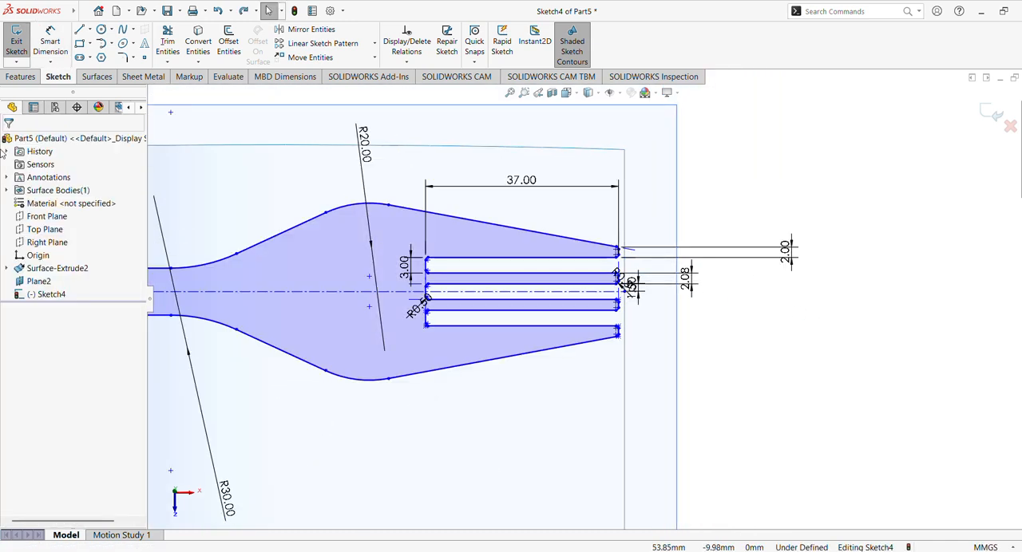
scroll(702, 301, "up", 2)
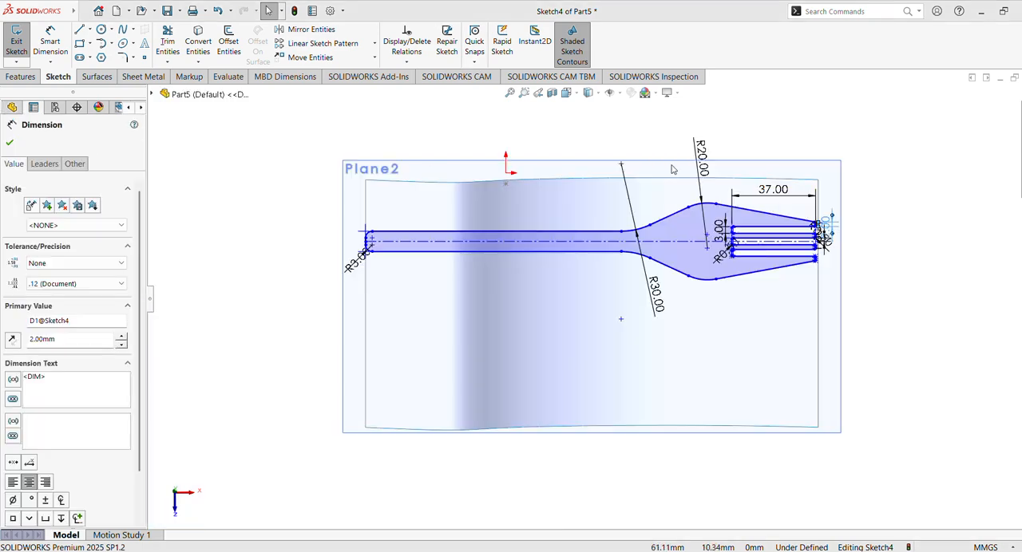
left_click(926, 306)
mouse_move(926, 306)
middle_mouse_down()
mouse_move(903, 154)
mouse_move(923, 292)
mouse_move(934, 294)
mouse_move(946, 271)
middle_mouse_up()
left_click(991, 113)
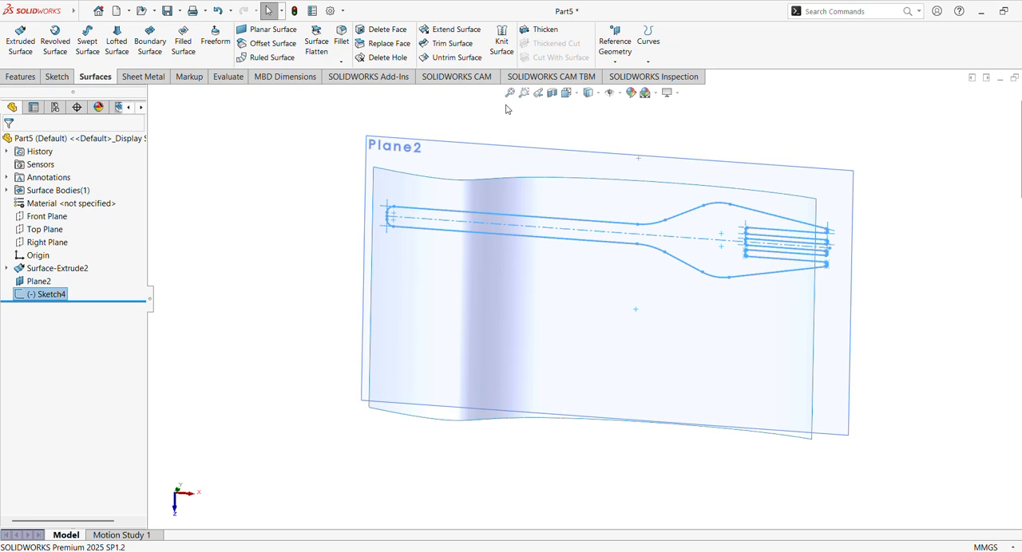
- Project the fork sketch onto the wavy surface as a curve, using Sketch on faces with Reverse projection
left_click(647, 44)
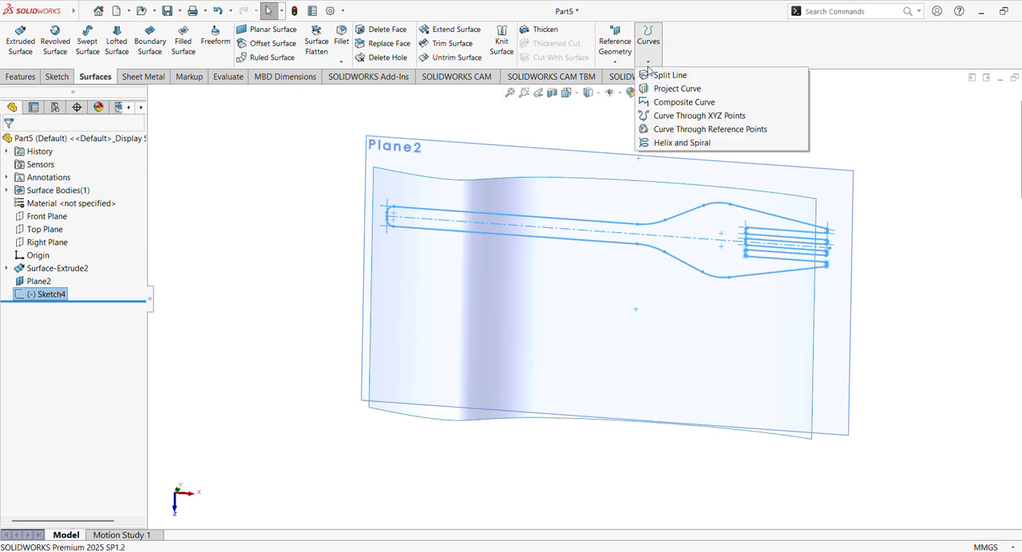
left_click(676, 89)
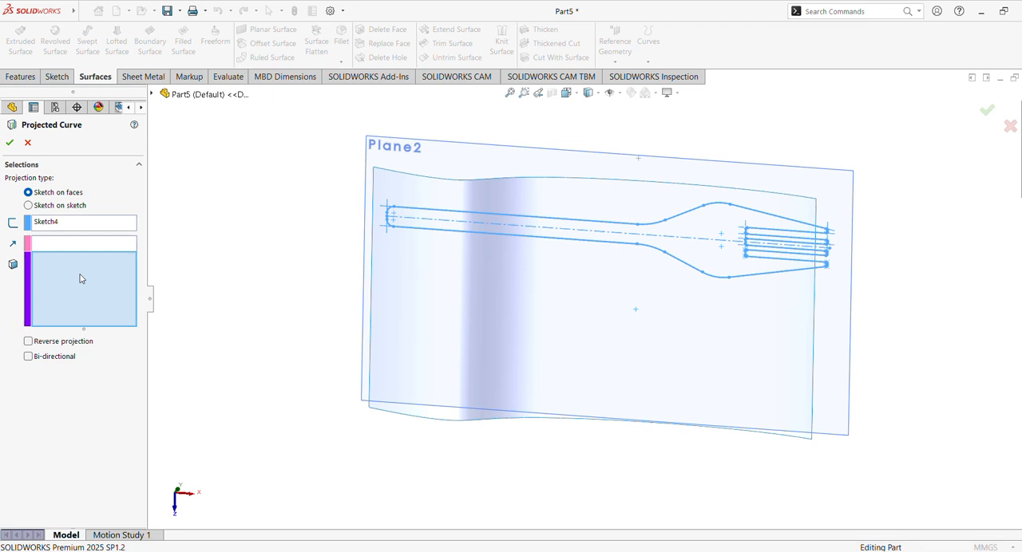
mouse_move(390, 363)
middle_mouse_down()
mouse_move(460, 418)
mouse_move(440, 274)
mouse_move(338, 240)
mouse_move(409, 217)
mouse_move(430, 243)
middle_mouse_up()
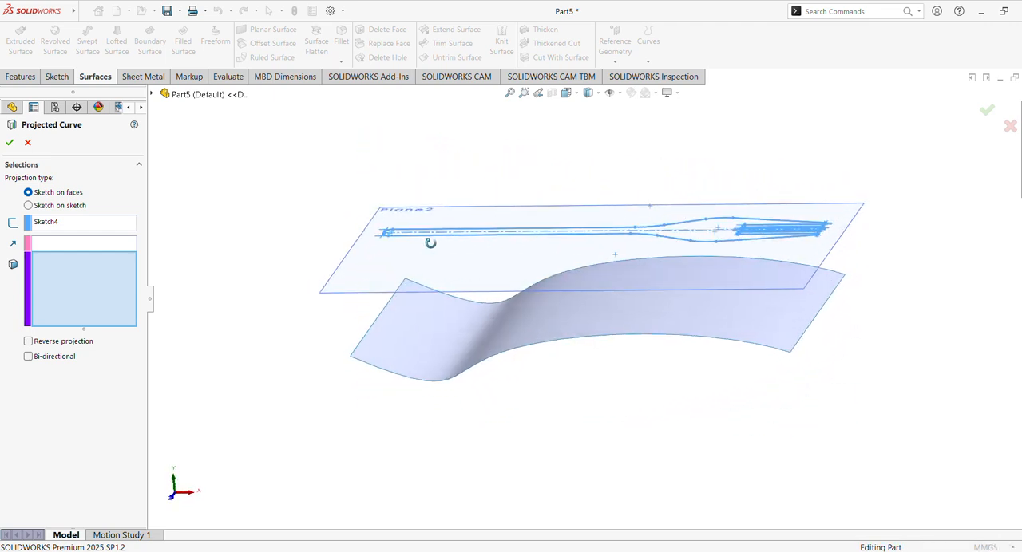
left_click(541, 335)
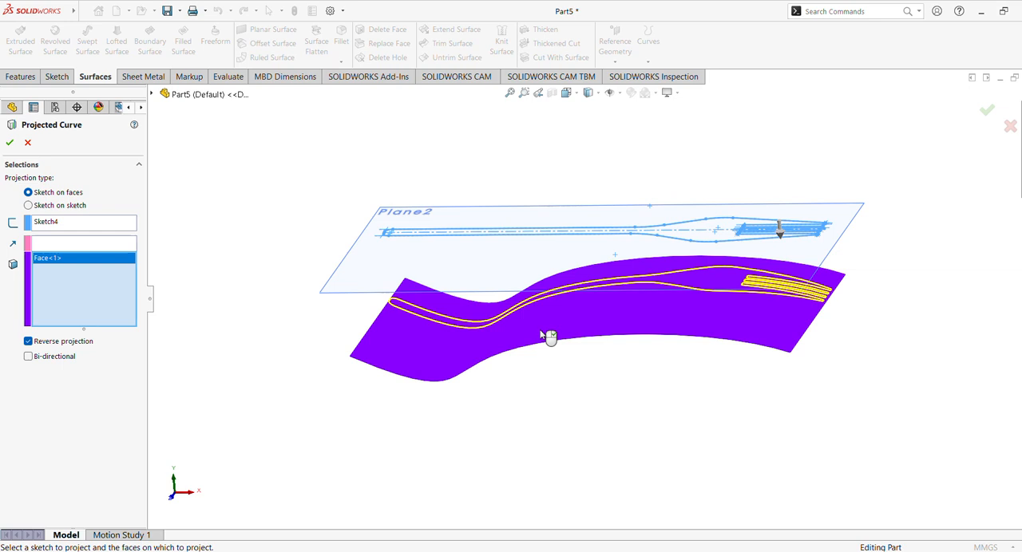
middle_click_drag(549, 336, 554, 316)
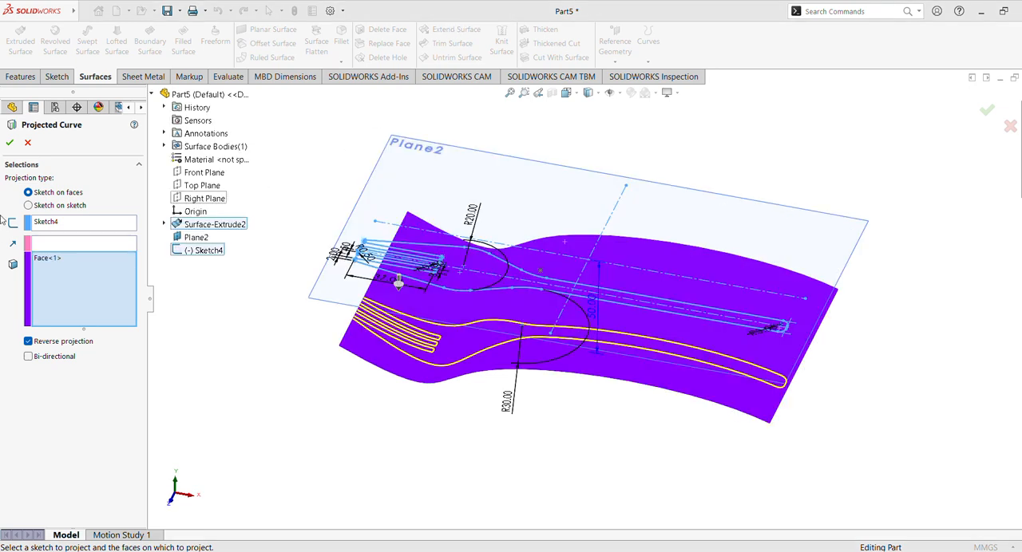
left_click(12, 144)
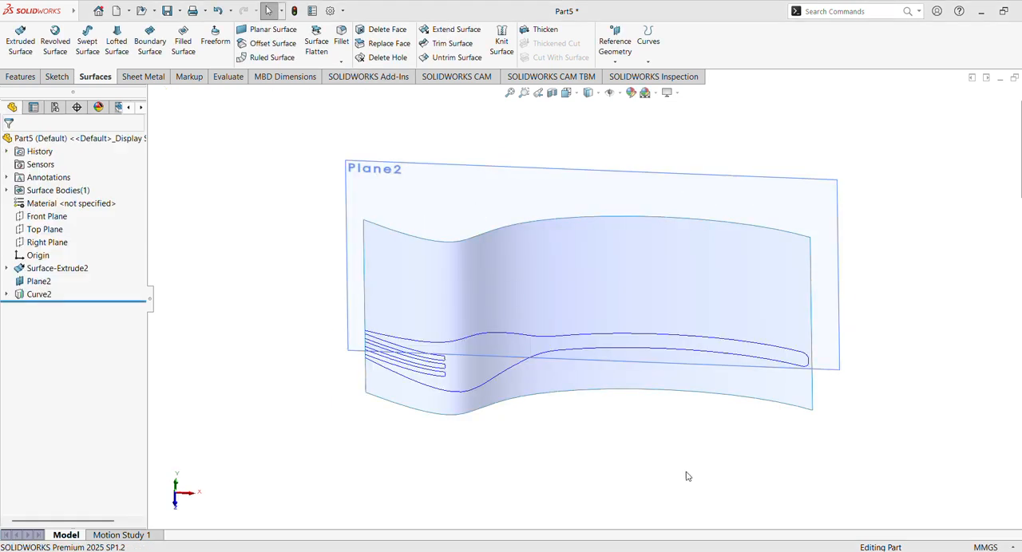
- Try to trim the wavy surface with the projected fork curve, using Remove selections and the Mutual trim type
middle_click_drag(684, 477, 674, 448)
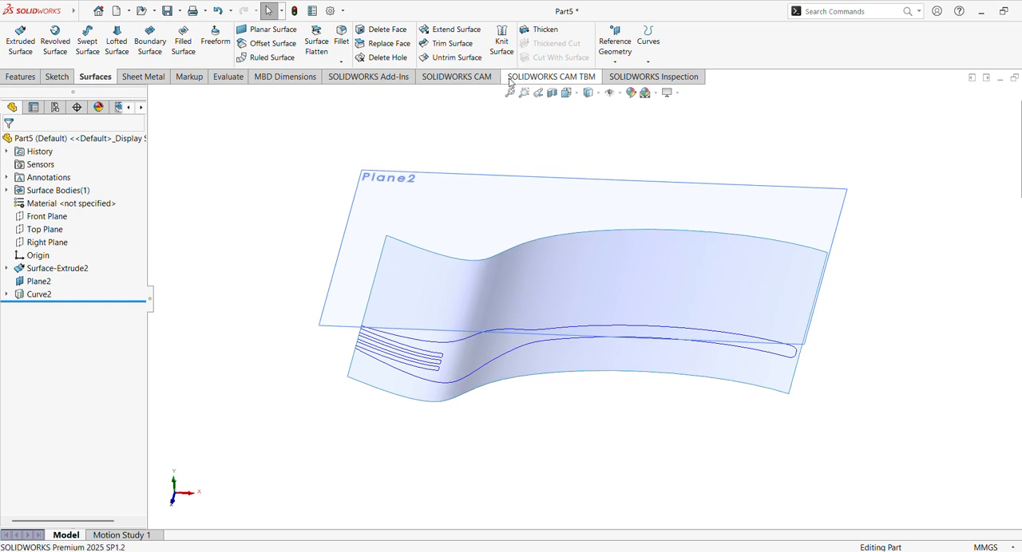
left_click(444, 45)
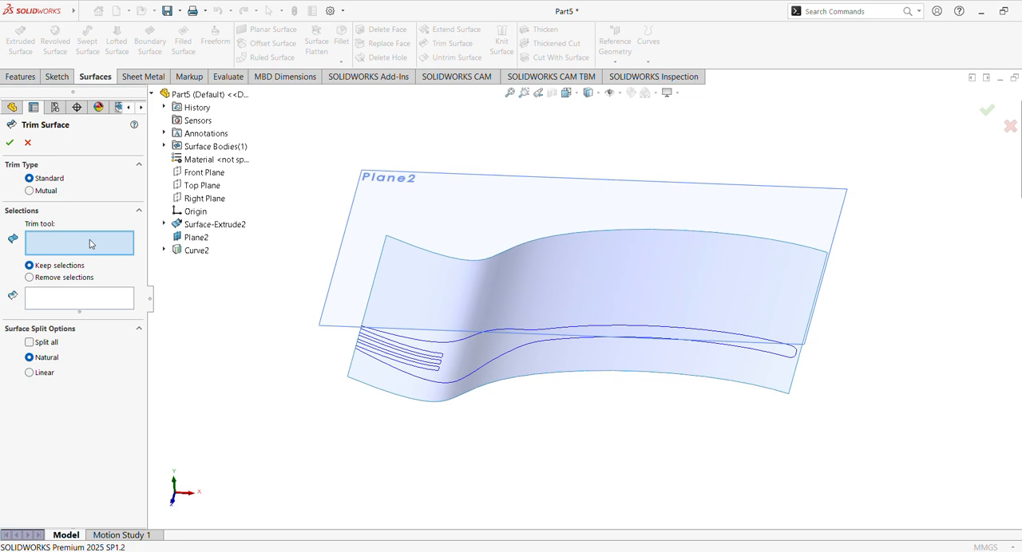
left_click(199, 250)
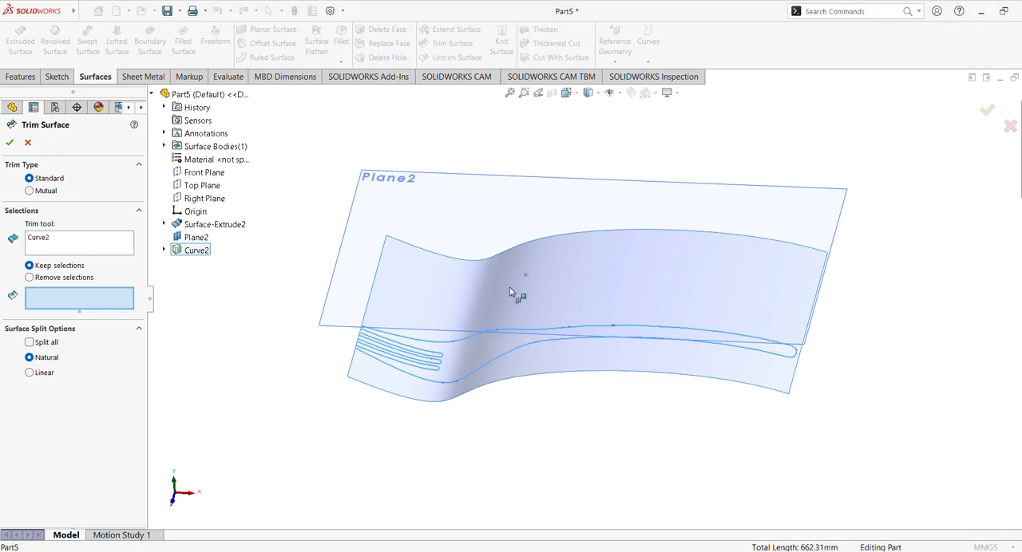
middle_click_drag(486, 290, 679, 381)
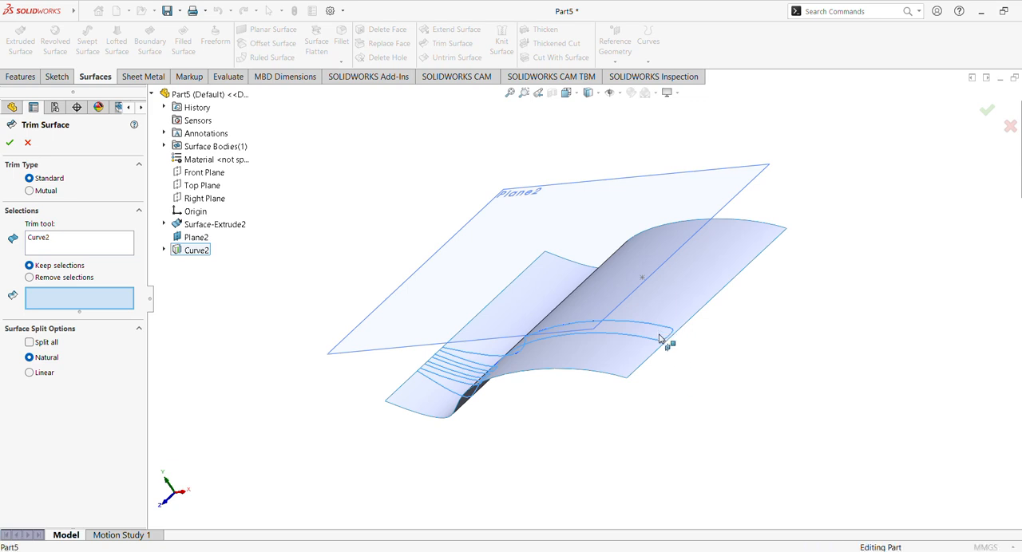
left_click(30, 278)
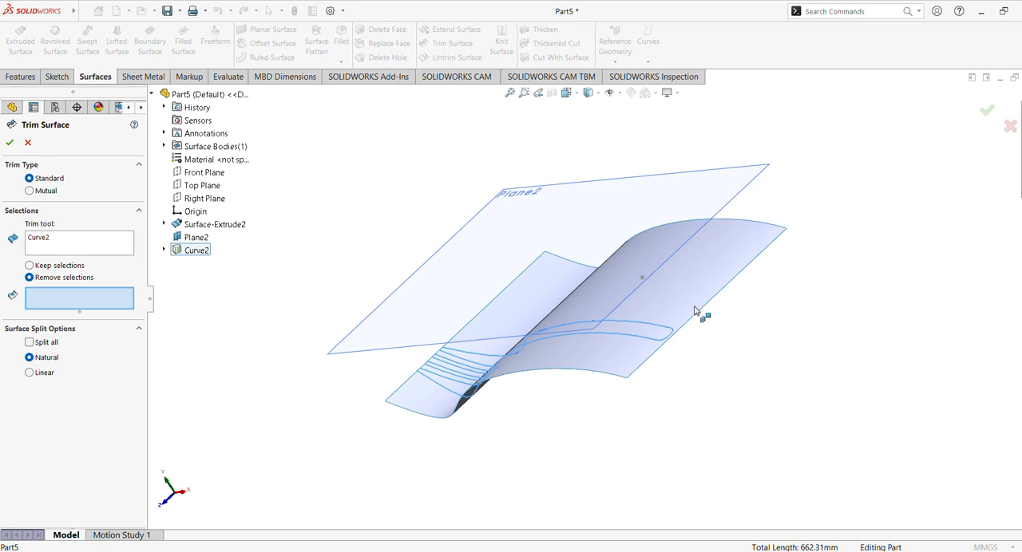
left_click(29, 191)
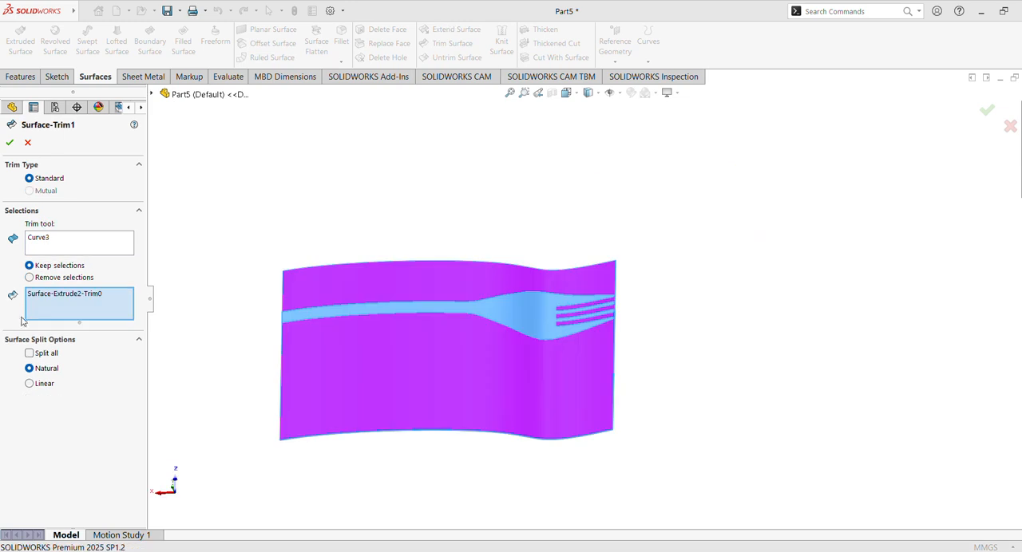
- Set the standard surface trim to Remove selections so the area outside the fork outline is cut away, and apply it
left_click(30, 277)
left_click(9, 142)
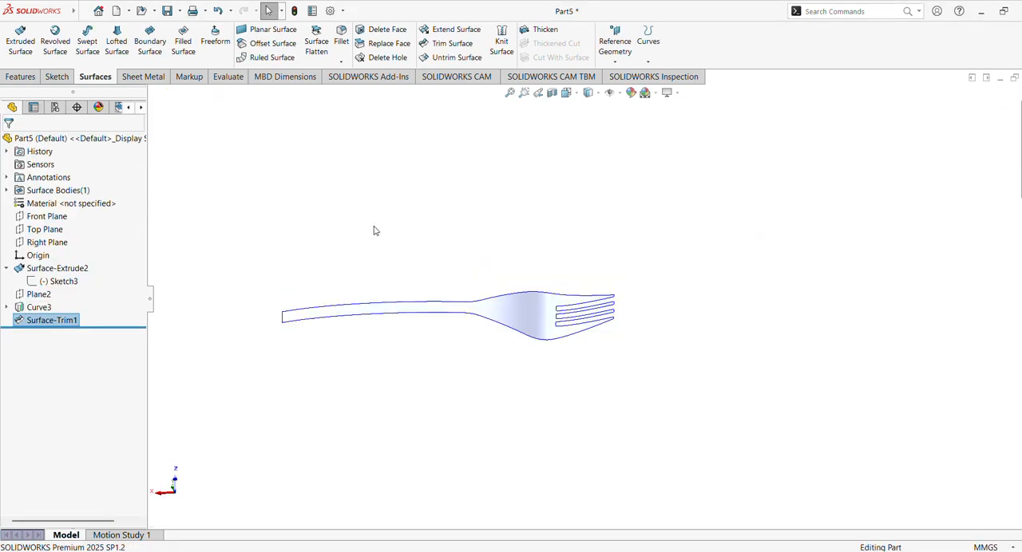
- Start a Thicken feature on the trimmed fork surface and set its thickness to 2.5 mm
middle_click_drag(373, 231, 127, 394)
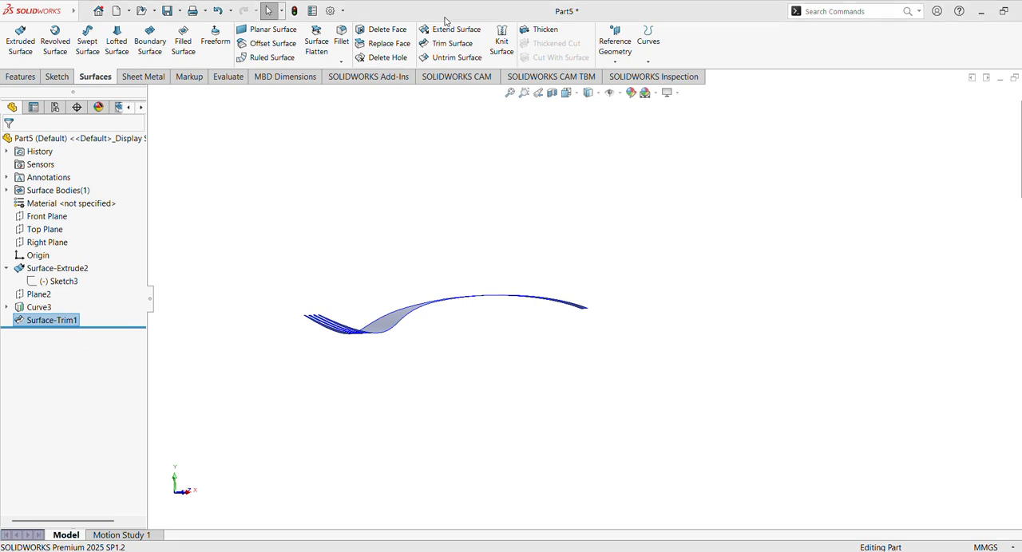
left_click(822, 12)
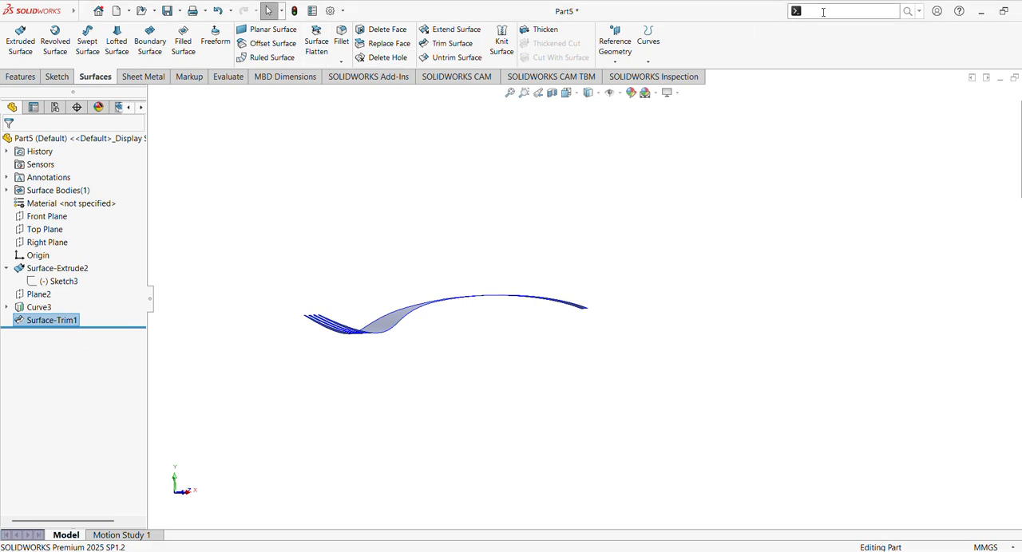
type("thi")
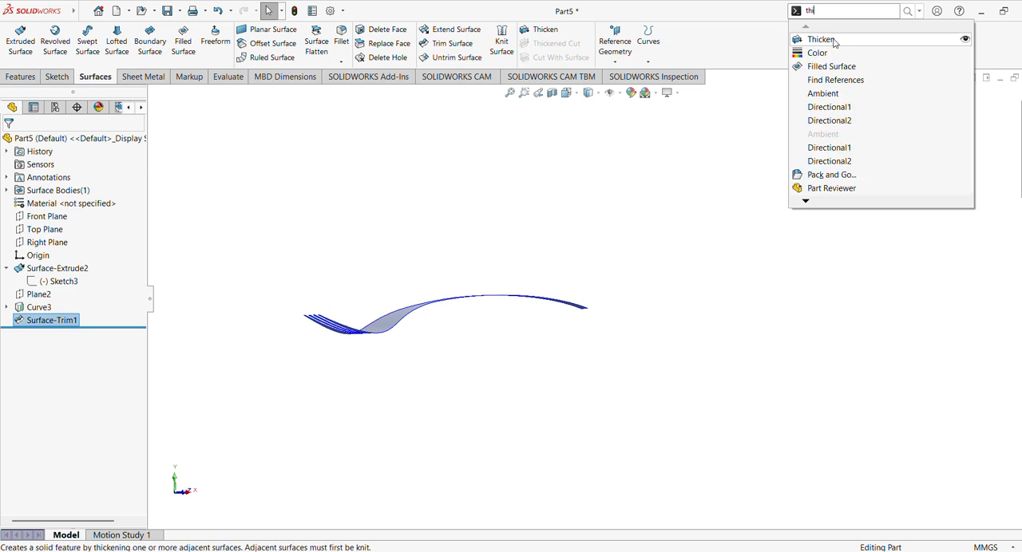
left_click(822, 40)
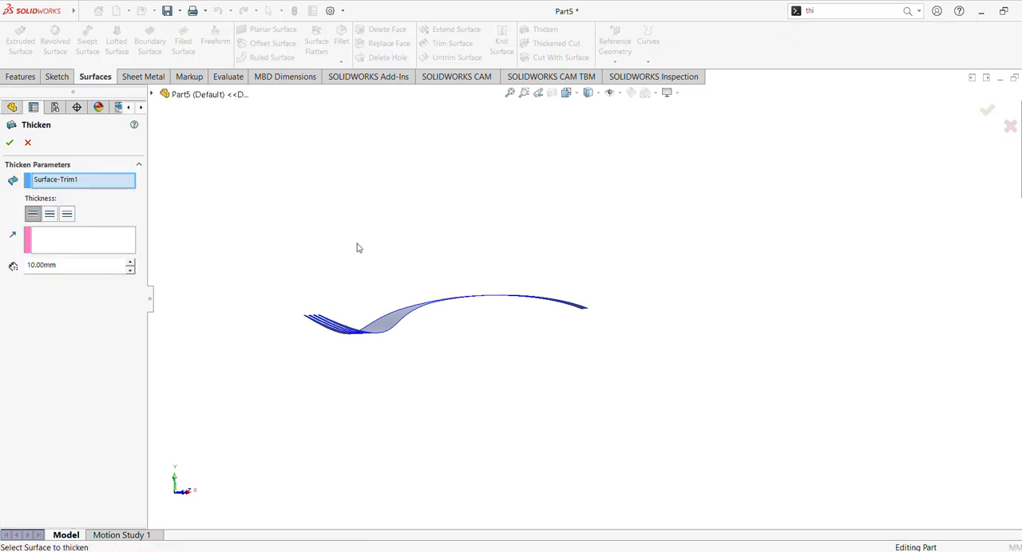
mouse_move(356, 247)
middle_mouse_down()
mouse_move(278, 370)
mouse_move(331, 446)
mouse_move(363, 357)
mouse_move(331, 260)
mouse_move(330, 235)
mouse_move(340, 235)
middle_mouse_up()
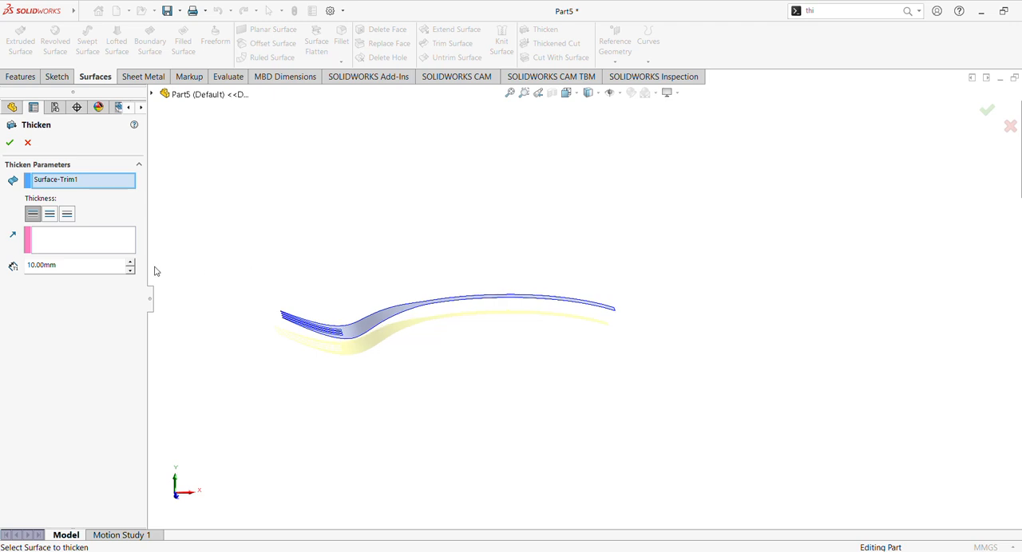
double_click(72, 264)
type("2.5")
key("Return")
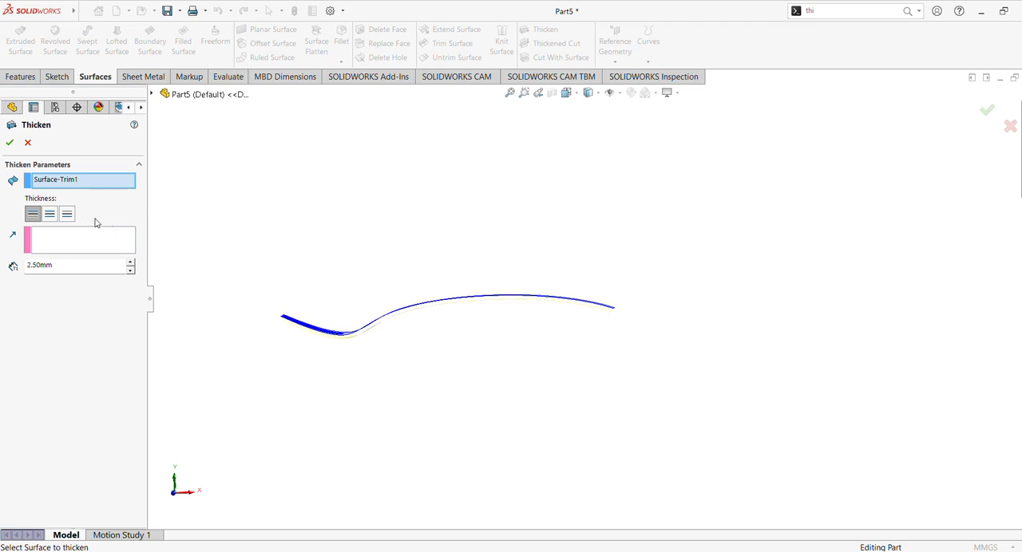
- Compare the thickening directions, choose the one that adds material above the fork surface, and complete the Thicken feature
left_click(49, 214)
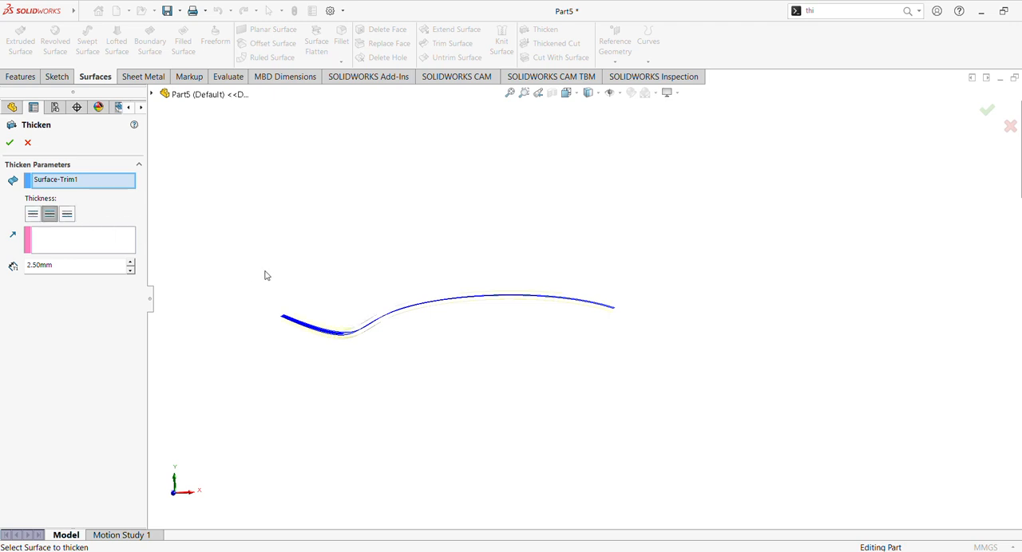
left_click(33, 214)
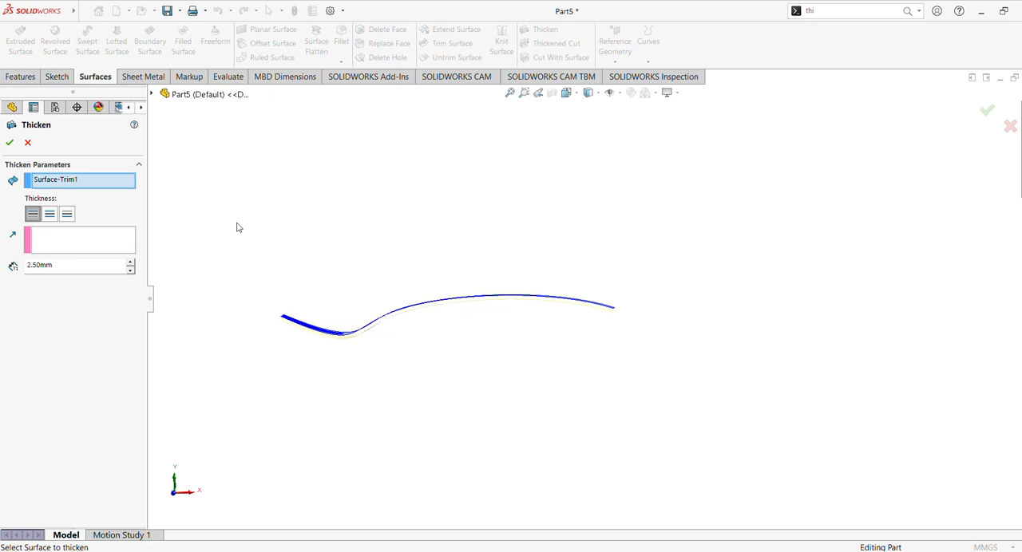
left_click(69, 215)
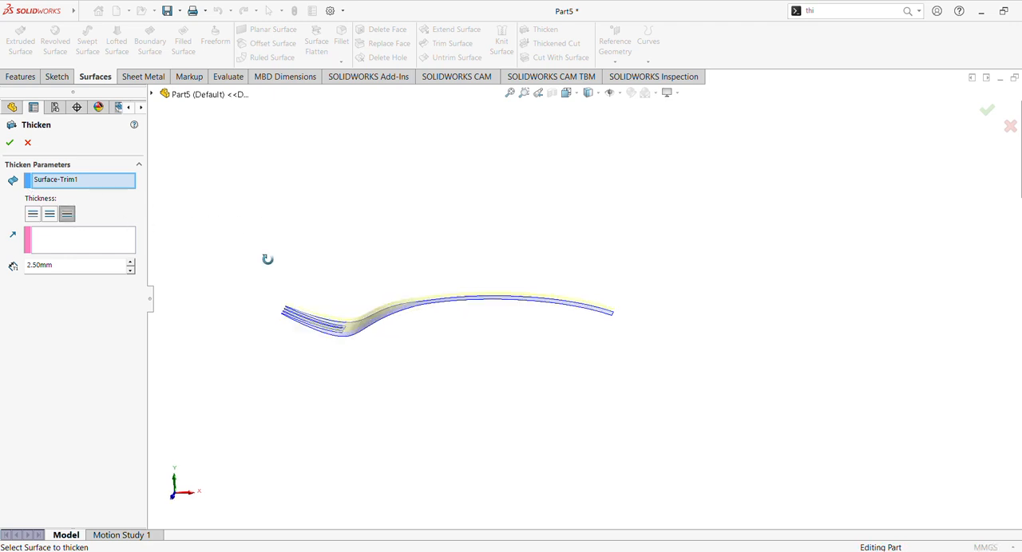
left_click(9, 142)
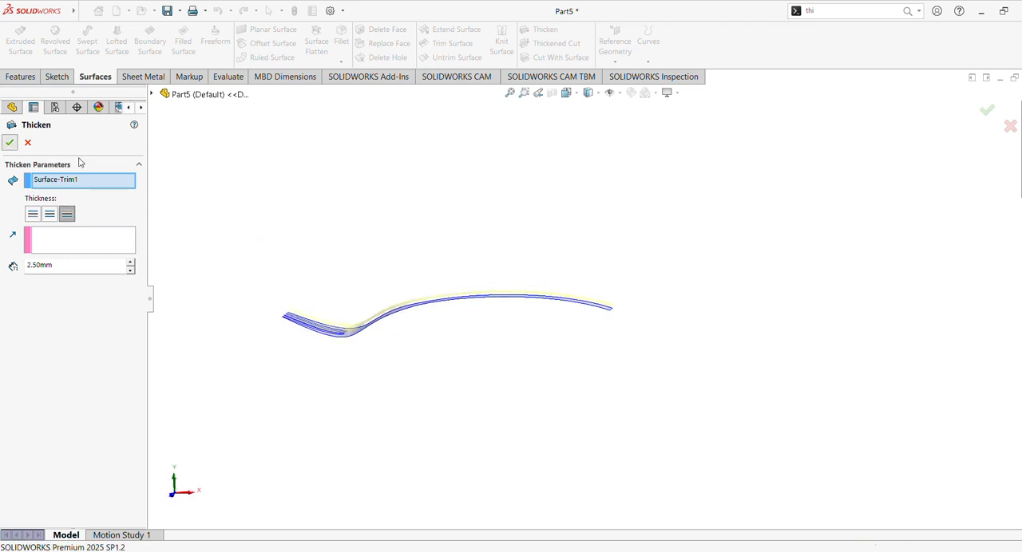
- Show the fork outline sketch beneath the projected curve to compare it with the thickened fork, and hide it again
middle_click_drag(301, 230, 321, 297)
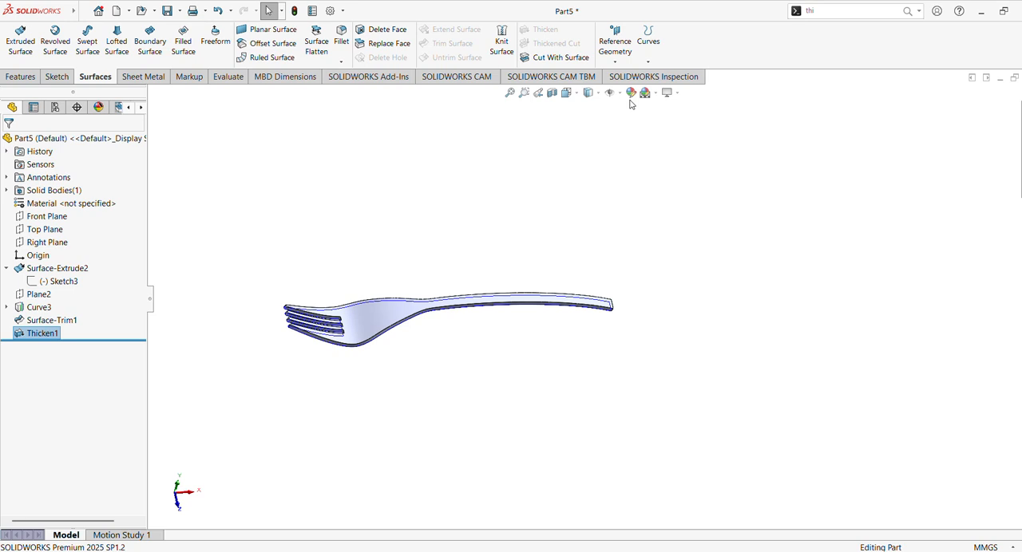
left_click(510, 93)
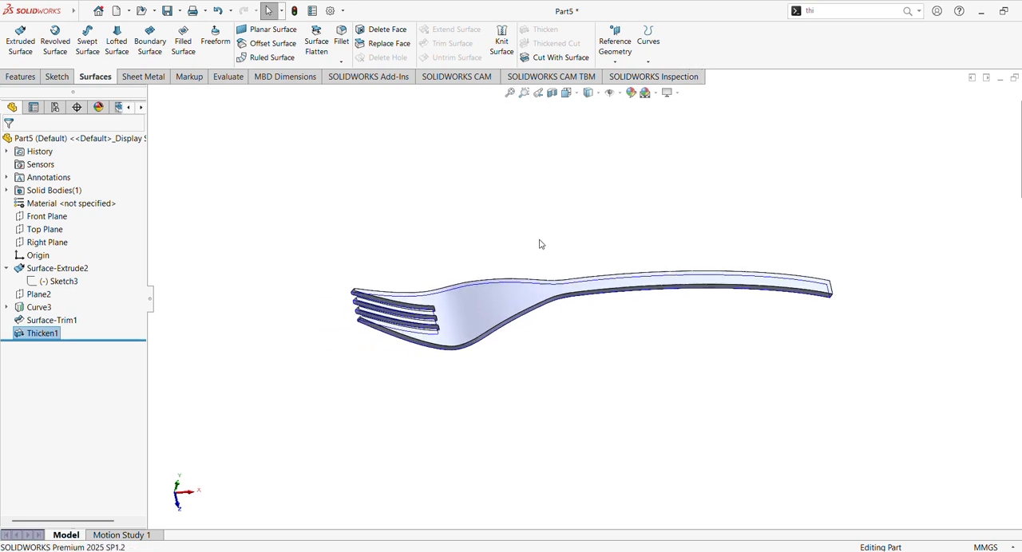
middle_click_drag(538, 244, 514, 251)
left_click(234, 311)
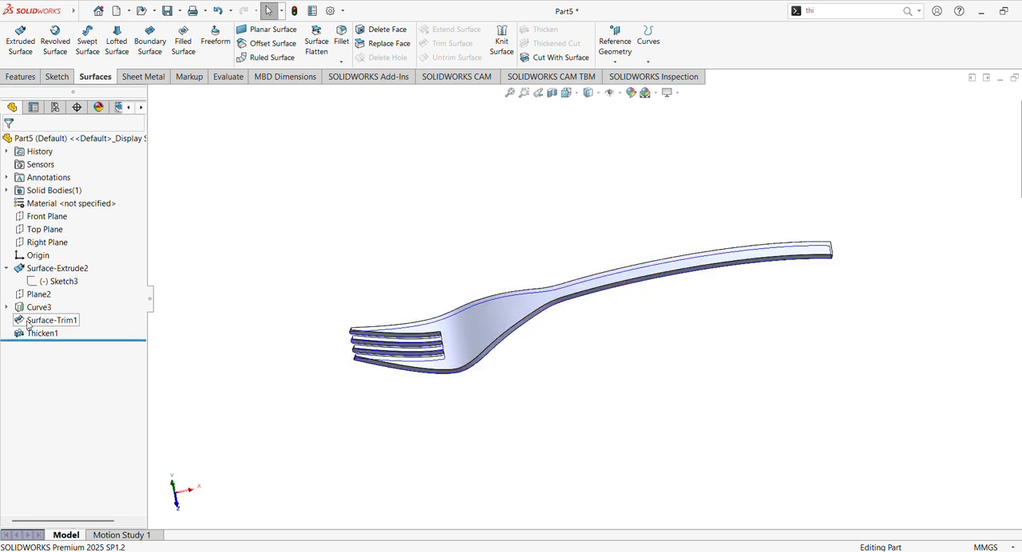
left_click(7, 307)
left_click(53, 320)
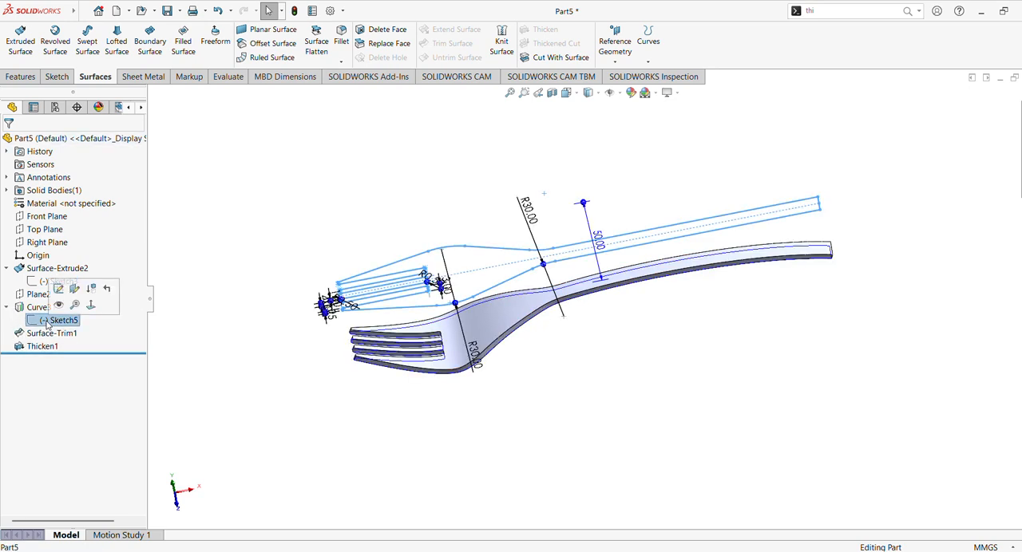
left_click(221, 255)
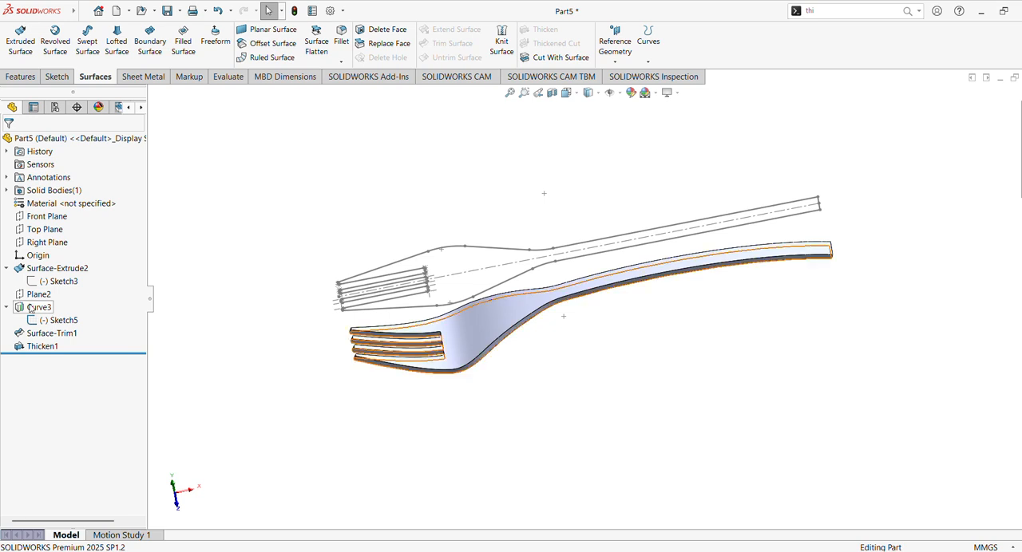
left_click(55, 320)
left_click(80, 292)
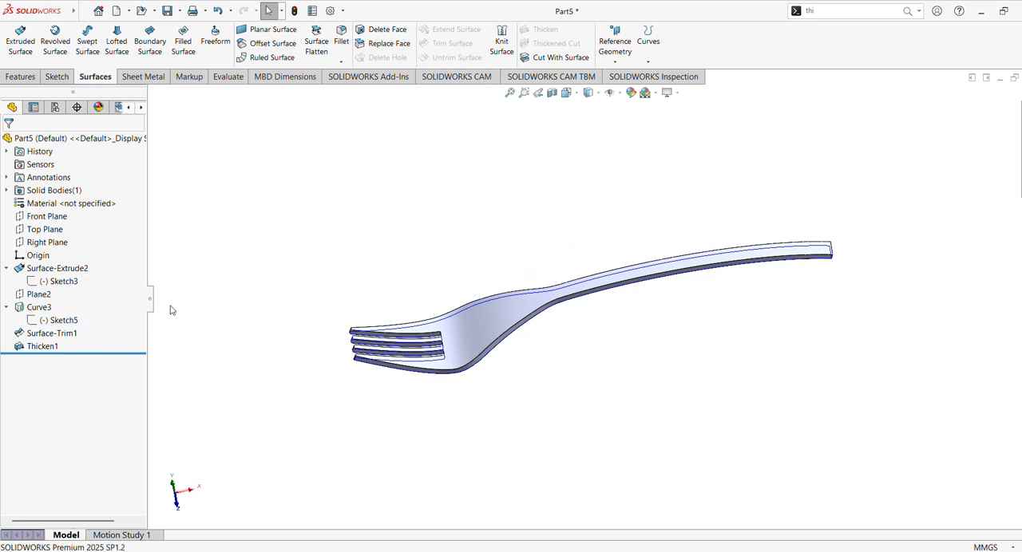
middle_click_drag(314, 306, 310, 392)
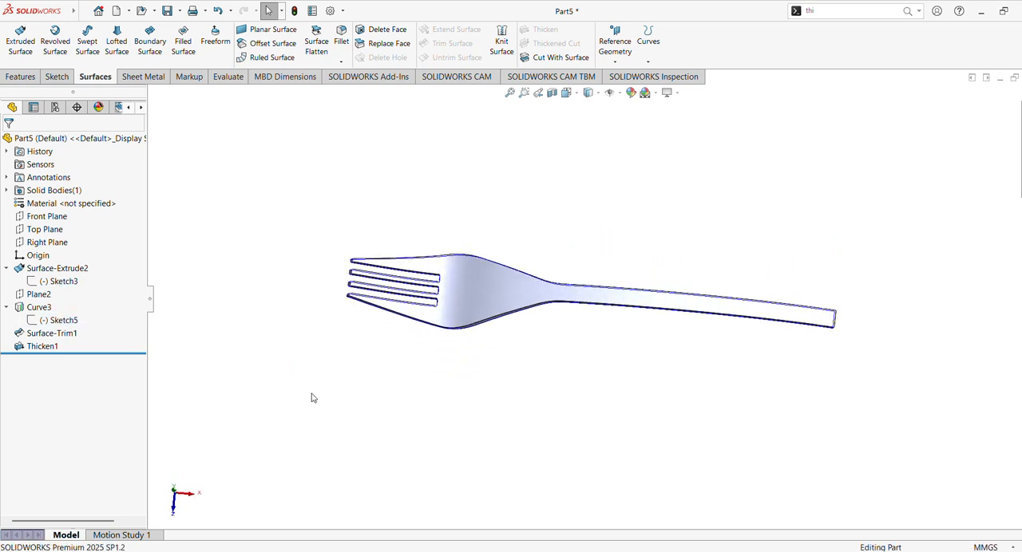
middle_click_drag(375, 363, 561, 280, "shift")
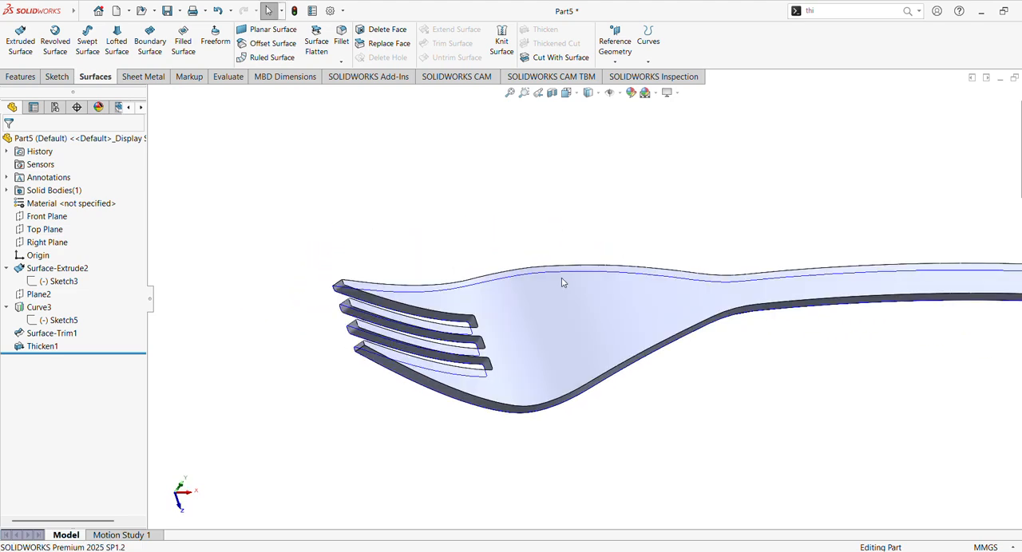
- Hide the projected fork outline curve so only the thickened fork body is displayed
left_click(517, 281)
left_click(521, 280)
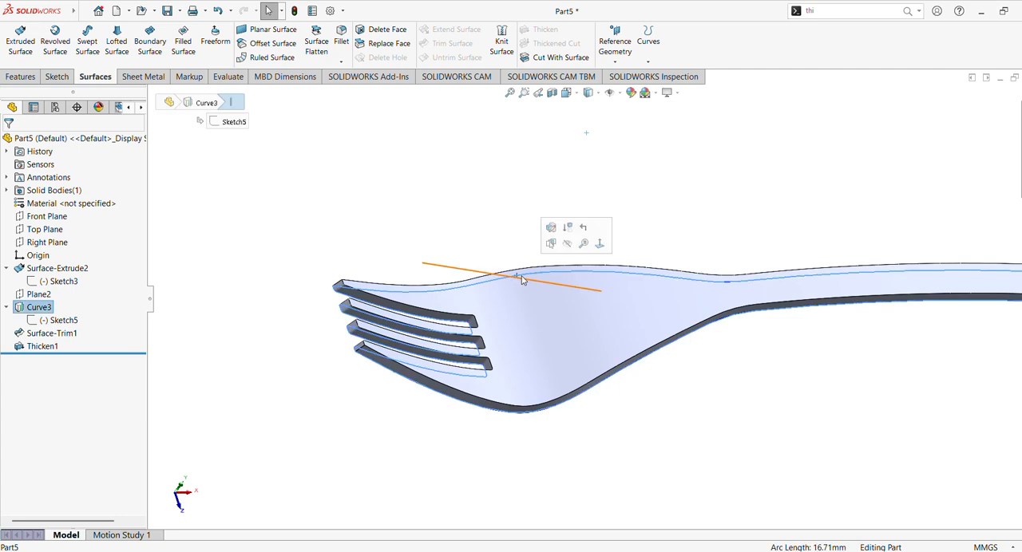
left_click(568, 244)
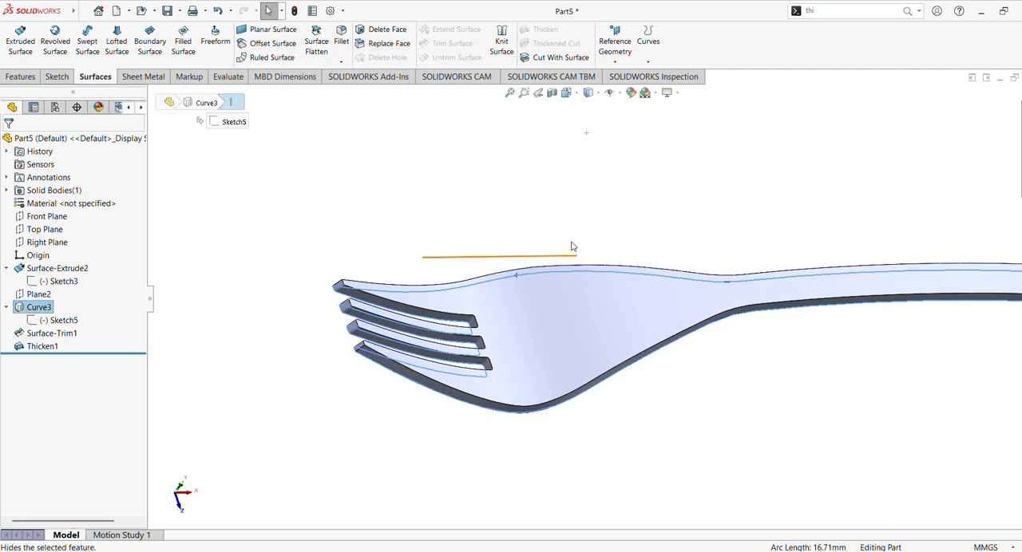
middle_click_drag(497, 242, 433, 292)
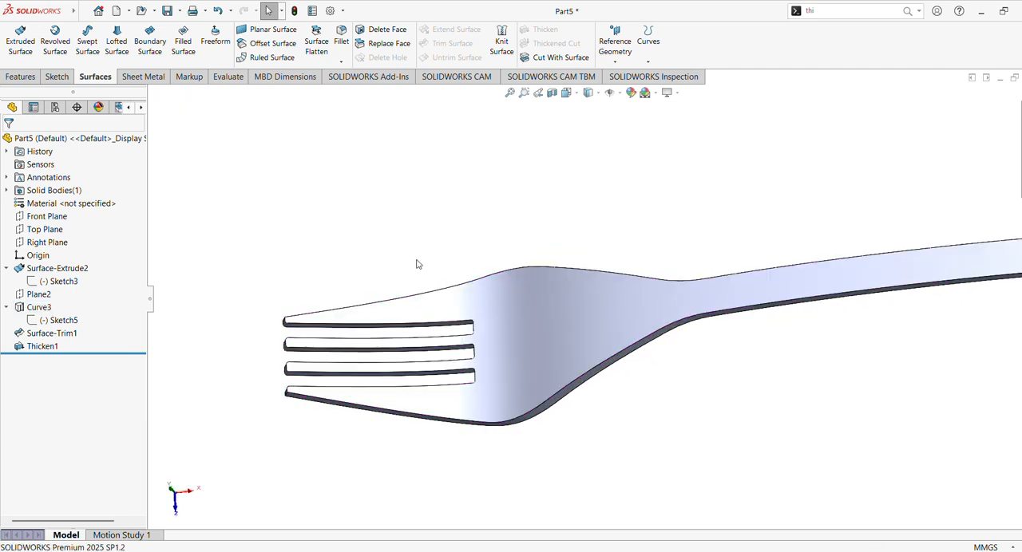
mouse_move(445, 248)
middle_mouse_down("ctrl")
mouse_move(447, 276)
mouse_move(398, 231)
mouse_move(424, 252)
mouse_move(440, 237)
middle_mouse_up("ctrl")
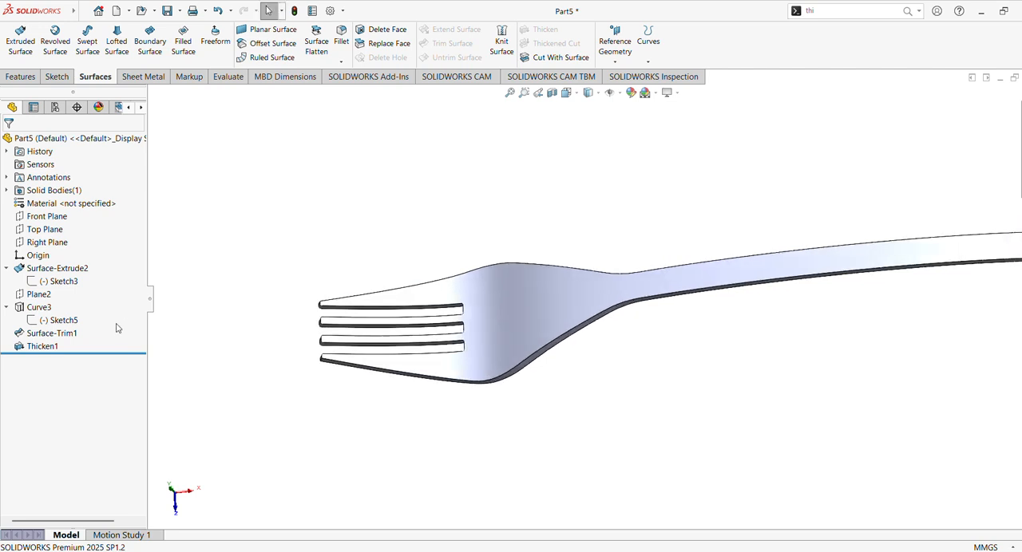
- Start a constant-size Fillet with a symmetric radius of 0.5 mm
middle_click_drag(736, 198, 525, 489, "shift")
middle_click_drag(507, 260, 508, 336)
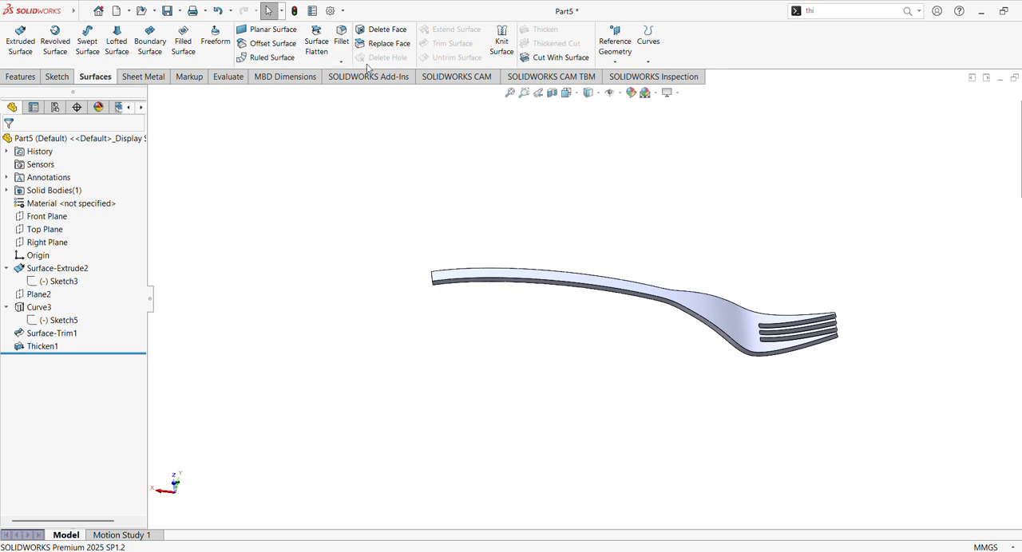
left_click(344, 35)
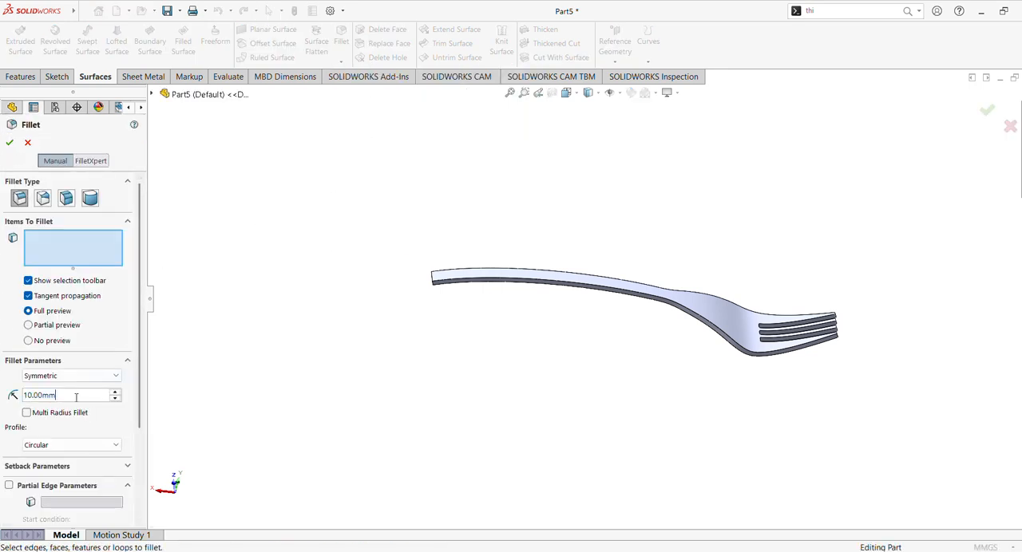
type("0.5")
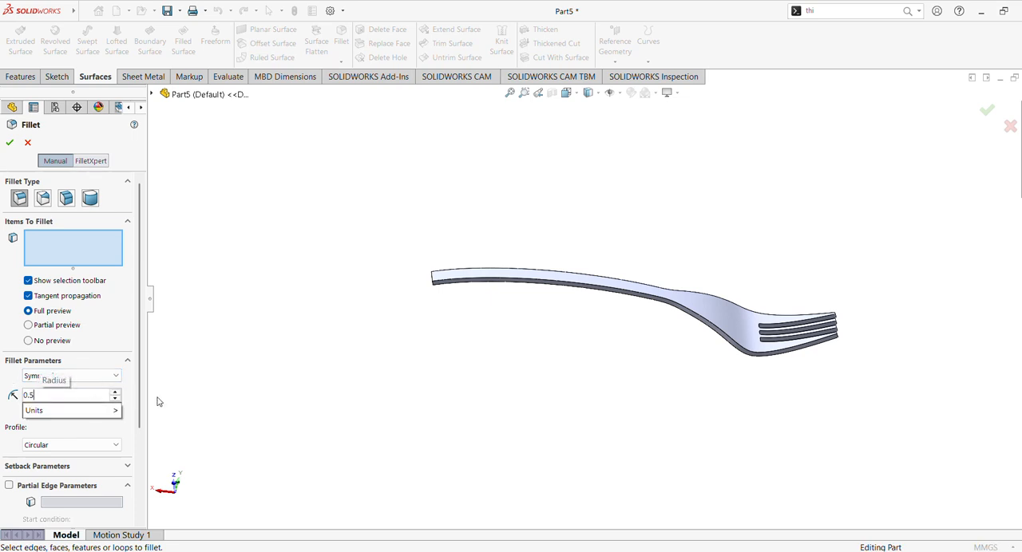
key("Return")
scroll(239, 340, "down", 5)
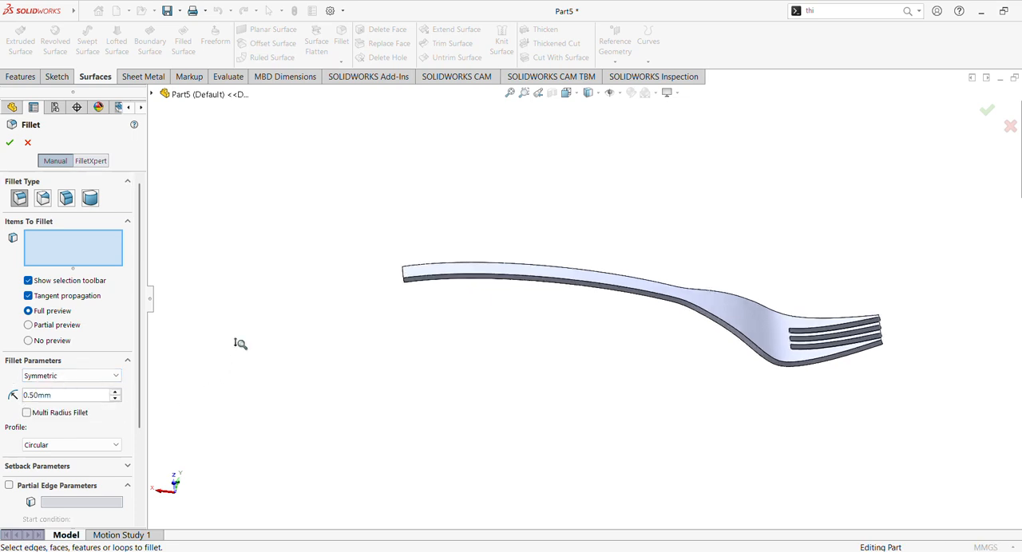
- Select the two short thickness edges at the corners of the handle's end as the edges to fillet
middle_click_drag(265, 320, 270, 269)
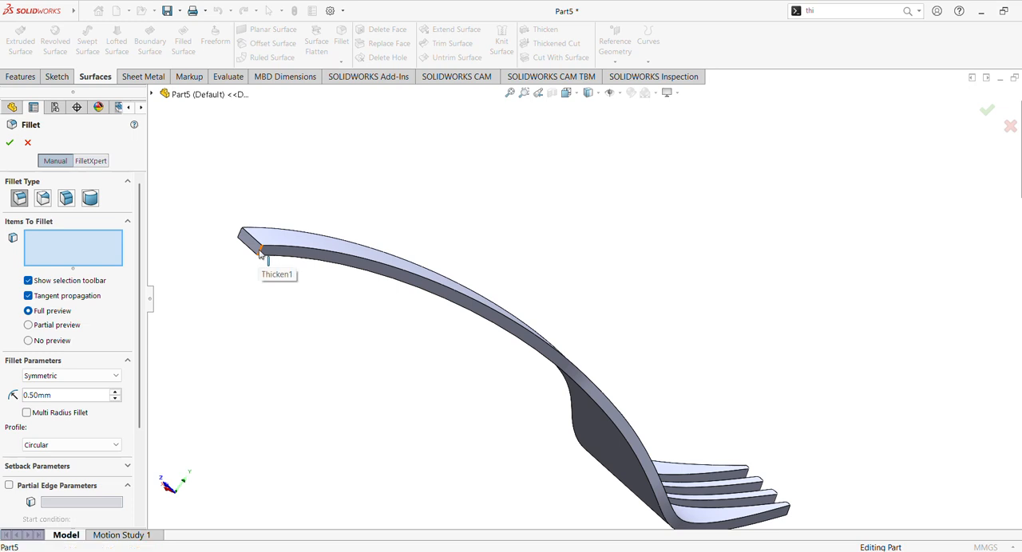
left_click(256, 257)
middle_click_drag(256, 257, 263, 279)
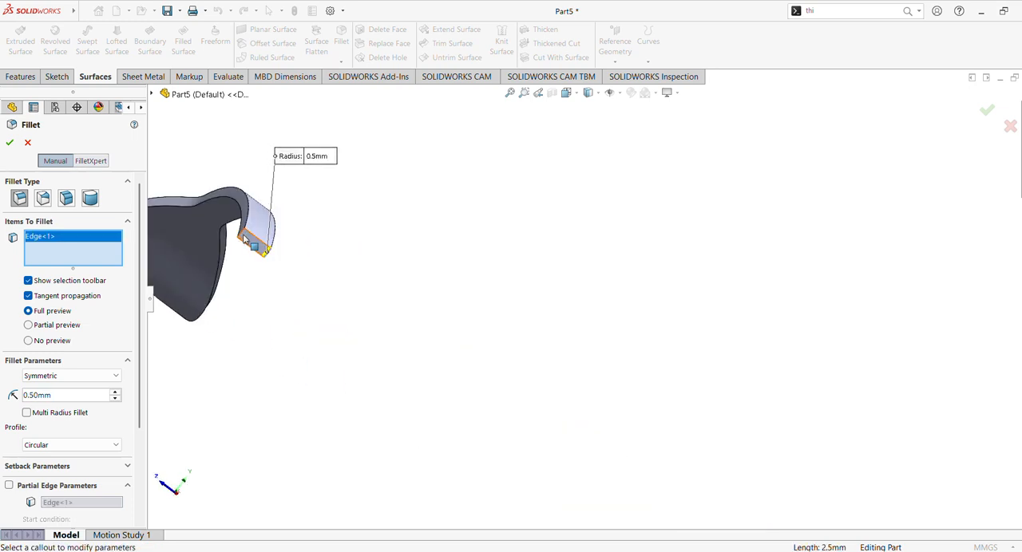
middle_click_drag(242, 236, 483, 330)
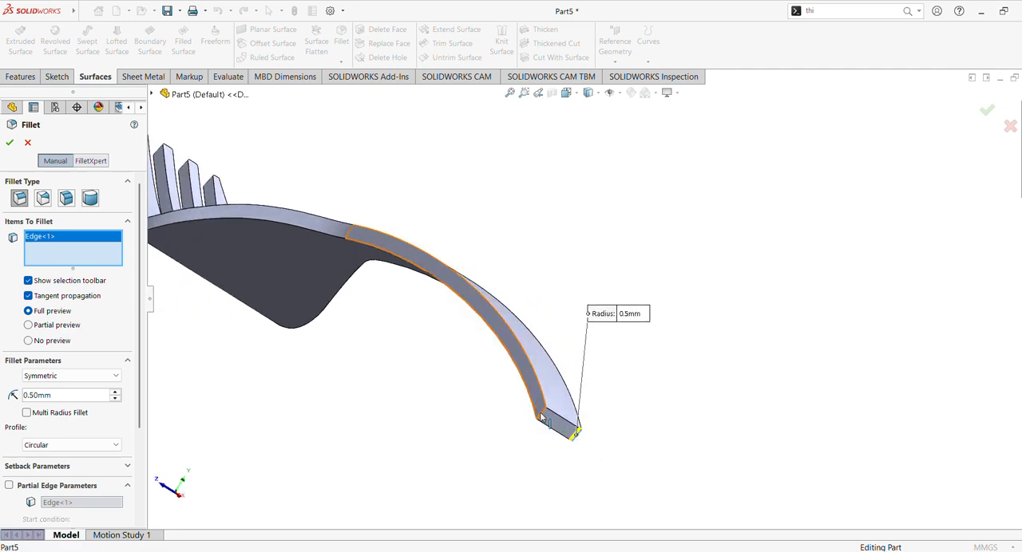
left_click(557, 347)
middle_click_drag(558, 347, 443, 306)
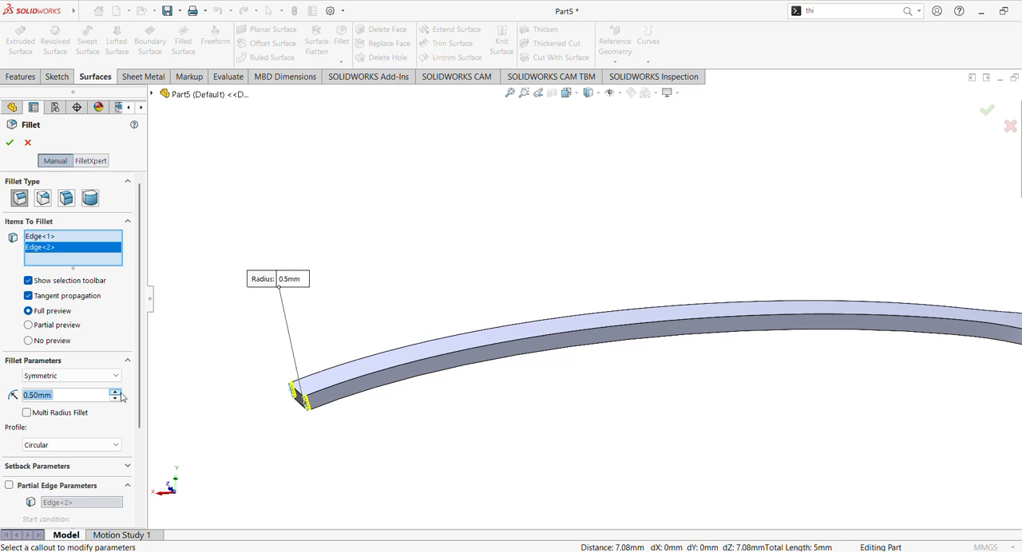
- Try fillet radii of 1 mm and 1.5 mm on the handle-end corners and compare the previews
left_click(120, 393)
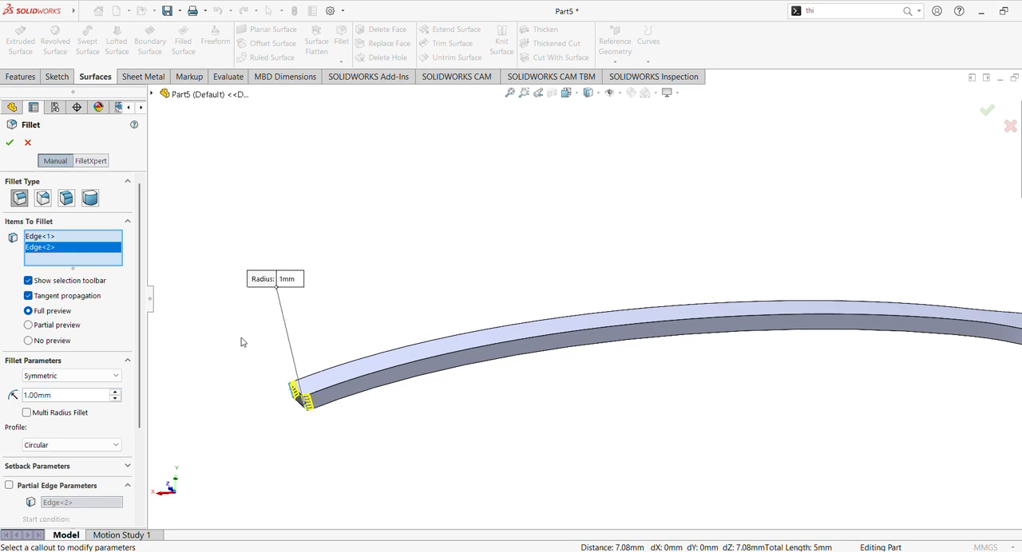
middle_click_drag(243, 342, 247, 468)
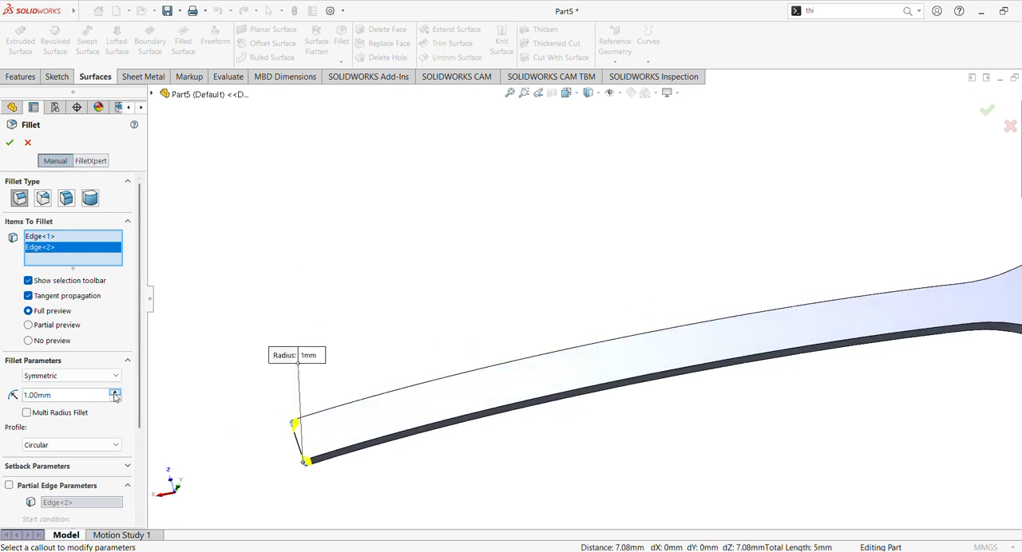
left_click_drag(85, 395, 13, 396)
type("1.5")
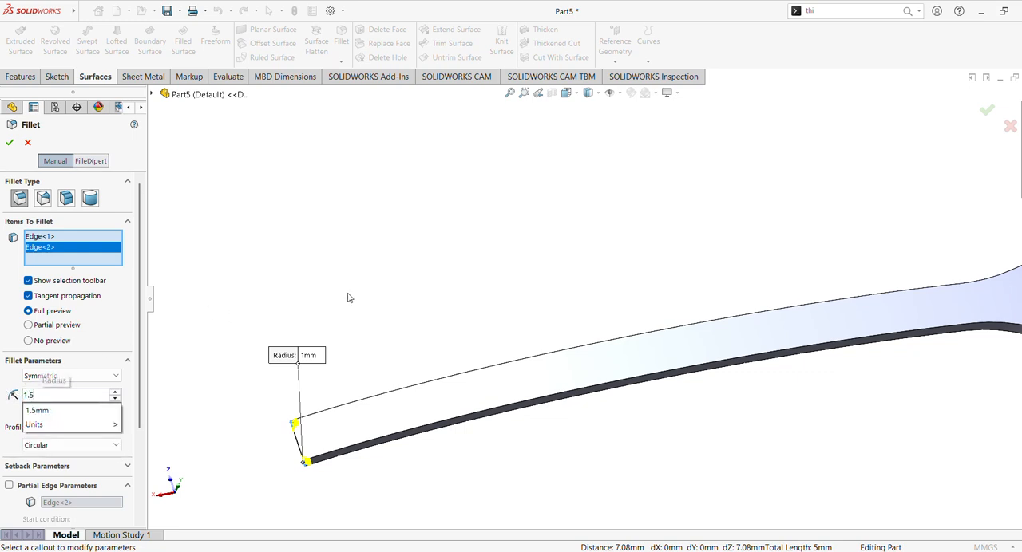
key("Return")
middle_click_drag(348, 294, 347, 349)
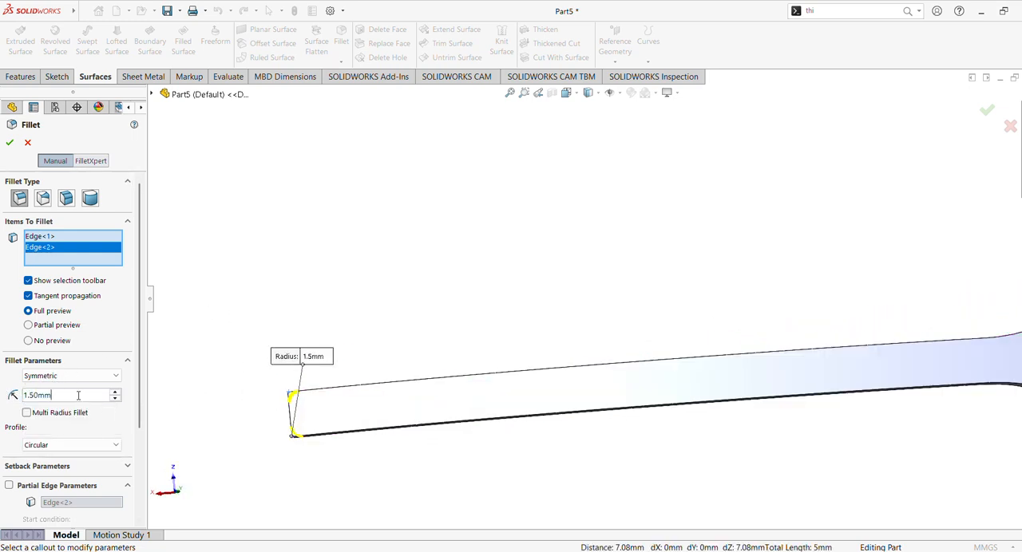
- Set the fillet radius of the handle-end corners to 2 mm and complete the fillet
left_click_drag(78, 396, 7, 398)
type("2")
key("Return")
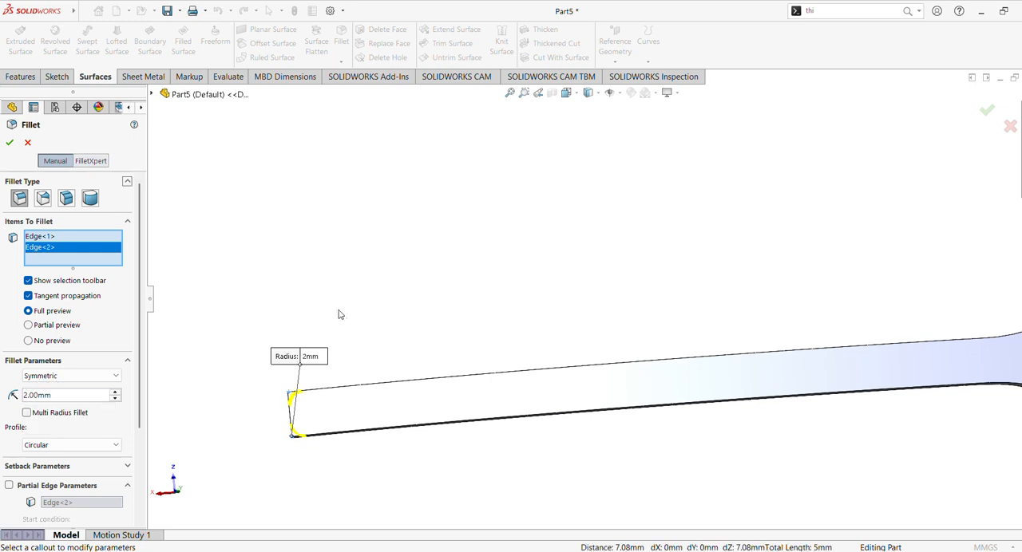
left_click(11, 142)
middle_click_drag(411, 245, 463, 186)
scroll(466, 186, "up", 3)
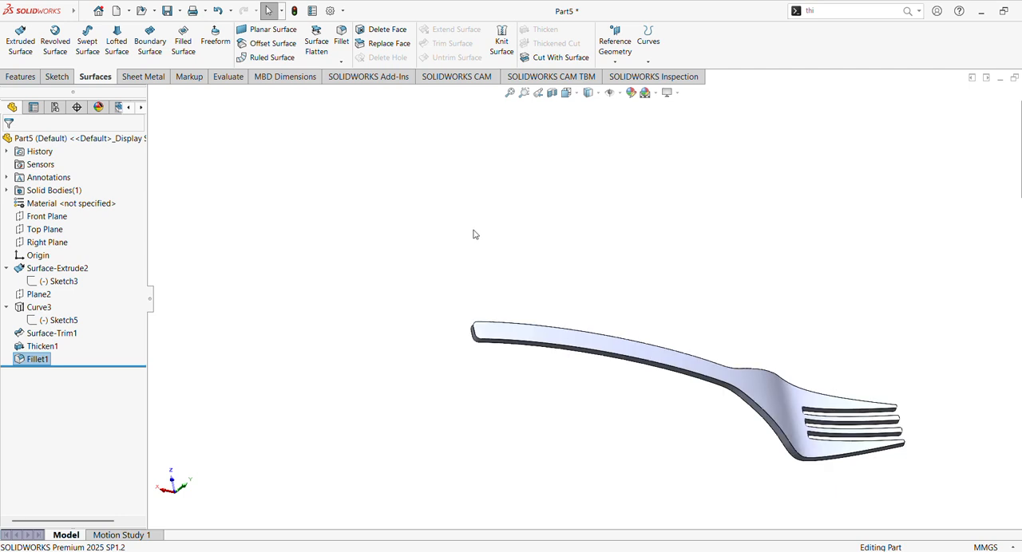
left_click(509, 93)
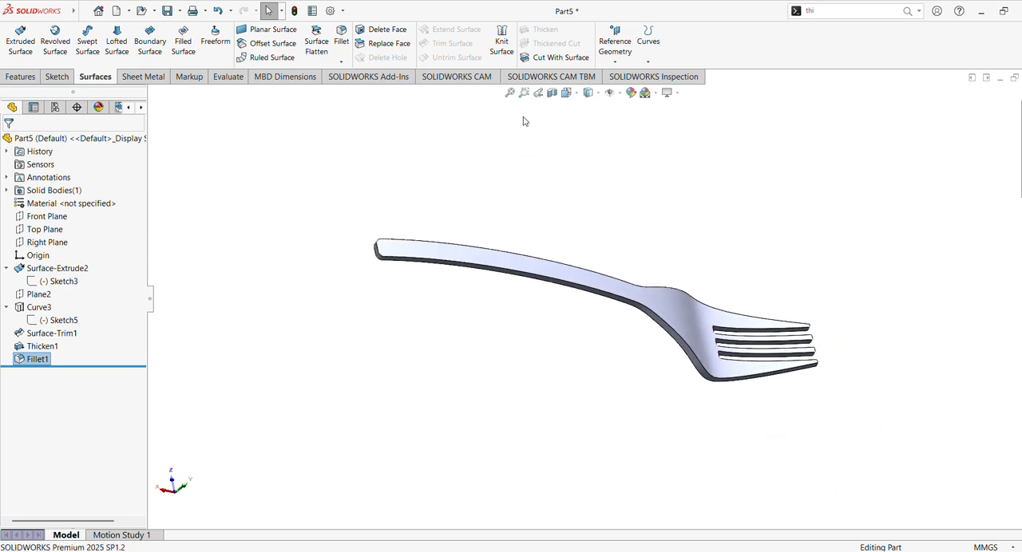
- Apply the satin finish stainless steel appearance from the Metal > Steel appearances to the fork
middle_click_drag(641, 243, 413, 447)
left_click(1021, 174)
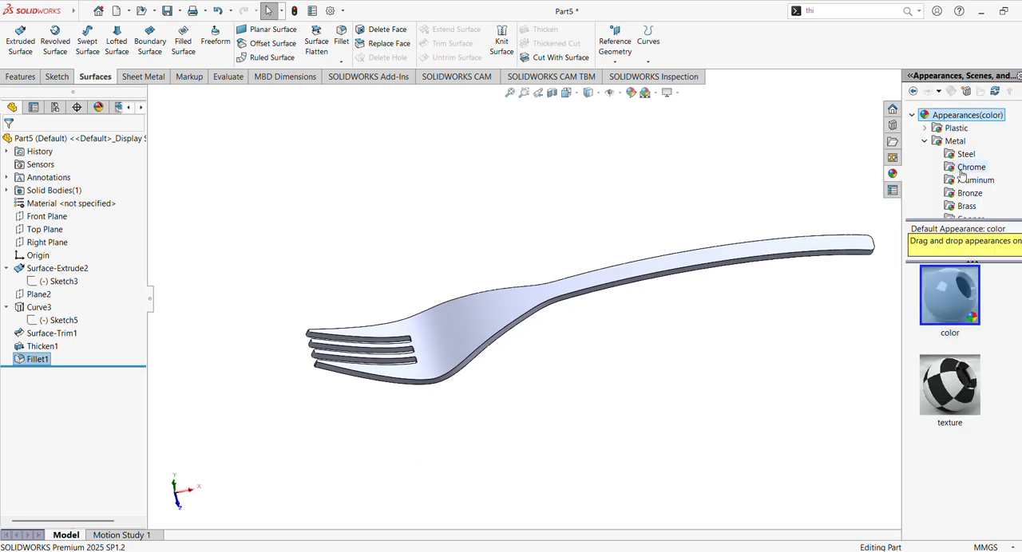
left_click(955, 141)
left_click(965, 154)
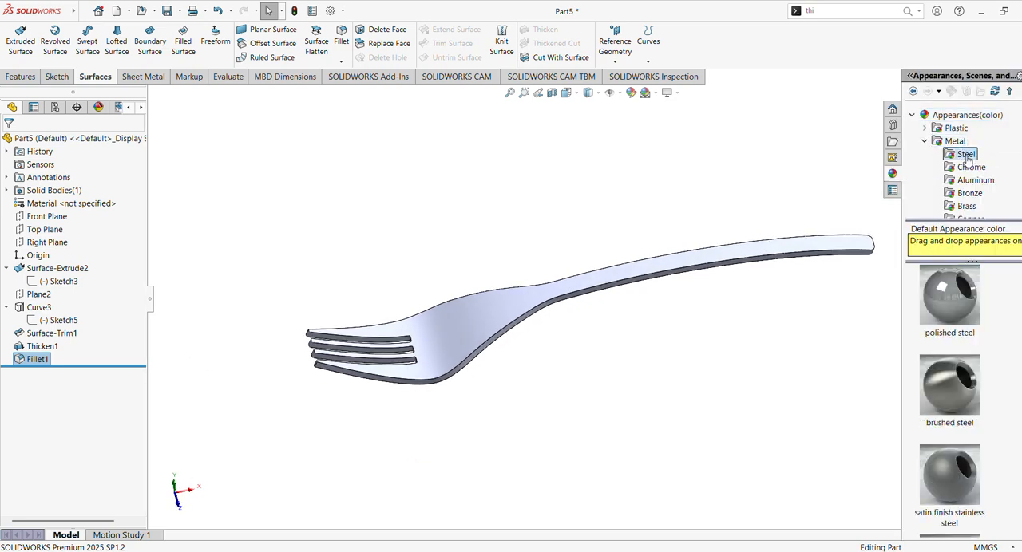
scroll(949, 399, "down", 5)
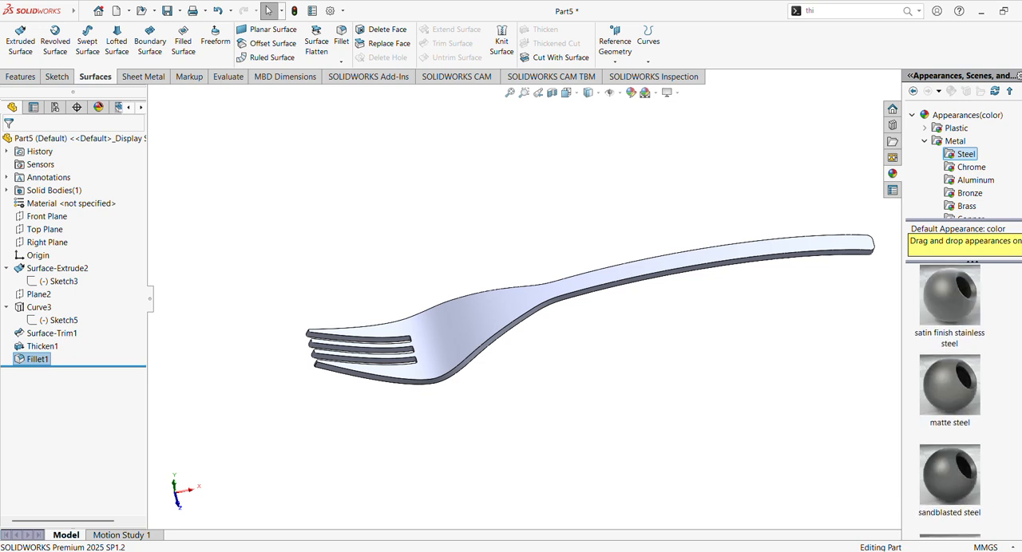
scroll(949, 399, "up", 5)
scroll(949, 399, "up", 1)
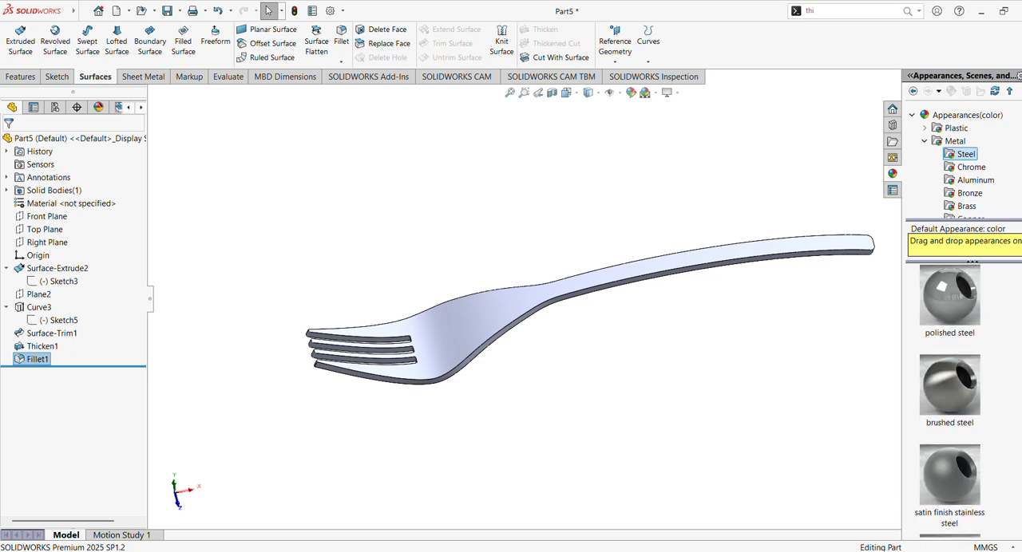
left_click(956, 483)
left_click_drag(954, 482, 737, 254)
left_click(736, 251)
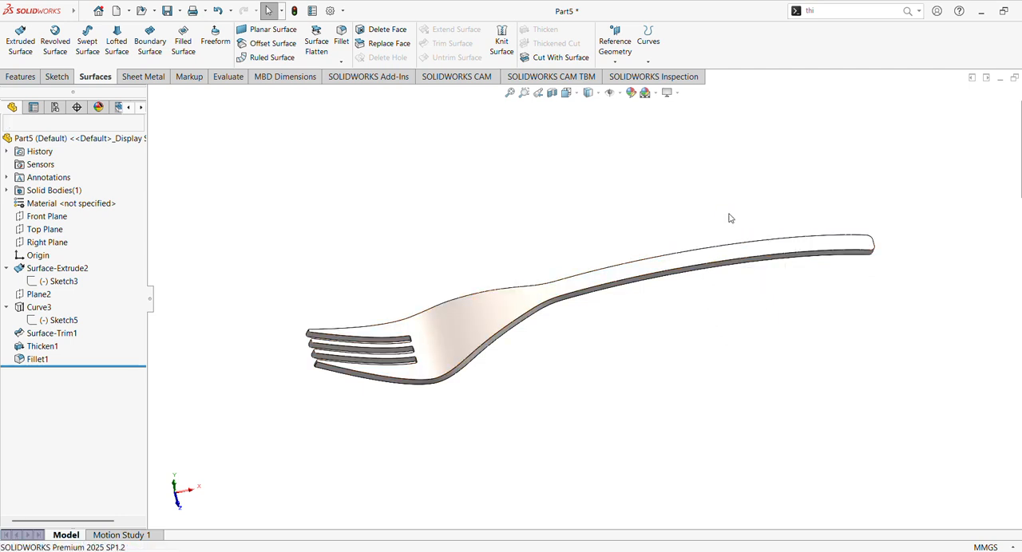
- Collapse the feature tree and examine the finished steel fork at full size from several angles
left_click(152, 294)
left_click(437, 92)
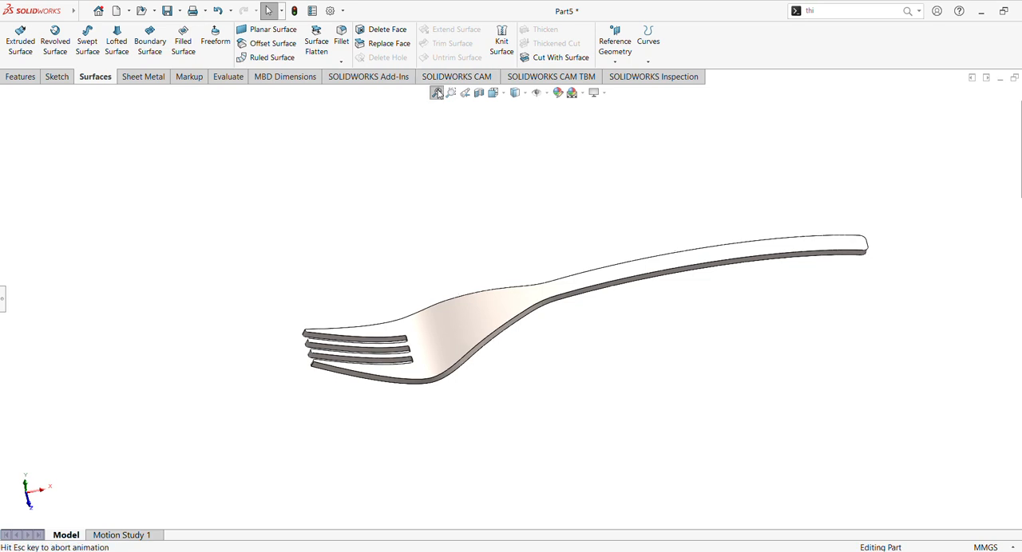
scroll(636, 151, "down", 3)
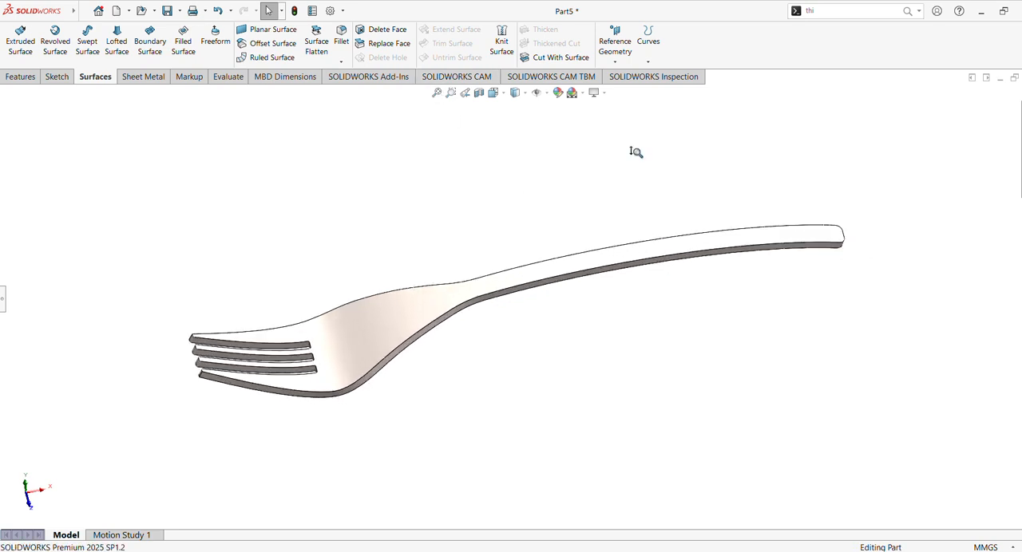
middle_click_drag(636, 149, 390, 219)
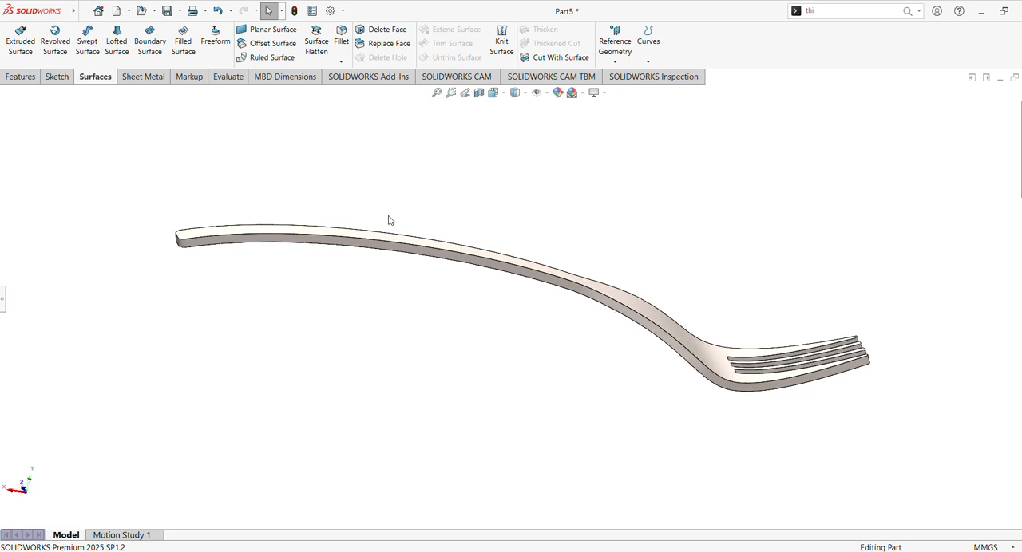
middle_click_drag(385, 213, 569, 465)
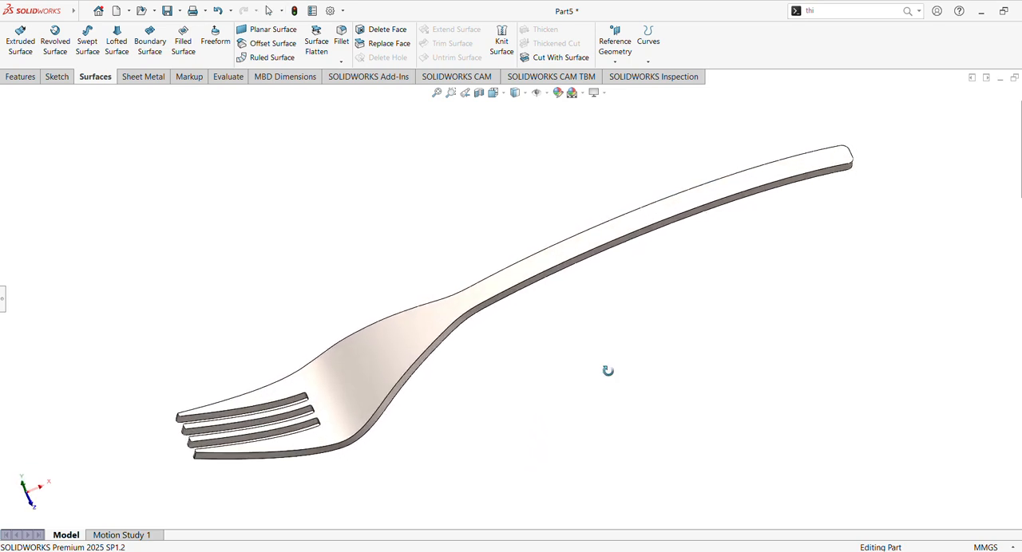
middle_click_drag(607, 370, 588, 360)
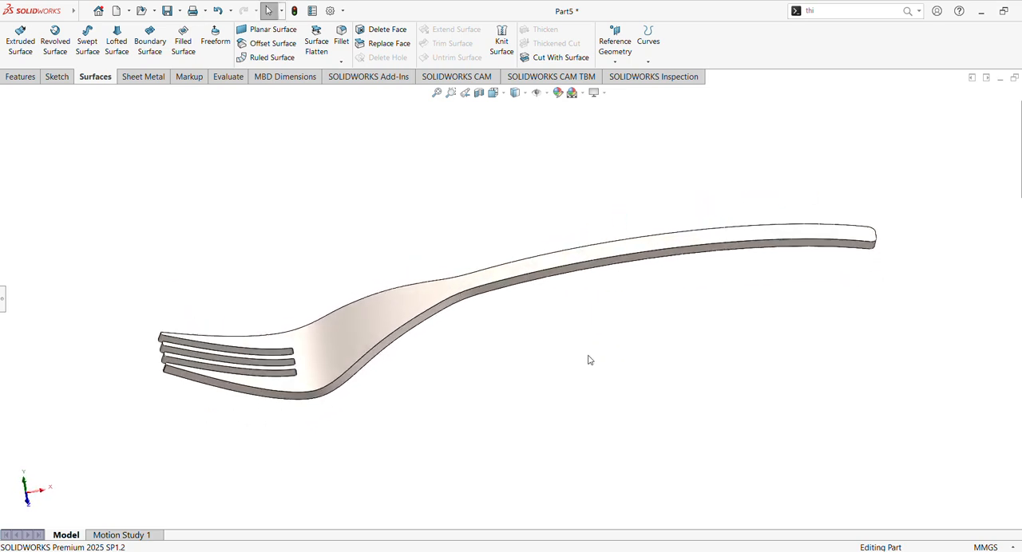